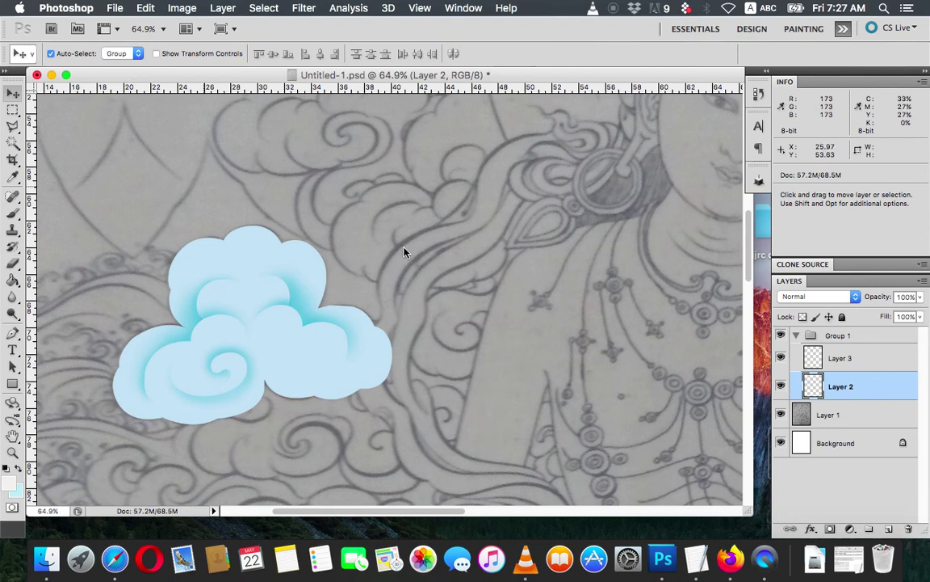
Step: Enlarge the document window and toggle Layer 3's teal shading, leaving Layer 3 active
drag(747, 508, 770, 523)
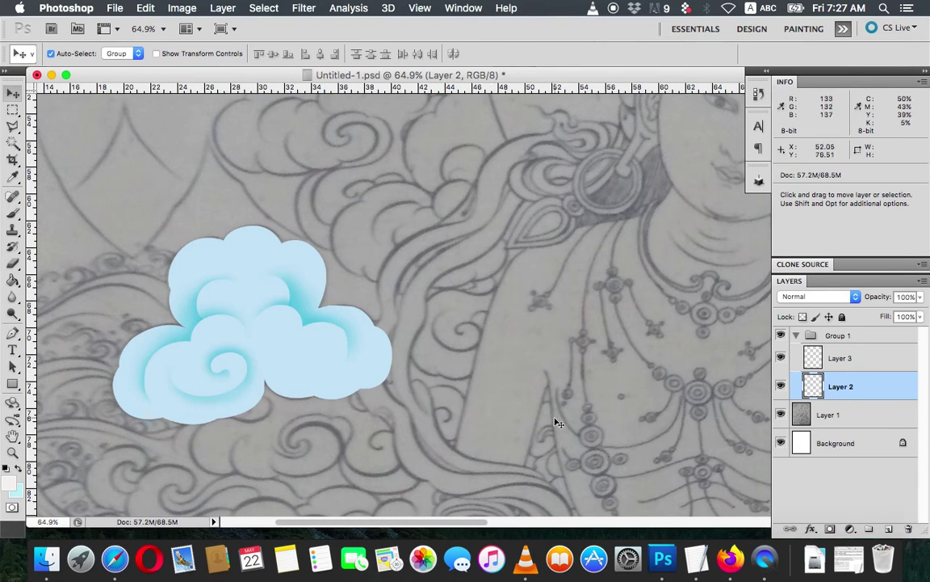
click(781, 358)
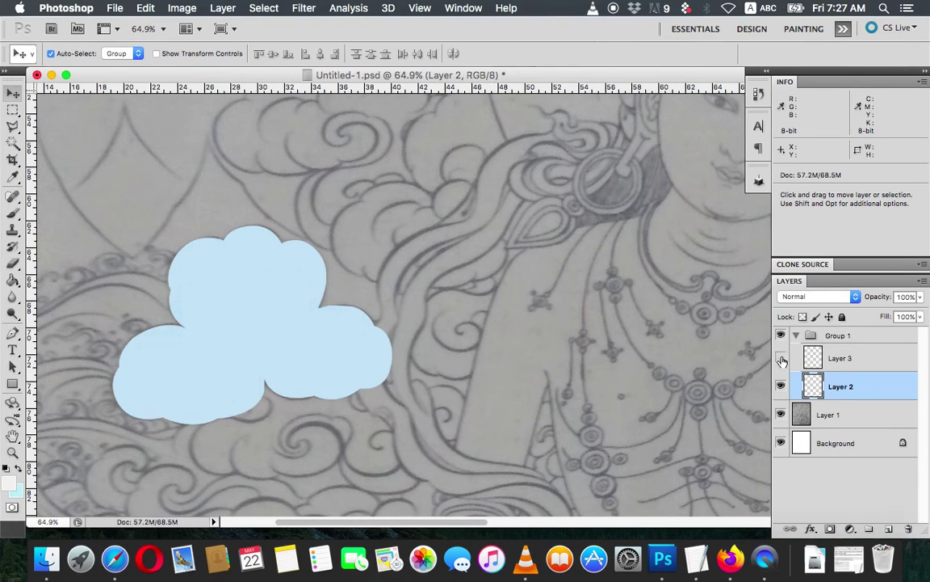
click(781, 357)
click(846, 358)
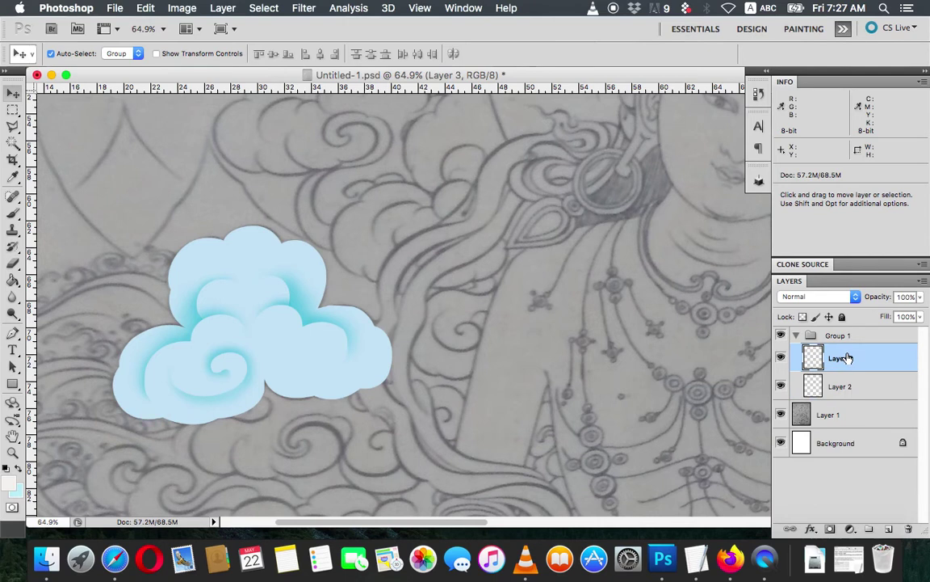
Step: Zoom in and hide Group 1's painted cloud to reveal the pencil sketch
scroll(355, 336, up, 2)
scroll(351, 332, up, 2)
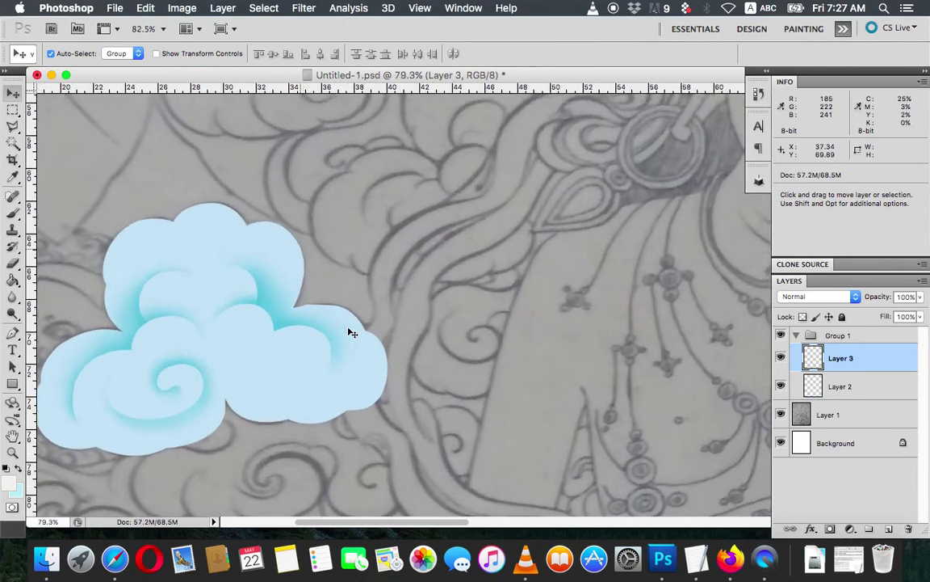
scroll(351, 332, up, 1)
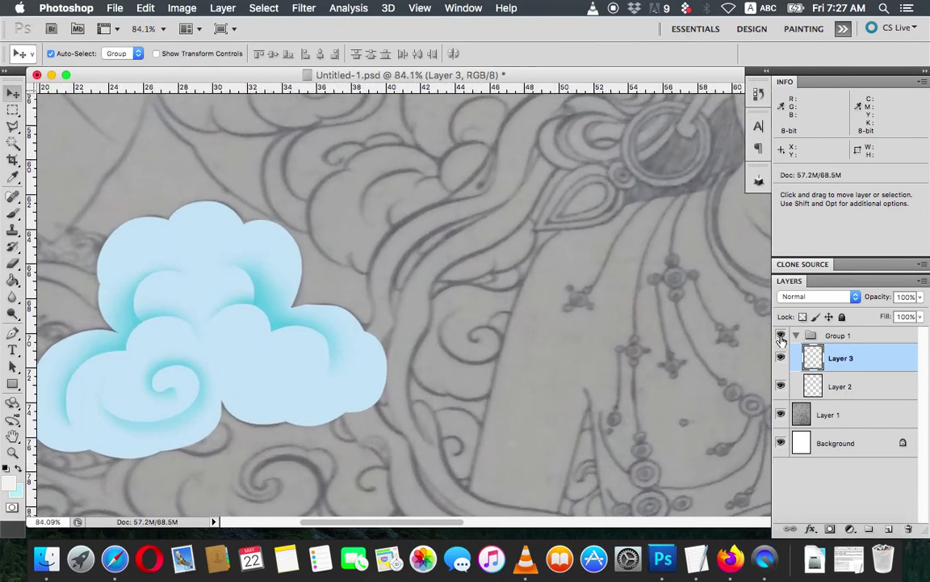
click(781, 335)
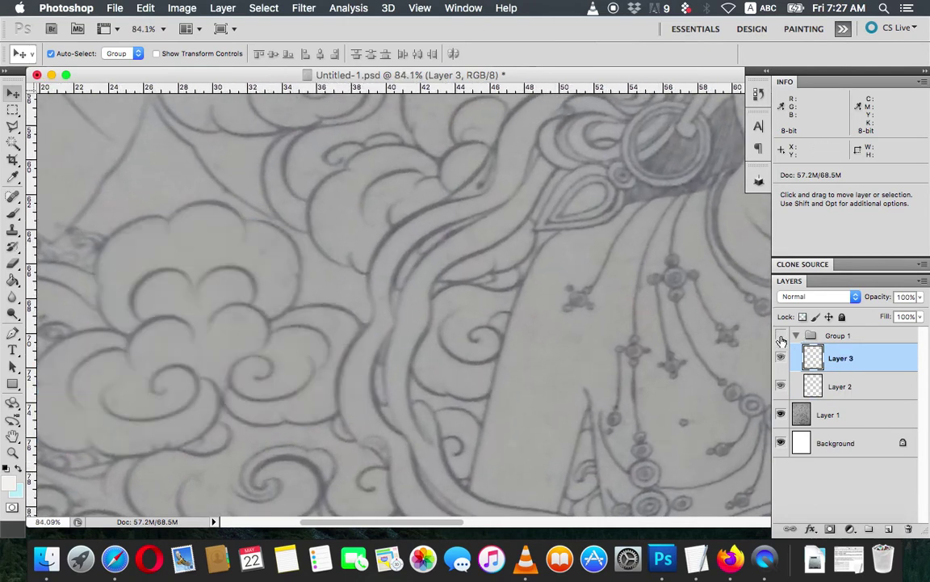
click(12, 334)
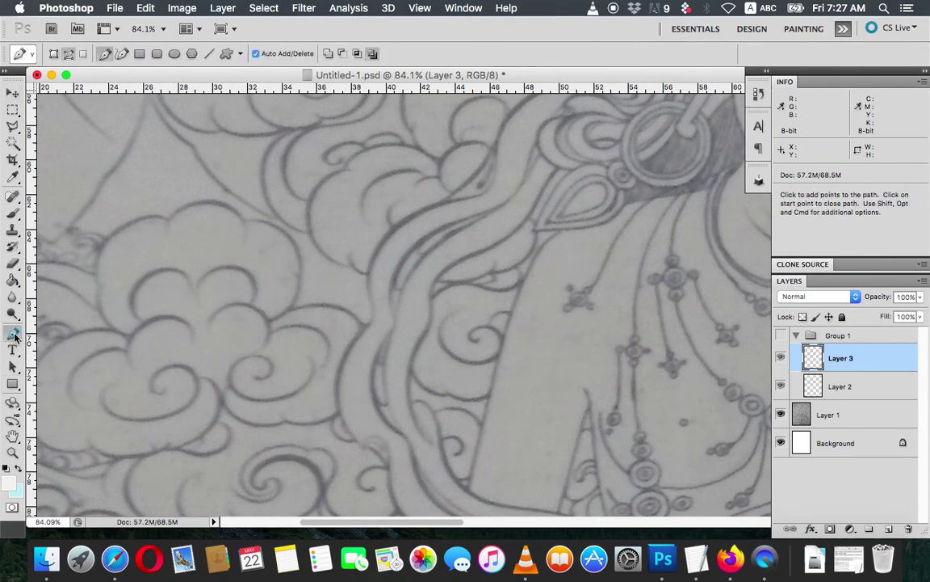
Step: Compare the painted cloud against the sketch, then zoom in on the pencil swirl
click(782, 336)
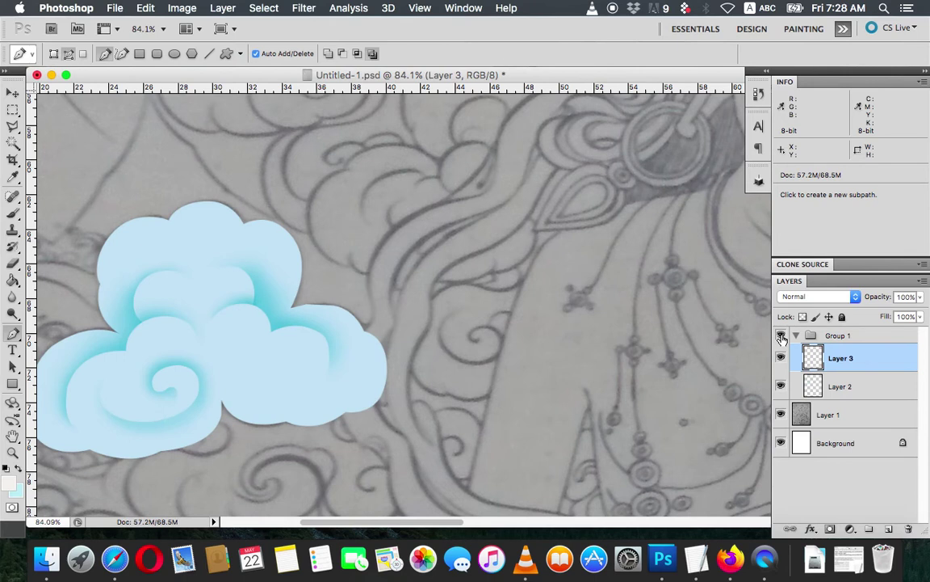
click(782, 336)
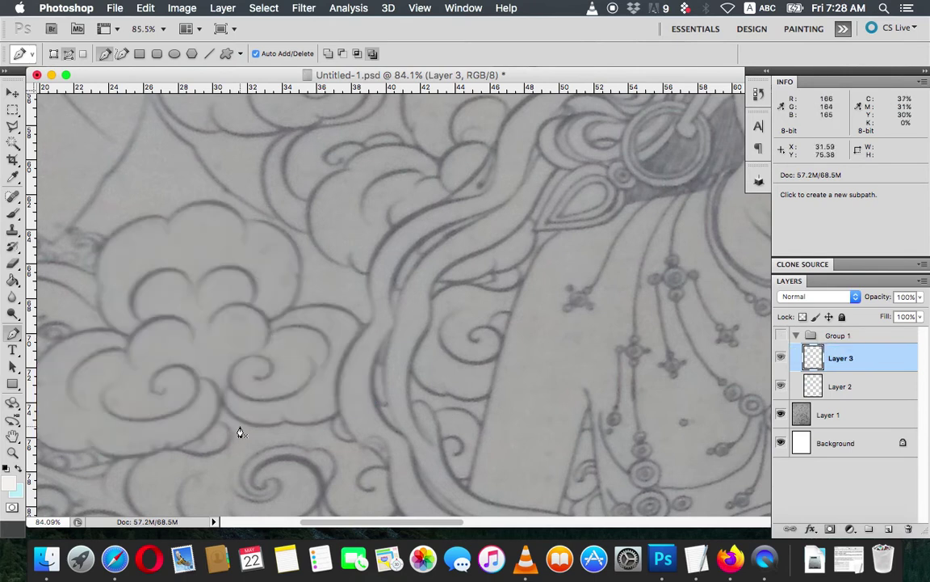
key(ctrl+plus)
key(ctrl+plus)
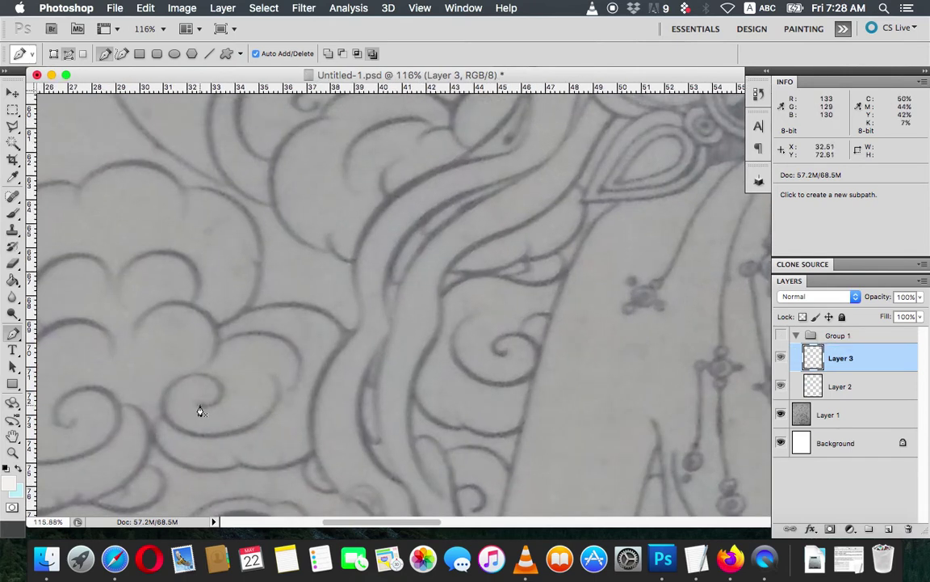
scroll(223, 396, up, 1)
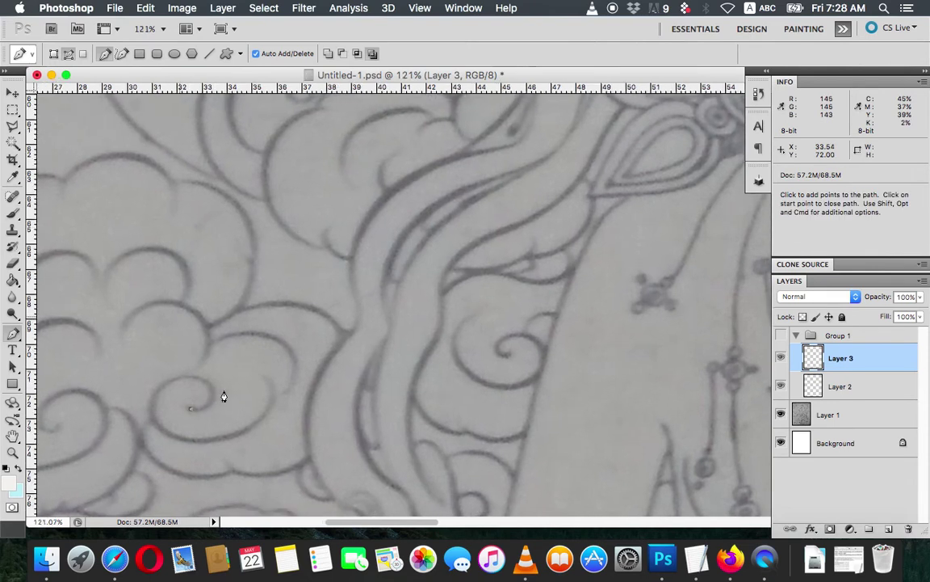
scroll(223, 396, up, 1)
scroll(222, 395, left, 3)
scroll(222, 395, left, 2)
scroll(287, 378, left, 3)
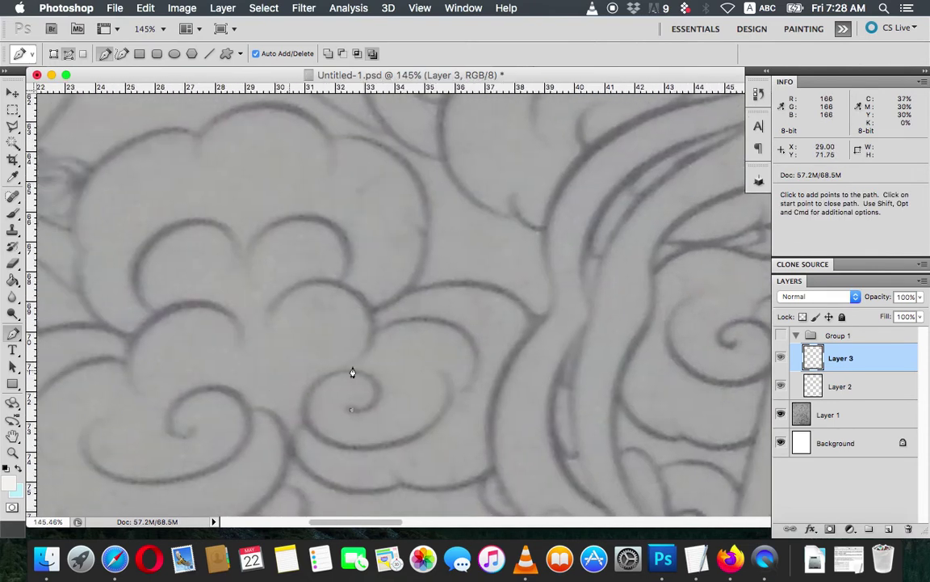
Step: Trace Pen anchors around the spiral's inner curl, left side and bottom edge
click(377, 380)
drag(376, 354, 373, 342)
click(378, 383)
drag(330, 373, 296, 386)
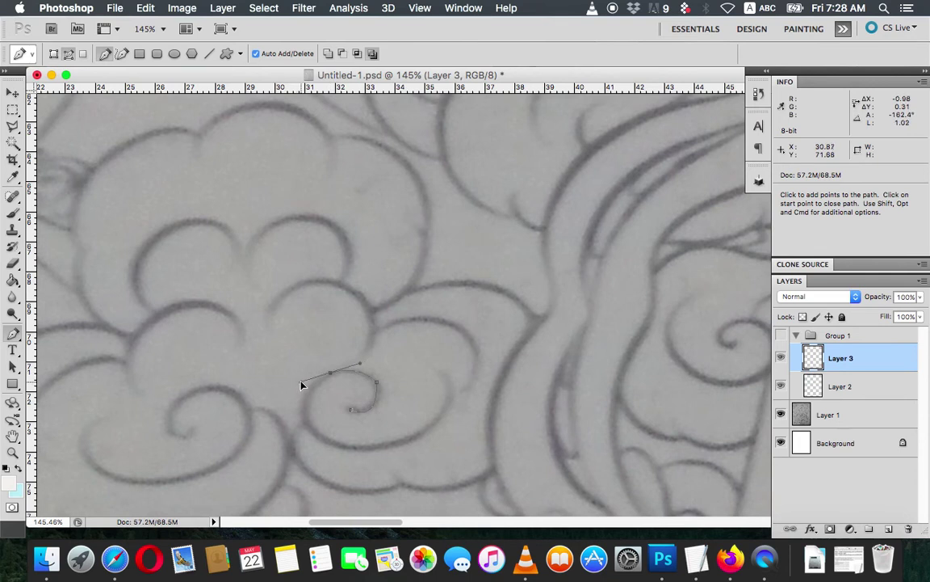
click(311, 432)
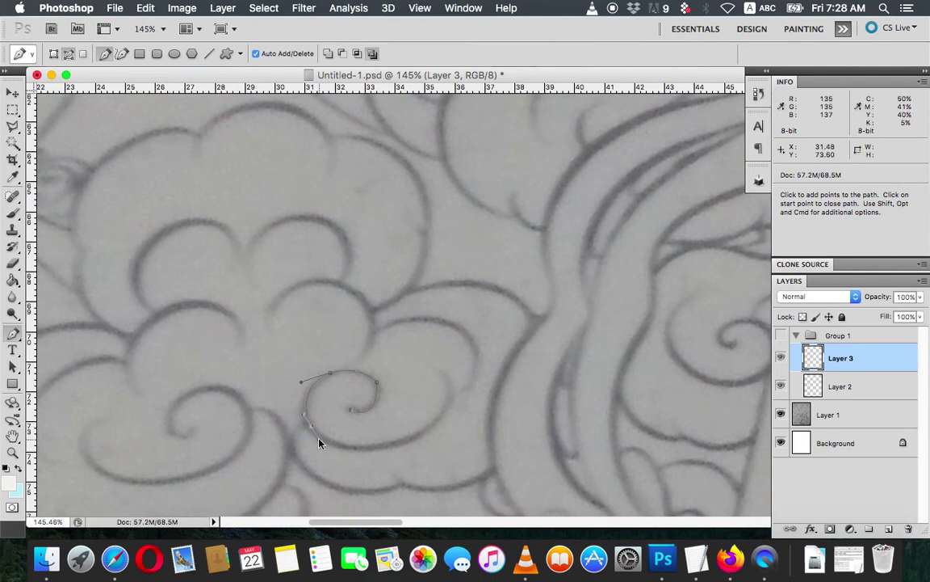
drag(418, 437, 476, 412)
drag(442, 370, 424, 315)
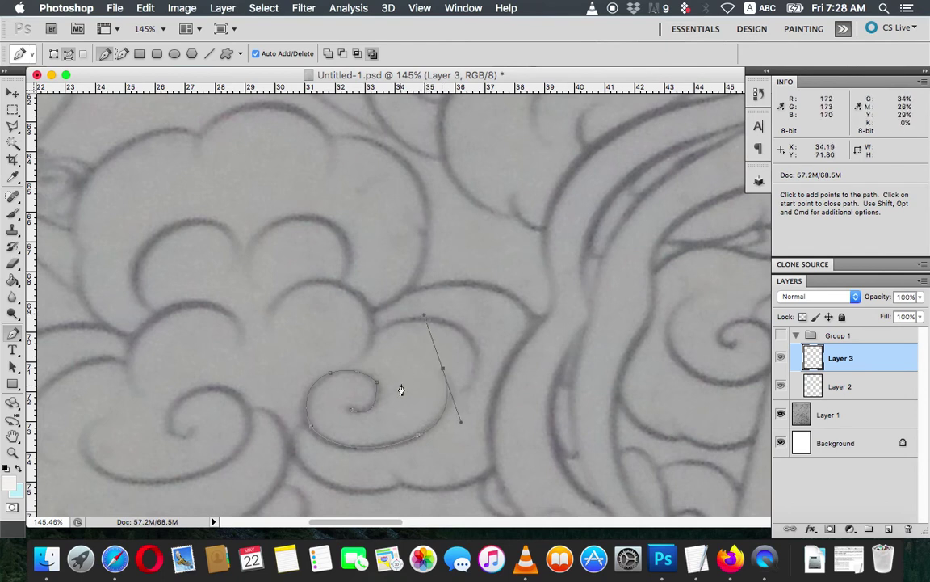
click(442, 373)
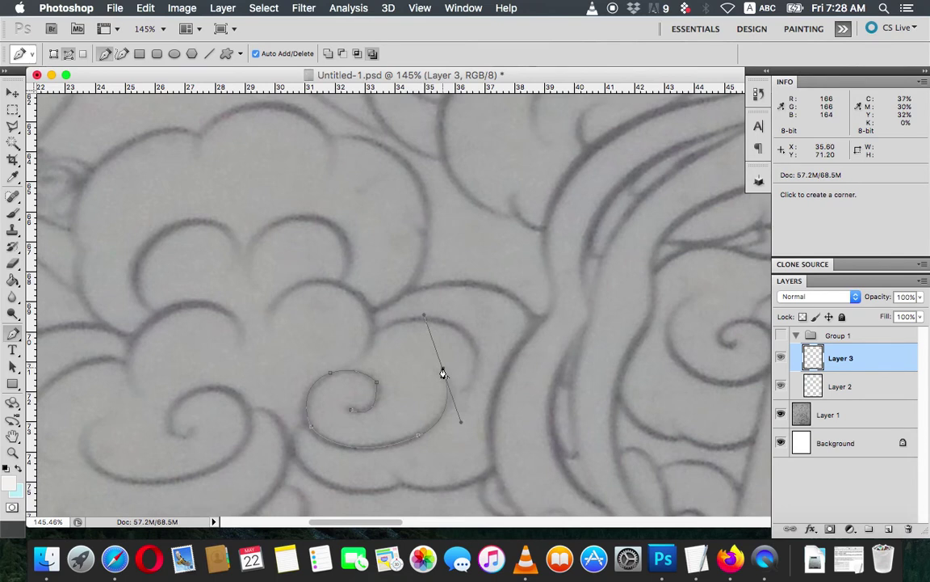
alt+click(442, 372)
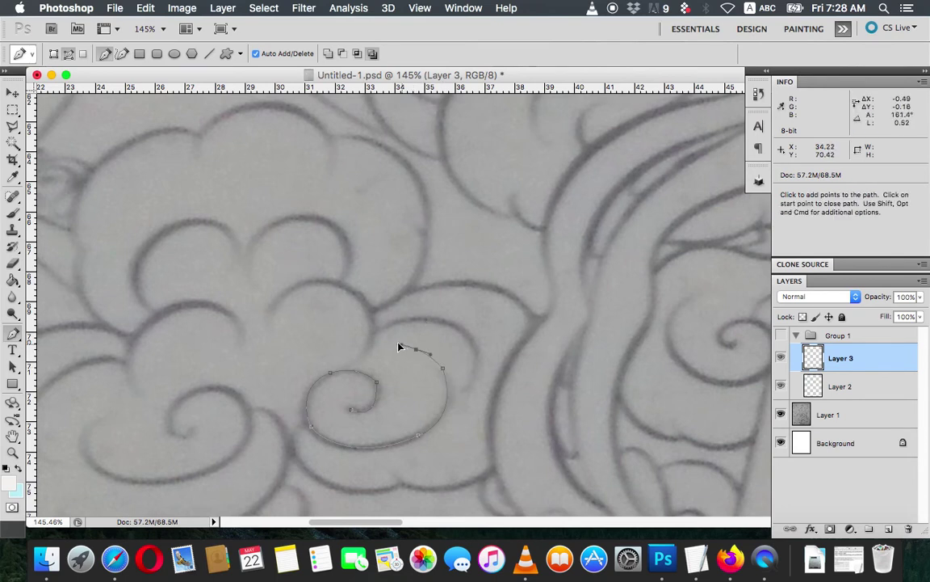
Step: Extend the path over the lower lobe's top, right side and bottom edge, checking against the painted cloud
scroll(398, 344, down, 3)
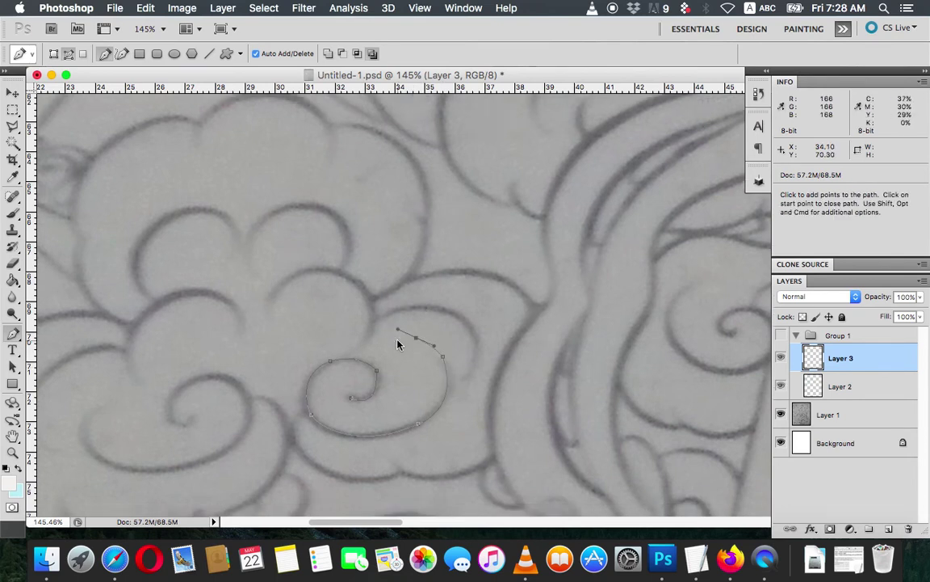
scroll(398, 343, right, 2)
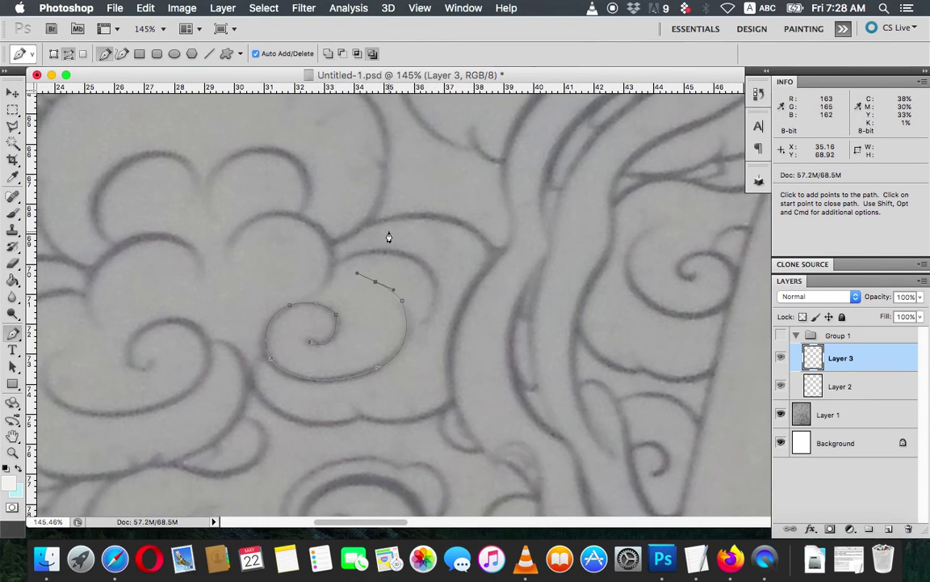
drag(389, 232, 447, 234)
drag(485, 267, 494, 311)
drag(451, 407, 399, 428)
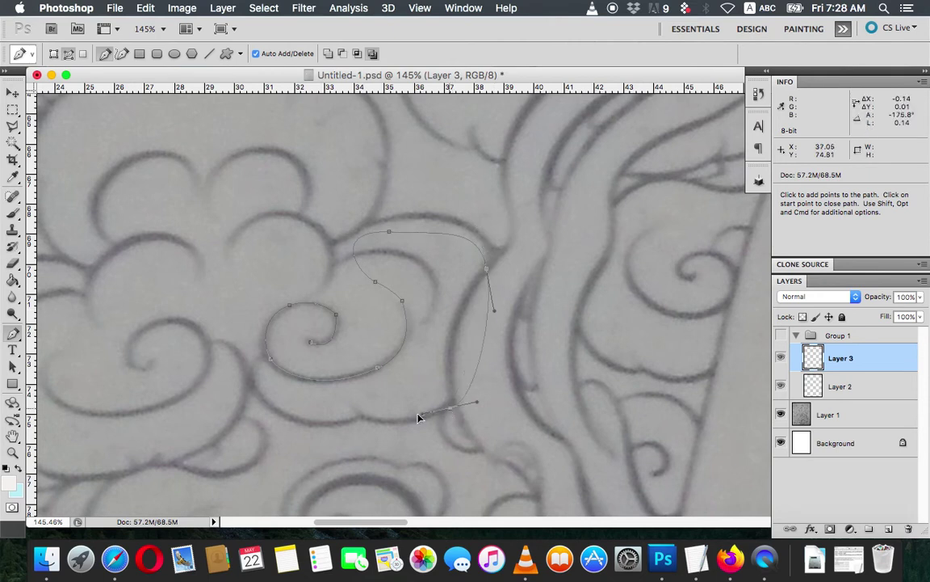
click(361, 418)
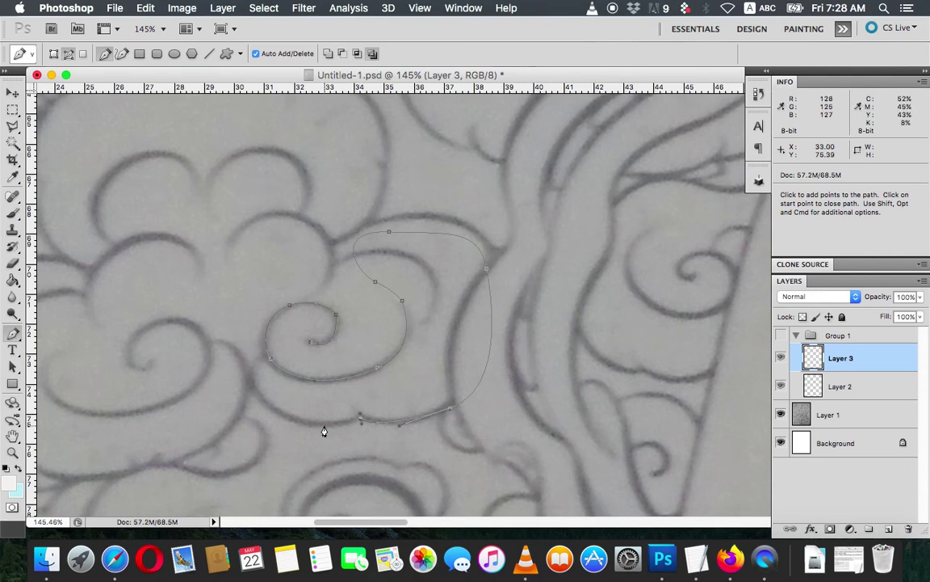
drag(324, 426, 246, 388)
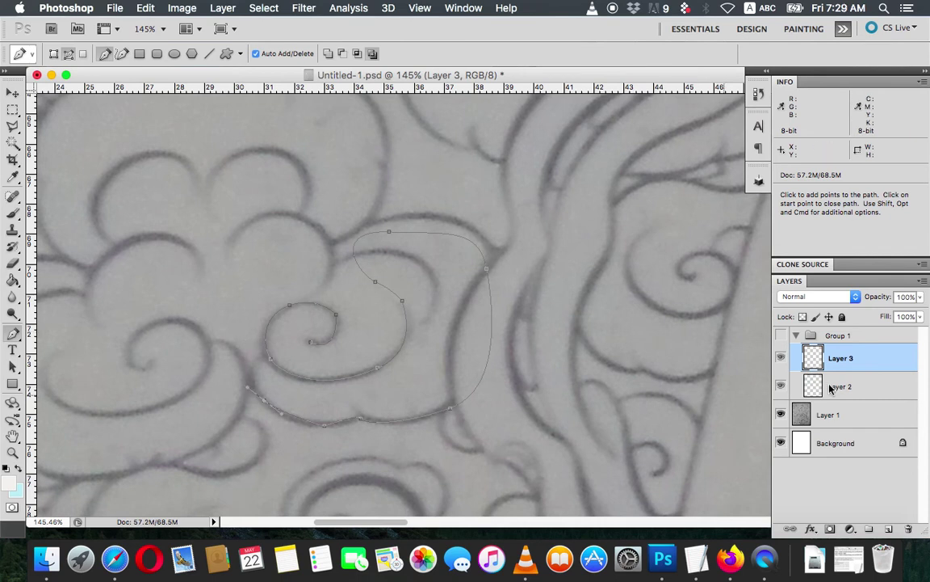
click(781, 338)
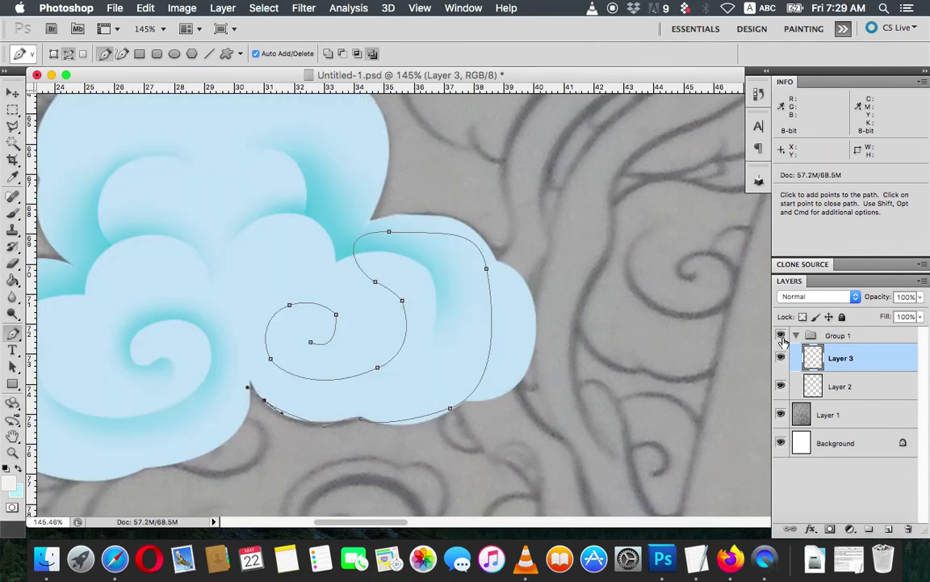
click(782, 338)
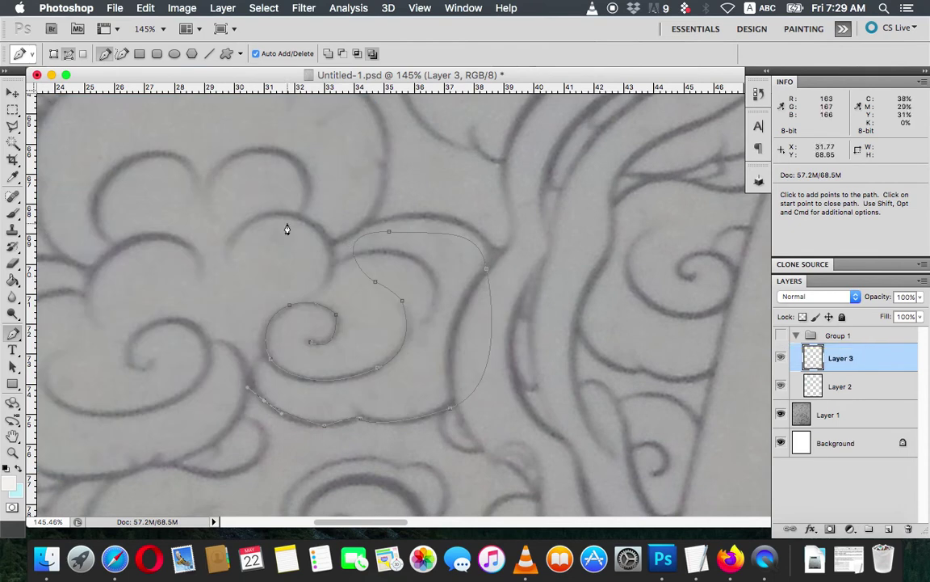
Step: Add curved anchors left of and across the top of the outer swirl, undoing a misplaced one
drag(199, 275, 243, 227)
drag(348, 277, 372, 295)
drag(361, 349, 328, 379)
key(ctrl+z)
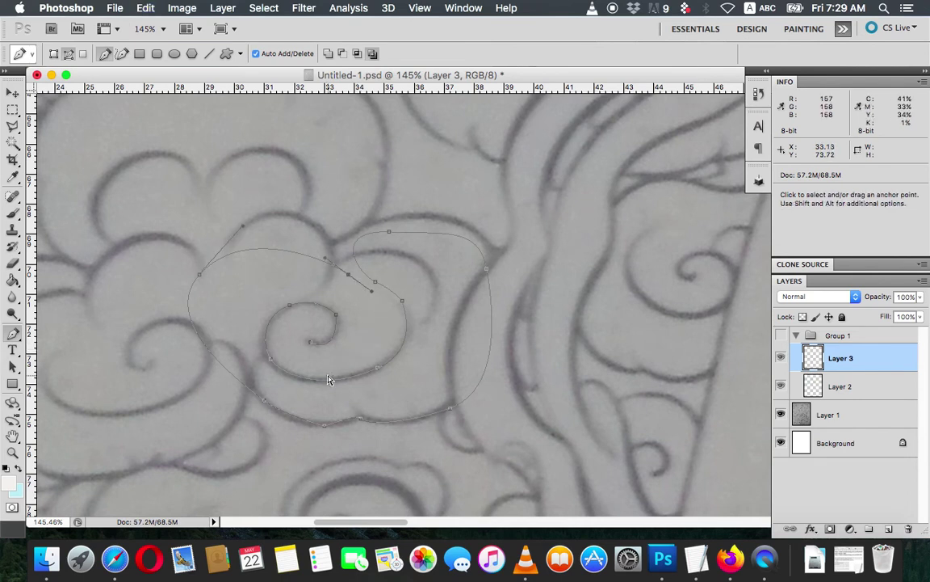
Step: Carry the path down the swirl's right side and bottom into the centre, closing it at its start
drag(376, 354, 343, 385)
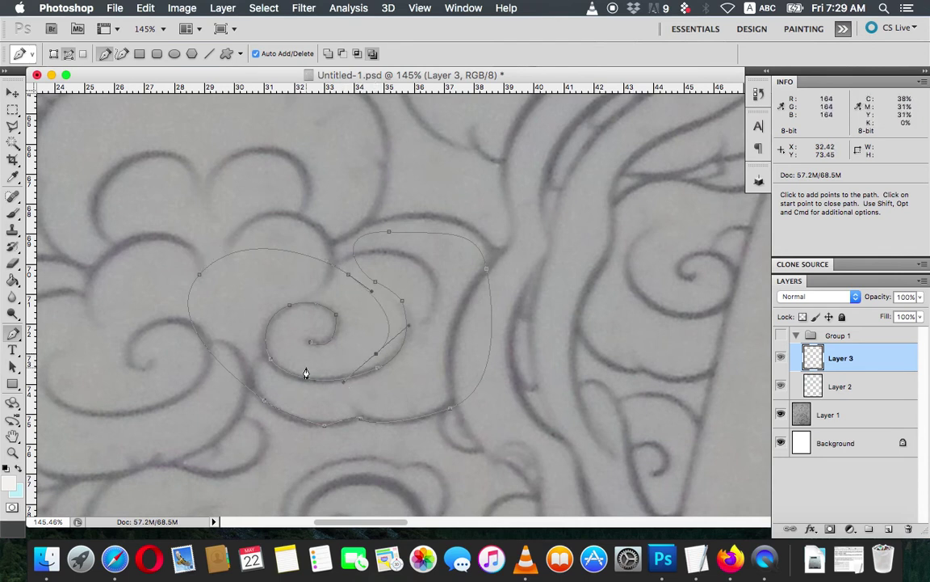
drag(300, 369, 284, 369)
drag(273, 331, 273, 325)
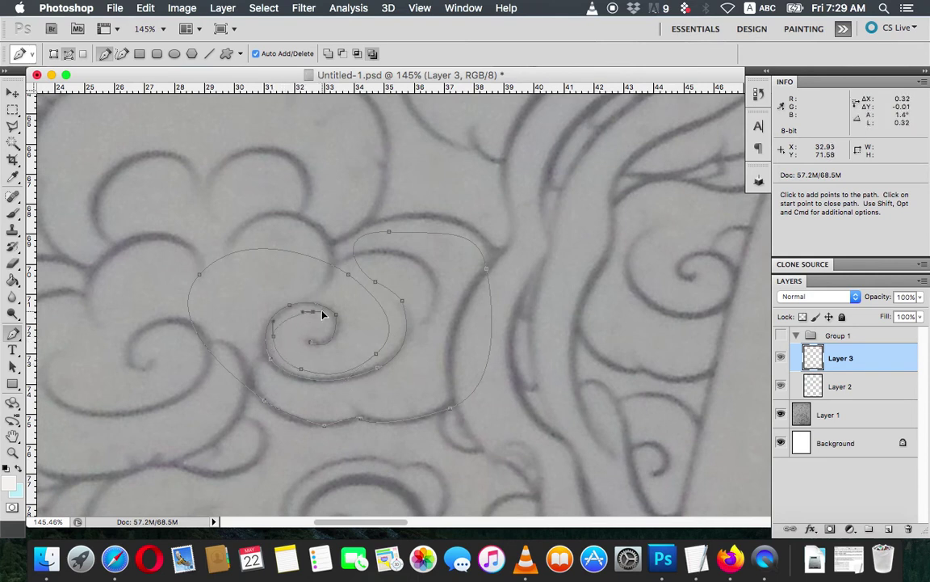
drag(311, 346, 286, 348)
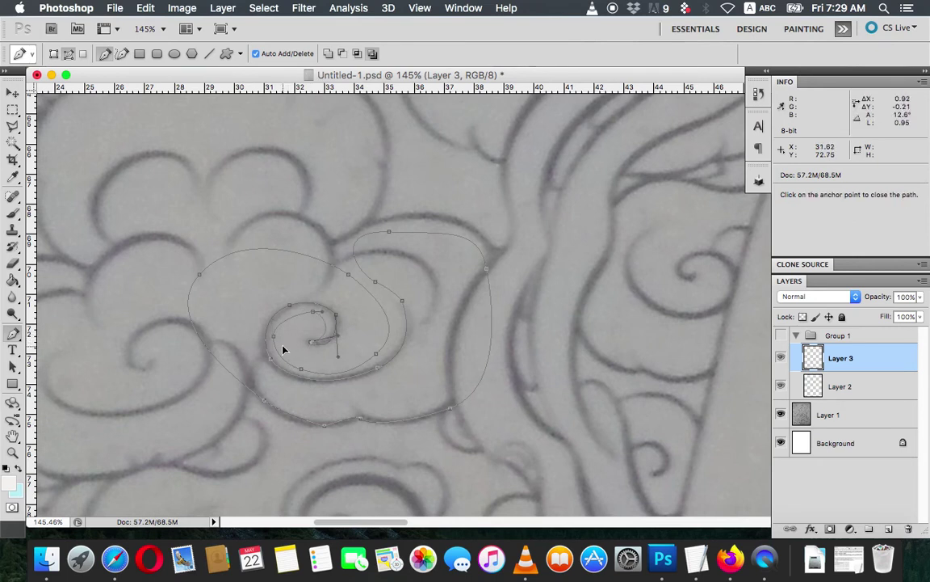
right_click(321, 343)
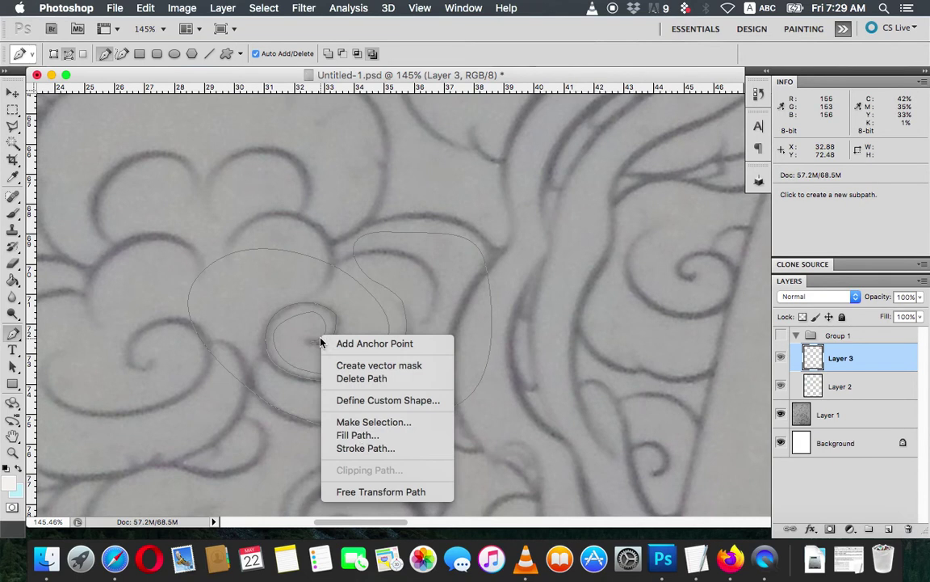
Step: Convert the closed curl path into a selection and show Layer 3's teal shading again
click(365, 422)
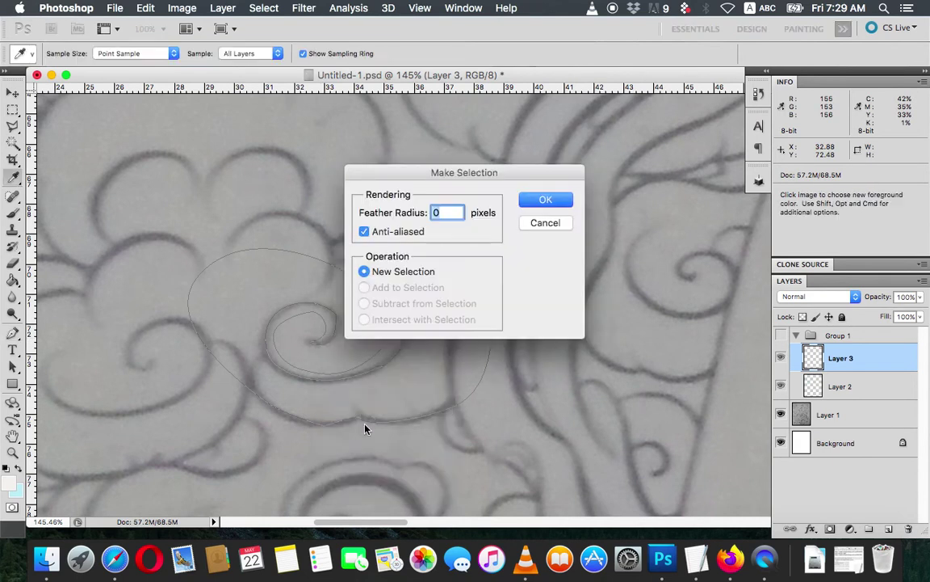
key(Return)
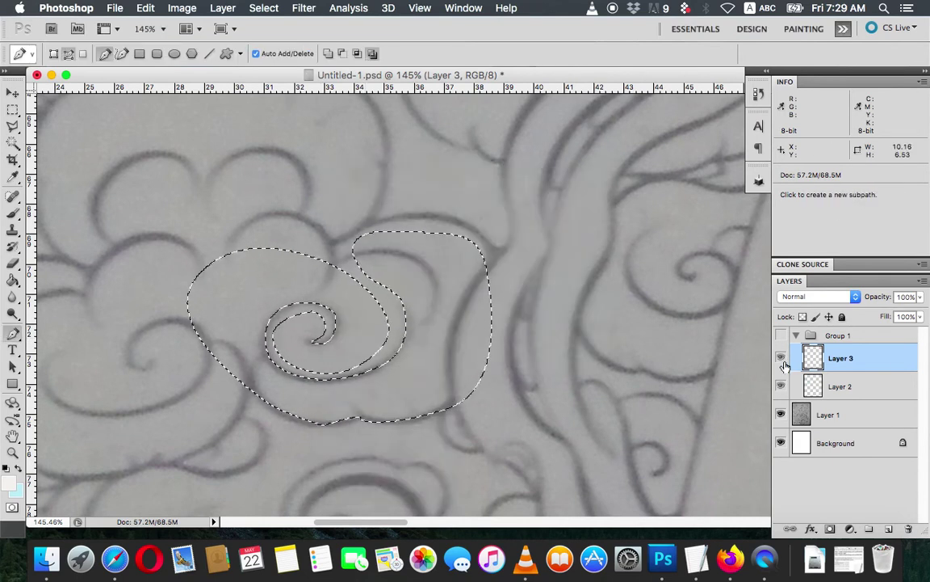
click(784, 362)
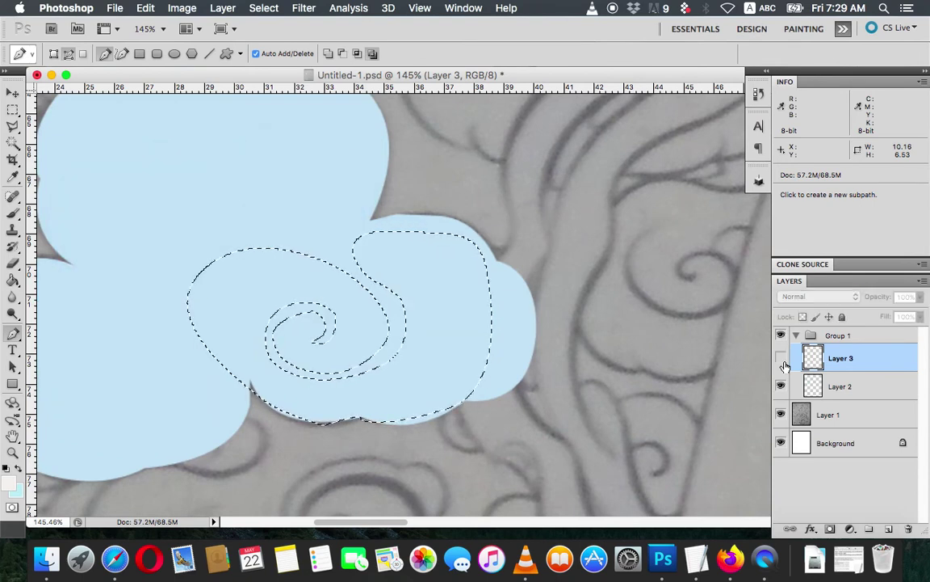
click(782, 360)
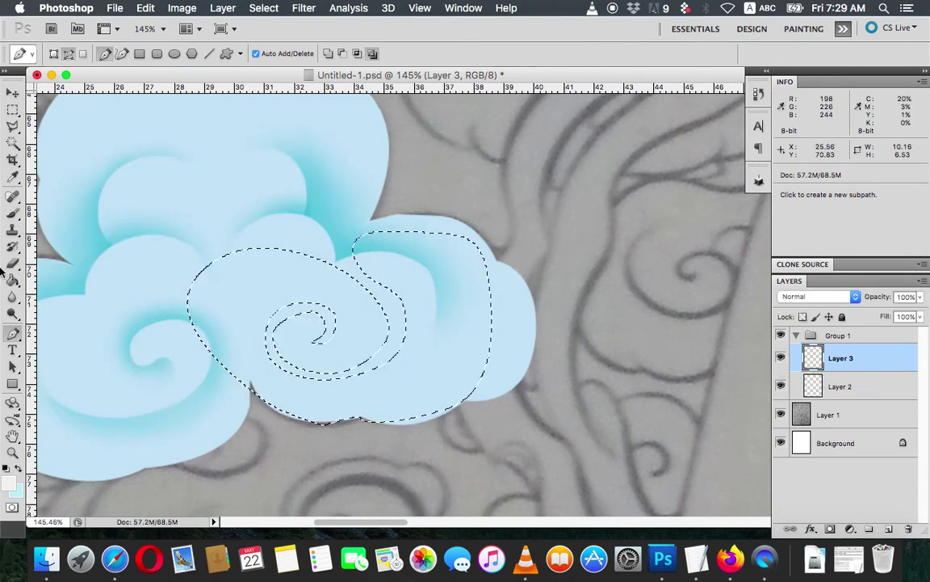
Step: Sample the cloud's teal shading colour with the Eyedropper and zoom in to paint
click(13, 214)
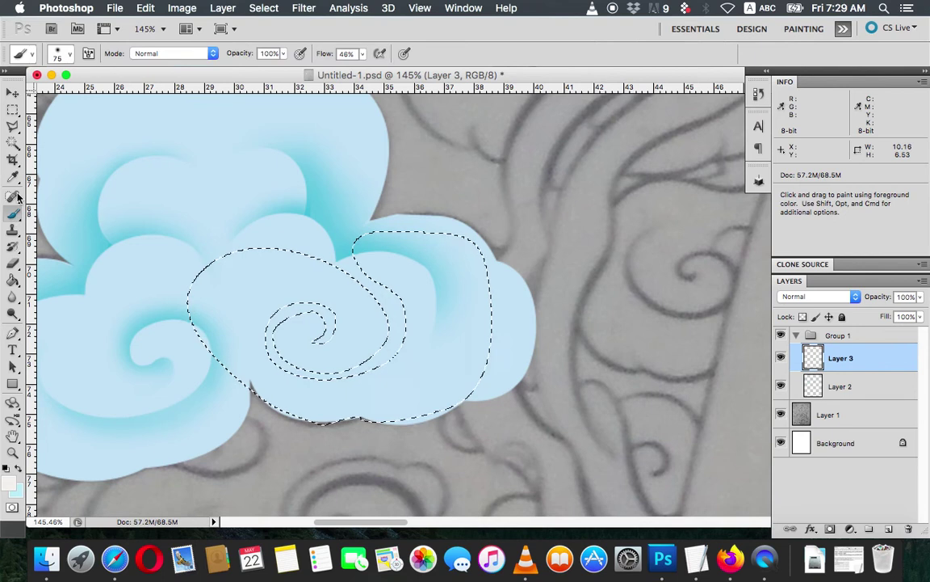
click(13, 177)
click(98, 240)
key(b)
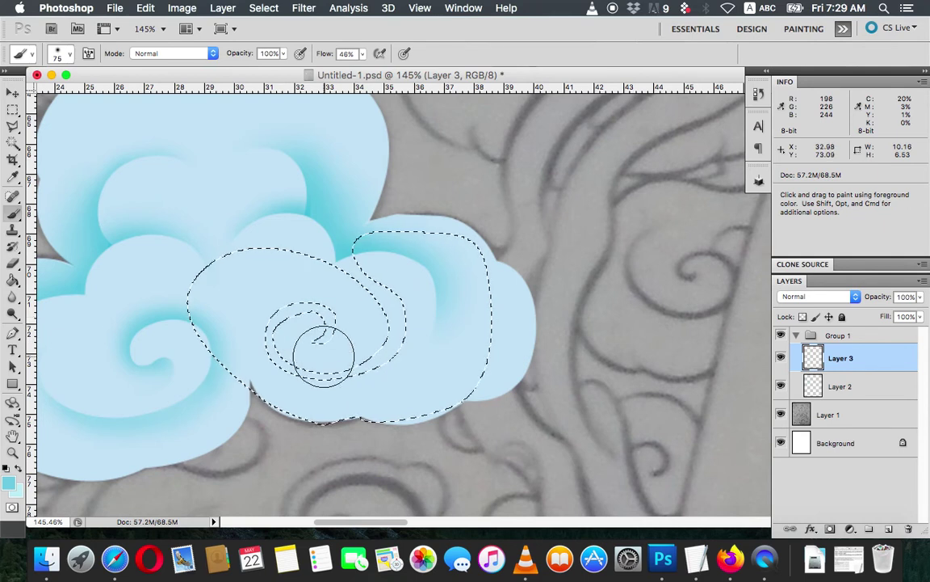
scroll(323, 355, up, 1)
scroll(323, 355, up, 3)
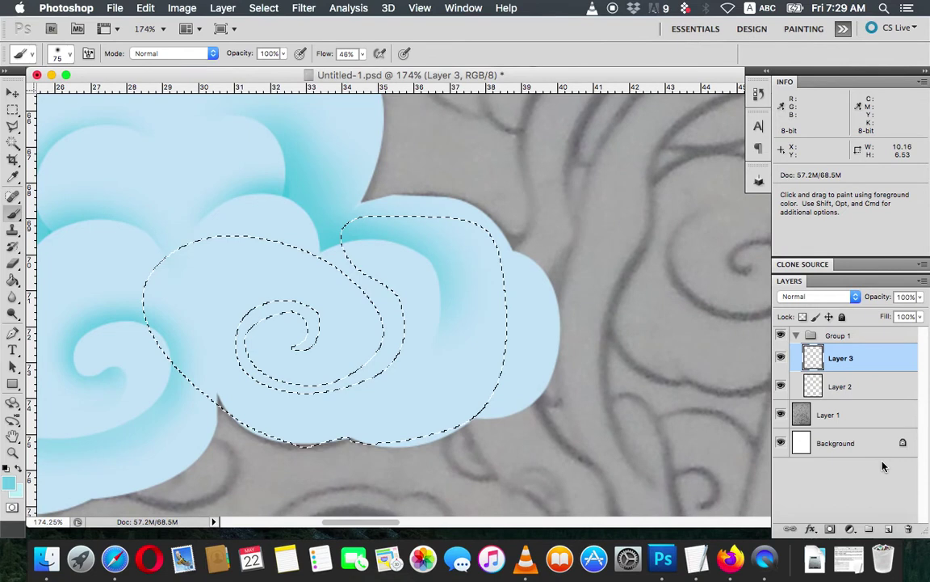
Step: Add Layer 4, set the brush to 39 px and paint a teal stroke inside the swirl
click(888, 530)
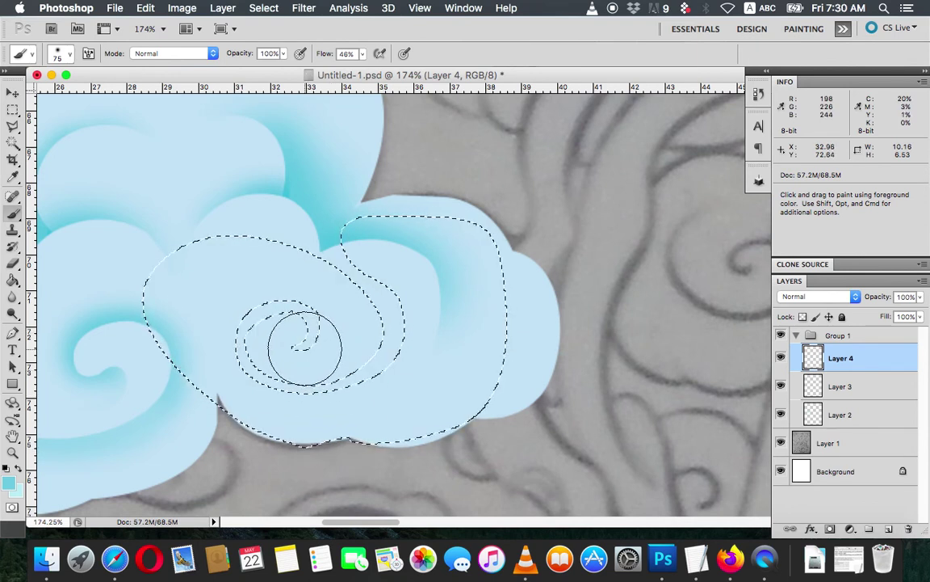
click(71, 55)
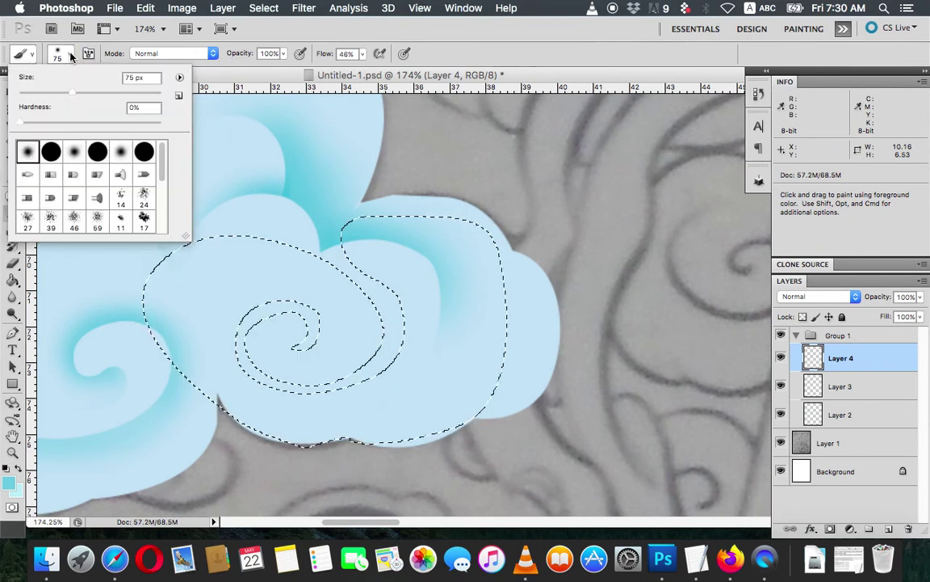
click(47, 93)
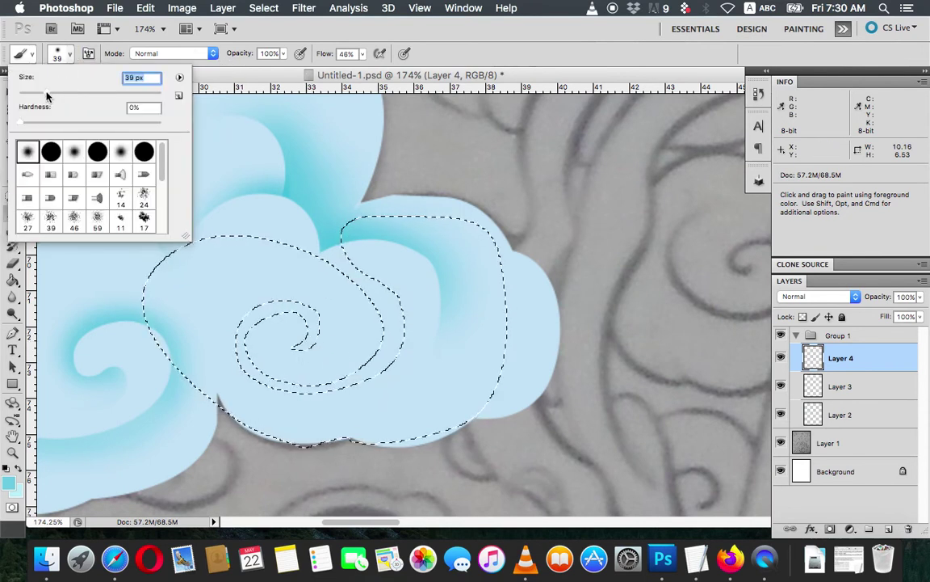
click(203, 74)
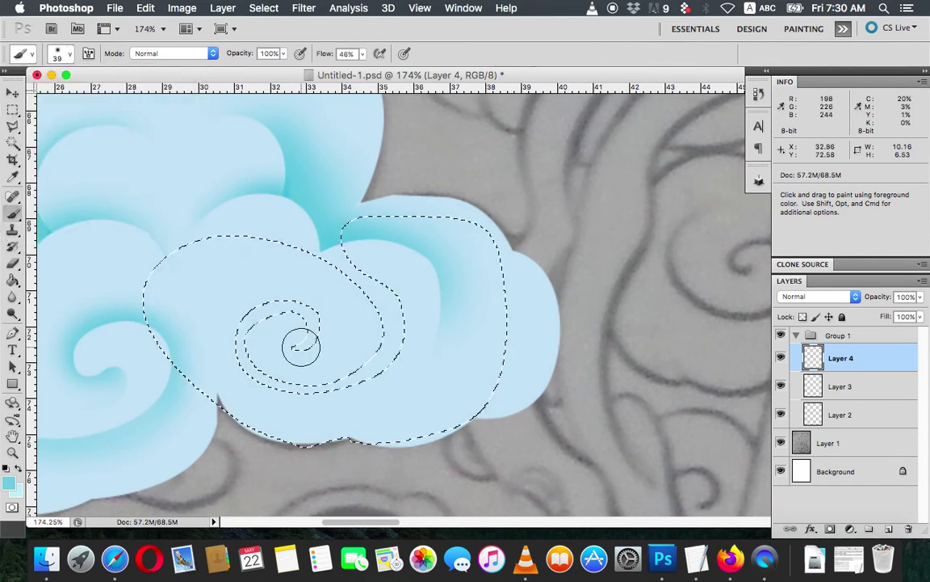
mouse_move(300, 347)
mouse_down()
mouse_move(293, 302)
mouse_move(250, 372)
mouse_move(336, 385)
mouse_move(379, 361)
mouse_move(386, 340)
mouse_up()
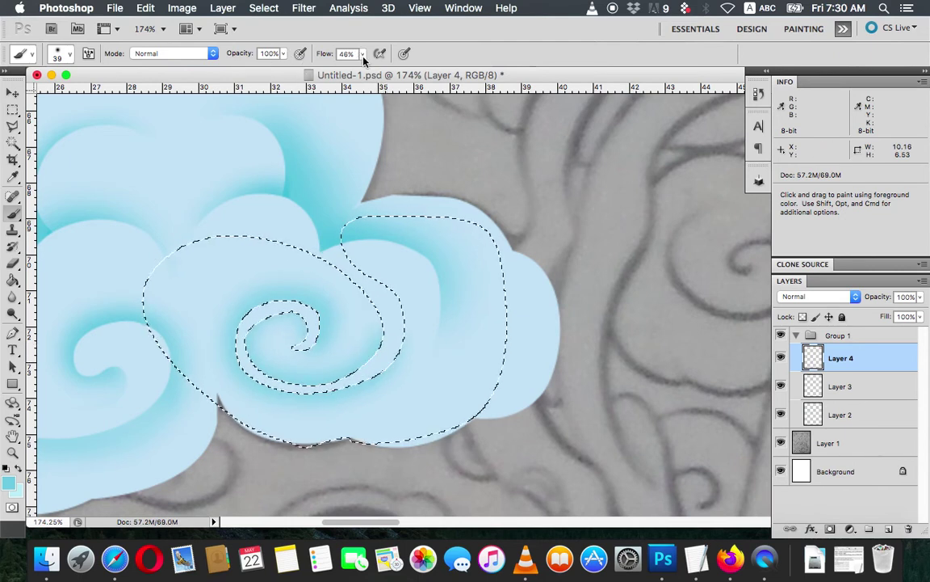
Step: Lower brush Flow to 18% and build up soft teal shading down the swirl's left
click(364, 56)
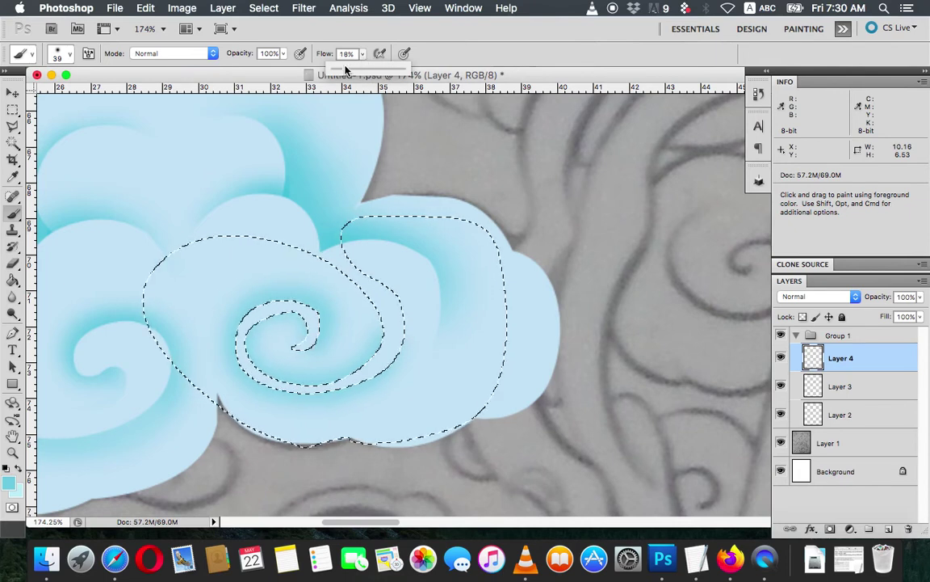
mouse_move(259, 297)
mouse_down()
mouse_move(266, 396)
mouse_move(312, 395)
mouse_move(370, 376)
mouse_move(398, 348)
mouse_up()
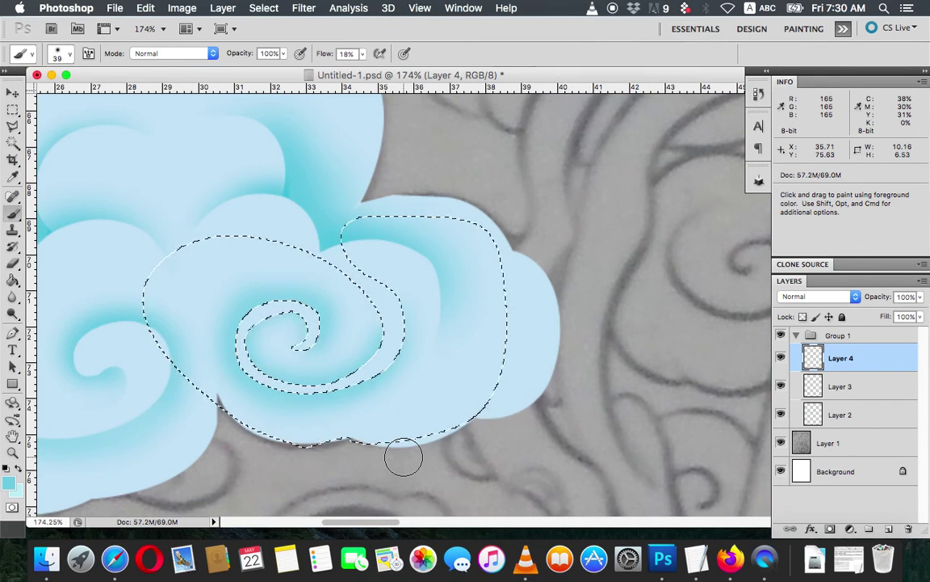
scroll(294, 296, up, 3)
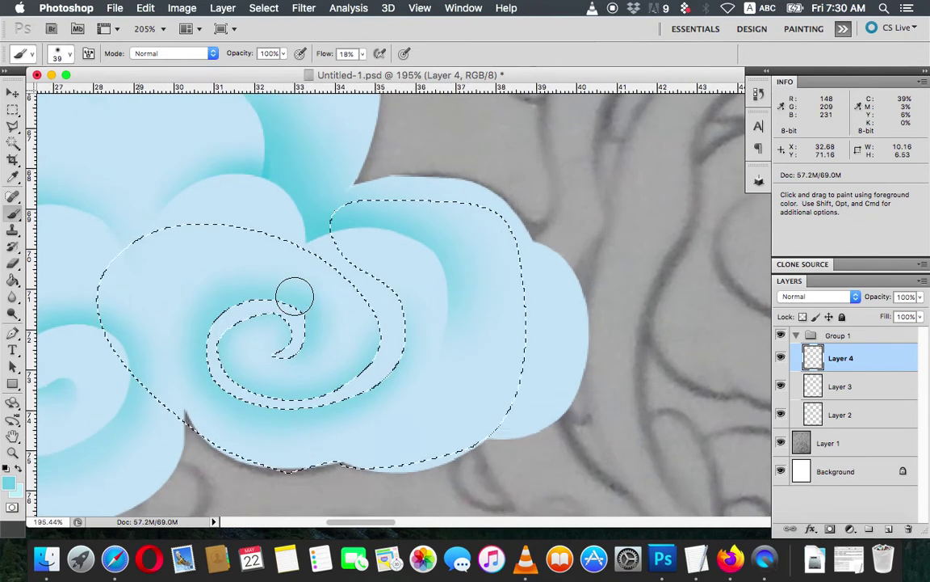
mouse_move(258, 305)
mouse_down()
mouse_move(201, 349)
mouse_move(229, 301)
mouse_move(276, 291)
mouse_move(259, 295)
mouse_move(285, 298)
mouse_move(293, 317)
mouse_move(275, 331)
mouse_move(246, 316)
mouse_move(266, 353)
mouse_move(307, 326)
mouse_move(297, 349)
mouse_move(305, 342)
mouse_move(275, 352)
mouse_move(303, 339)
mouse_move(307, 305)
mouse_move(214, 316)
mouse_up()
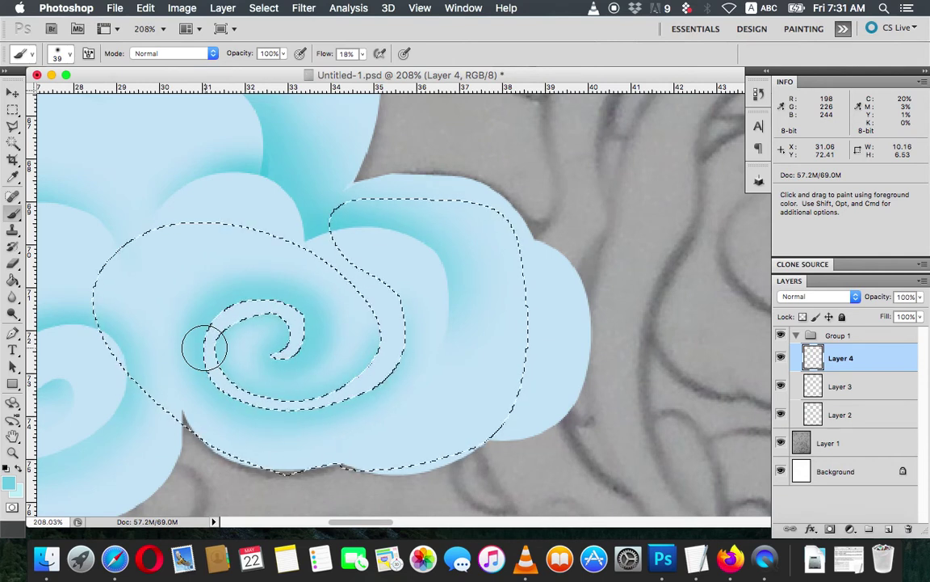
Step: Sample the cloud's light blue, lighten the swirl band, and shrink the brush to 21 px
click(9, 176)
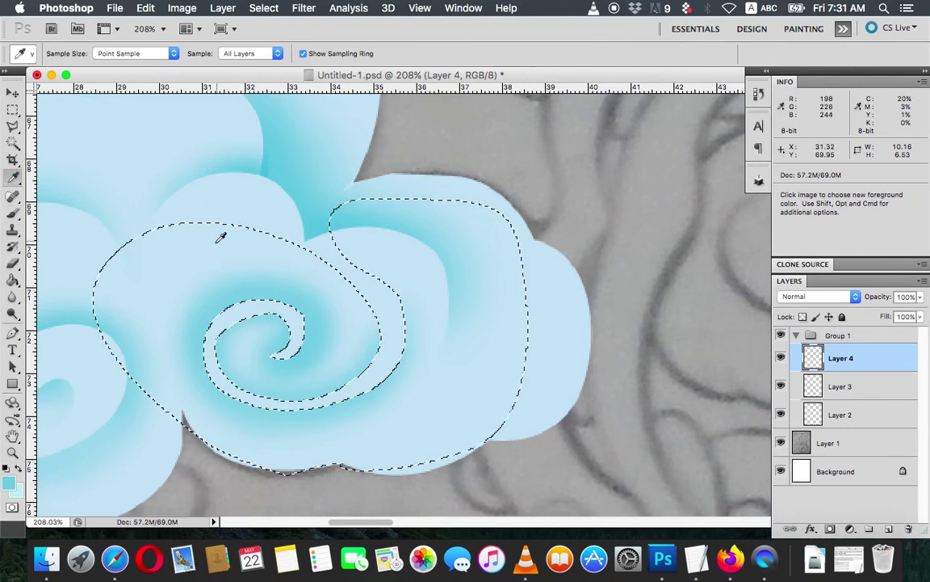
click(203, 230)
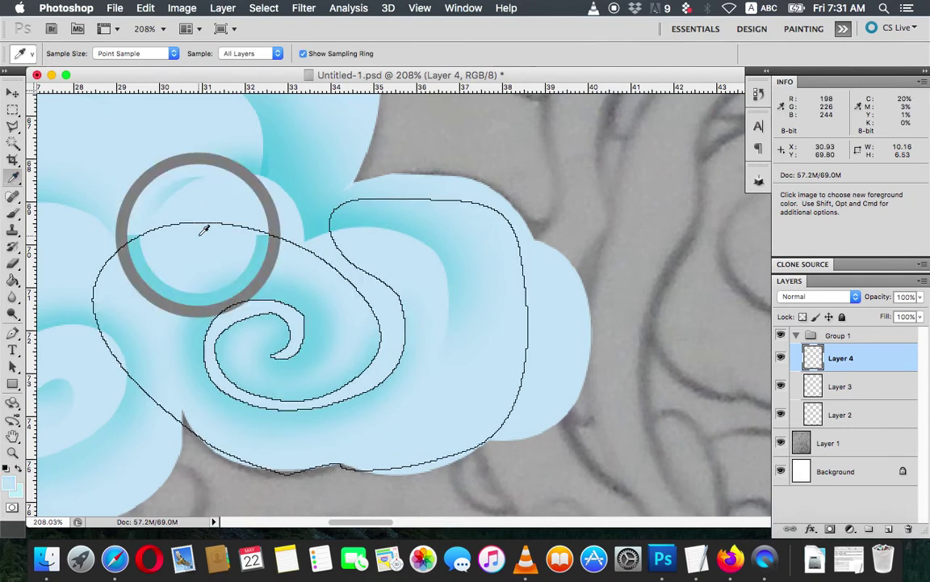
click(12, 211)
drag(398, 391, 380, 343)
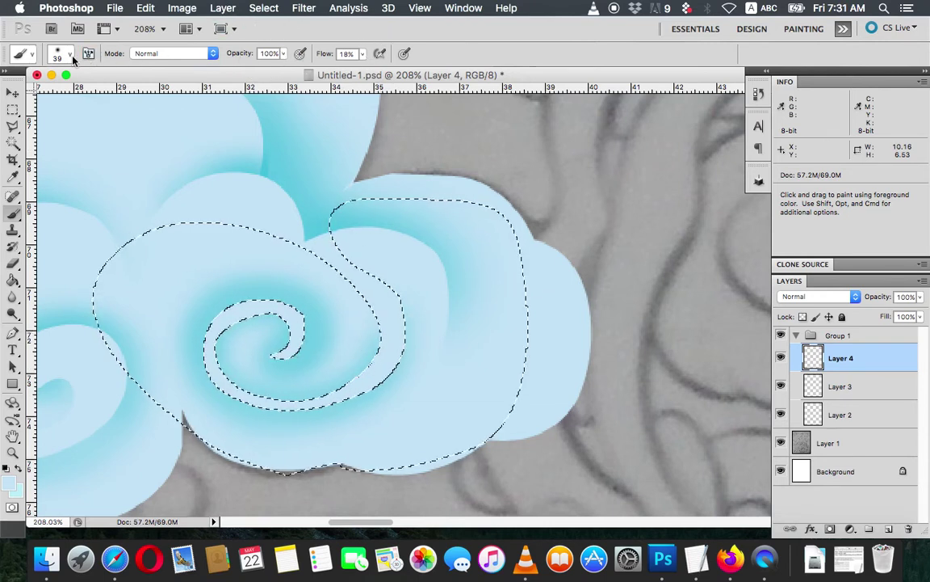
click(71, 54)
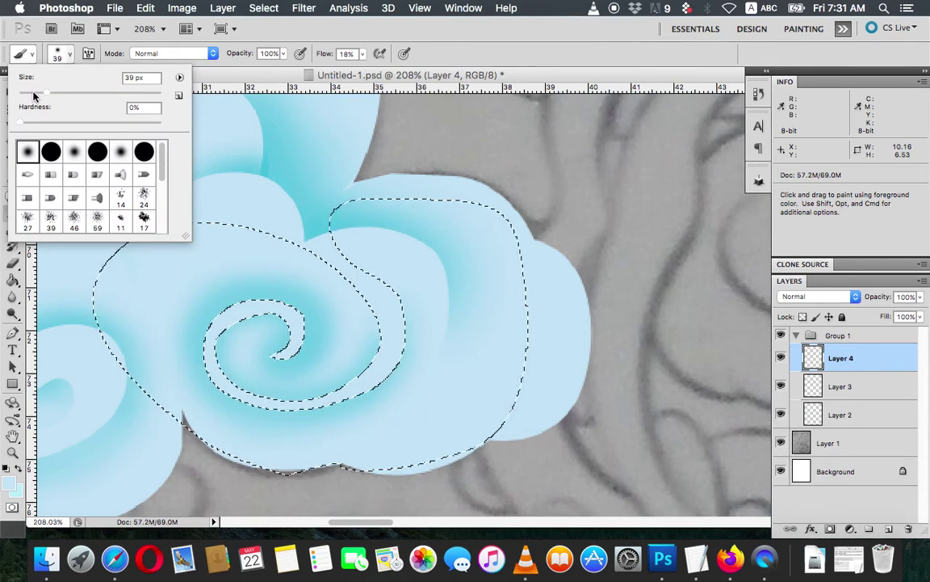
drag(34, 95, 33, 94)
key(Return)
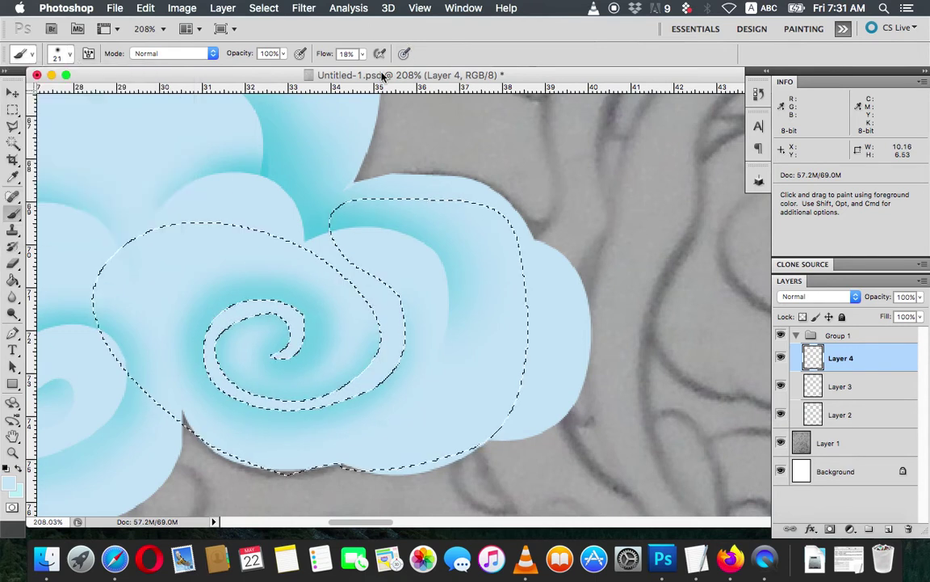
Step: Paint light blue along the spiral channel toward the centre, then deselect with Cmd+D
drag(374, 330, 351, 385)
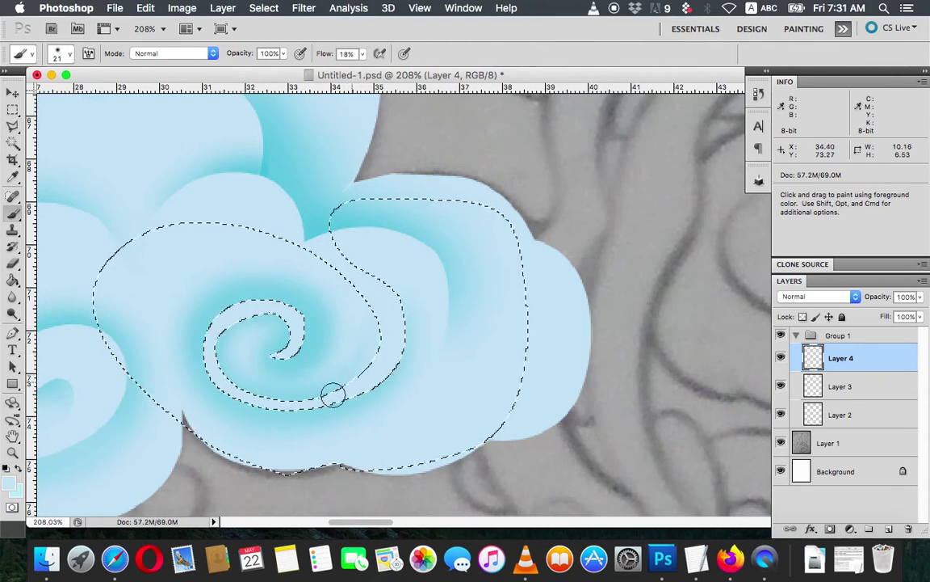
mouse_move(346, 373)
mouse_down()
mouse_move(277, 398)
mouse_move(233, 388)
mouse_up()
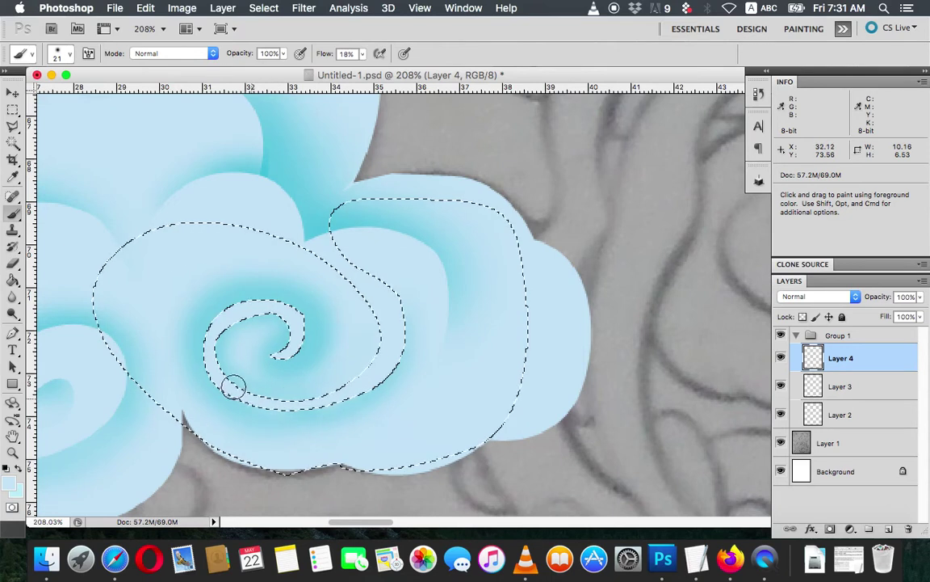
drag(217, 353, 238, 385)
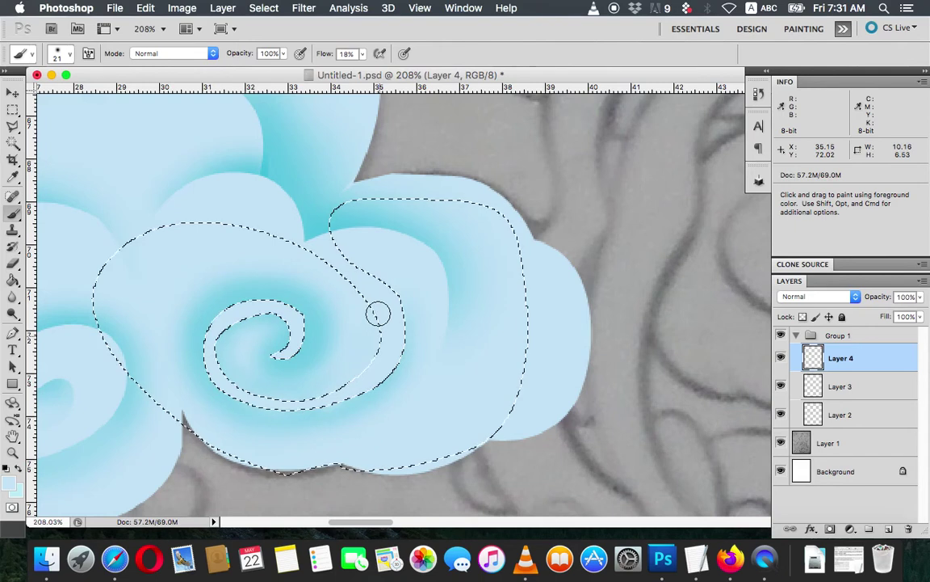
drag(343, 387, 274, 393)
drag(222, 345, 248, 310)
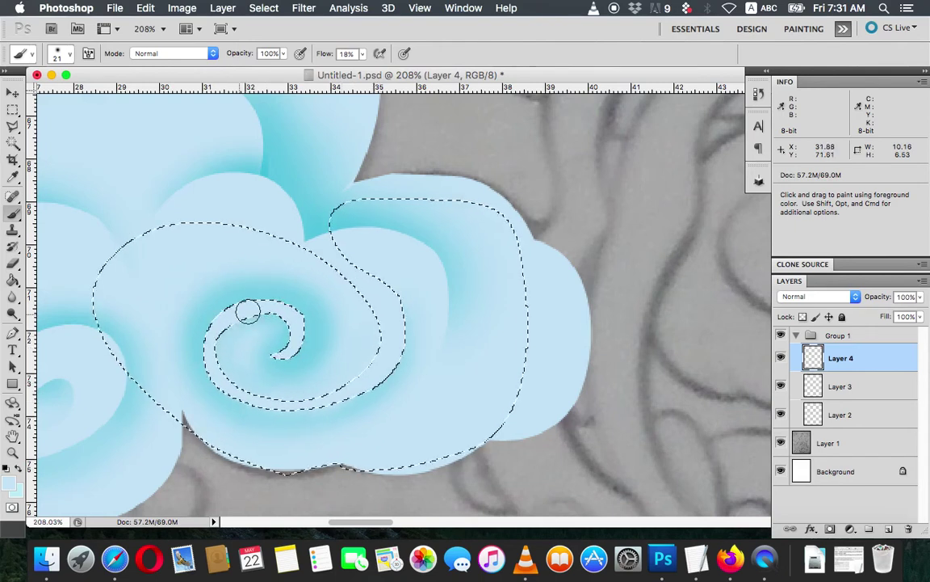
mouse_move(212, 338)
mouse_down()
mouse_move(245, 388)
mouse_move(293, 398)
mouse_up()
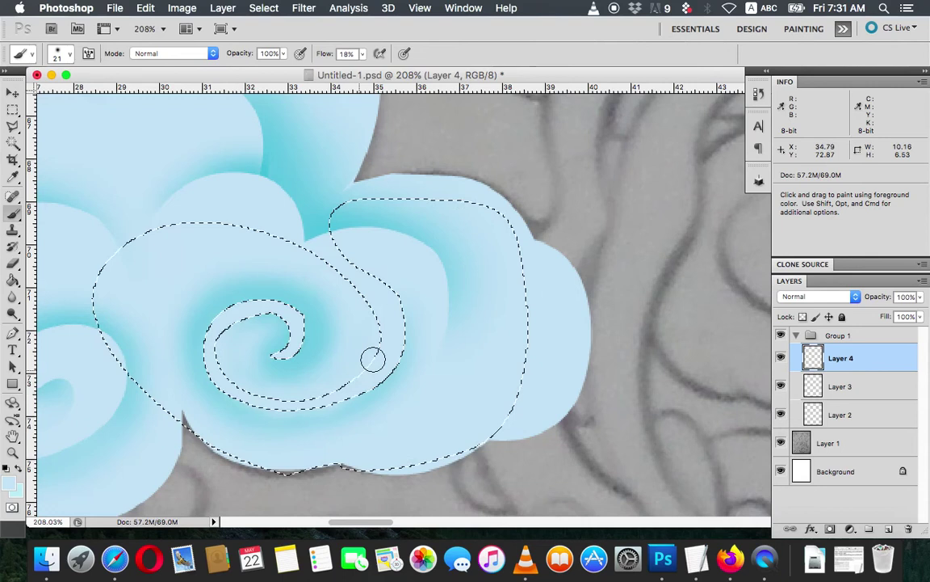
mouse_move(363, 357)
mouse_down()
mouse_move(376, 316)
mouse_move(331, 268)
mouse_move(294, 249)
mouse_move(405, 301)
mouse_move(411, 380)
mouse_up()
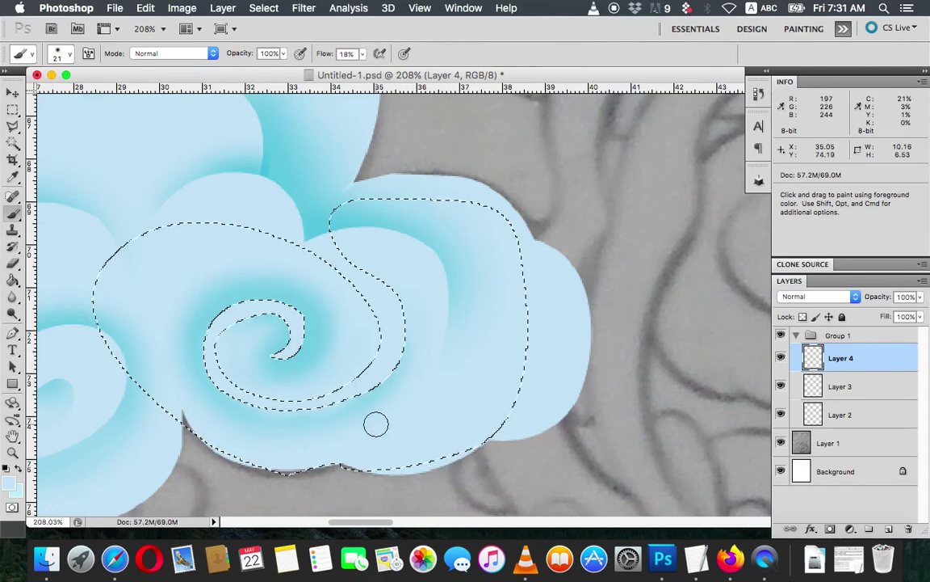
key(super+d)
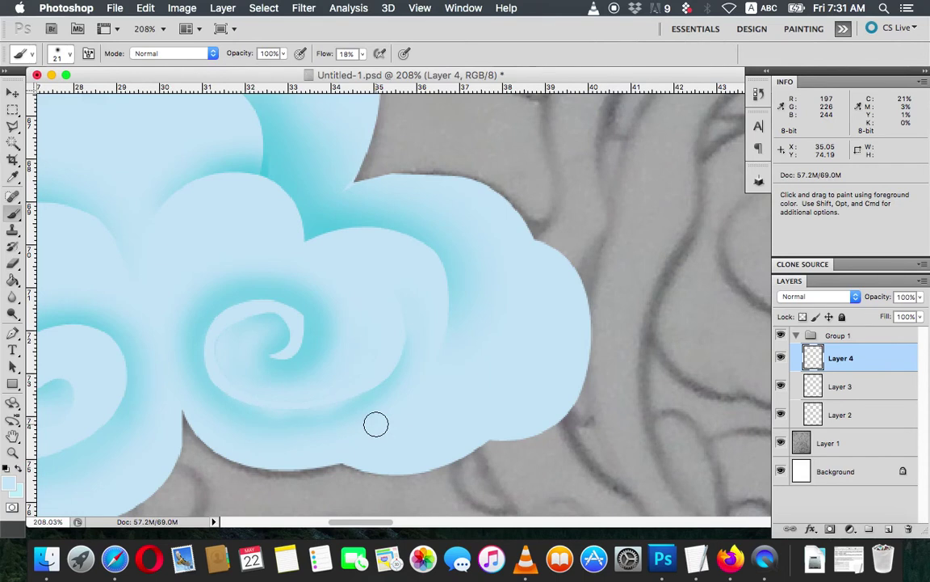
Step: Start a new Pen path at the swirl's inner edge, curving down along its lower edge
scroll(375, 424, up, 2)
scroll(376, 424, up, 1)
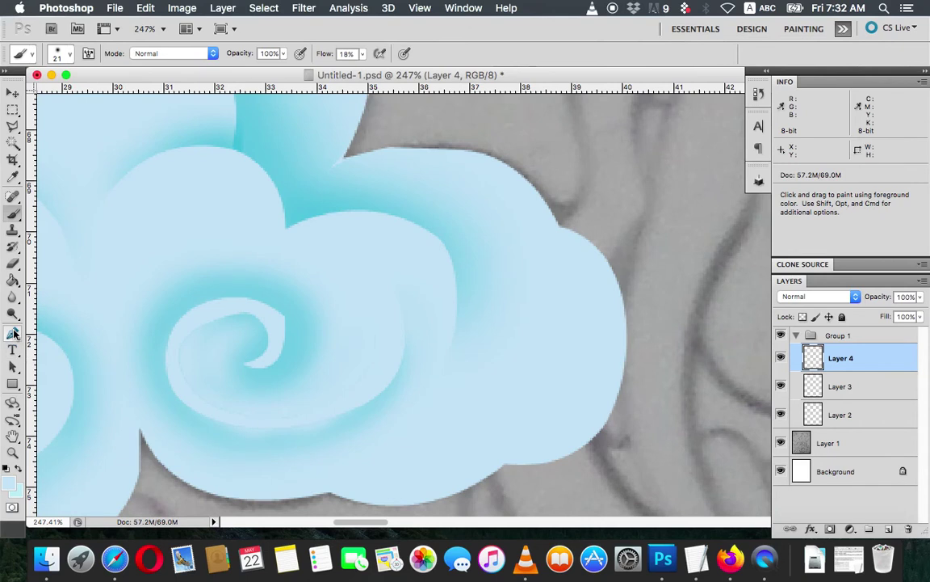
key(p)
click(213, 320)
drag(189, 343, 190, 362)
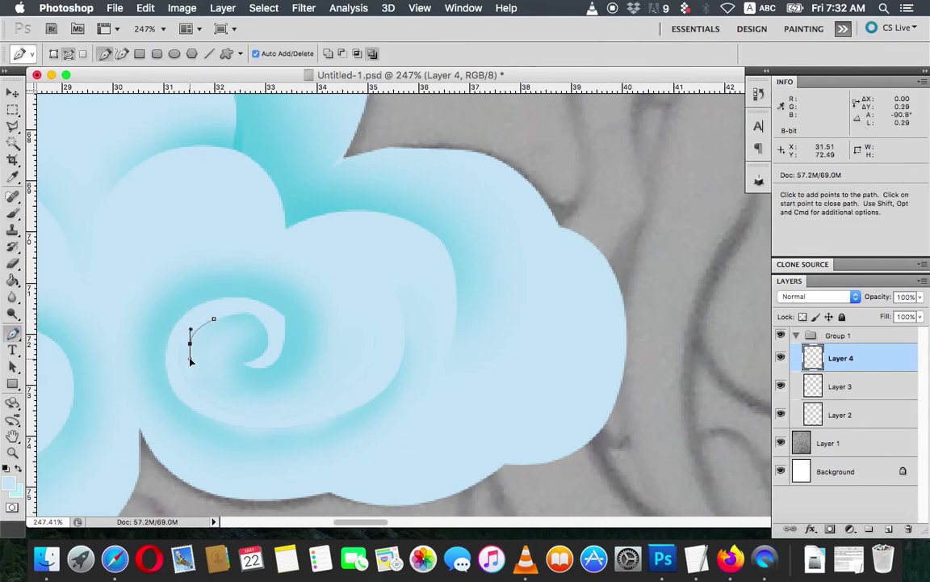
drag(227, 404, 259, 418)
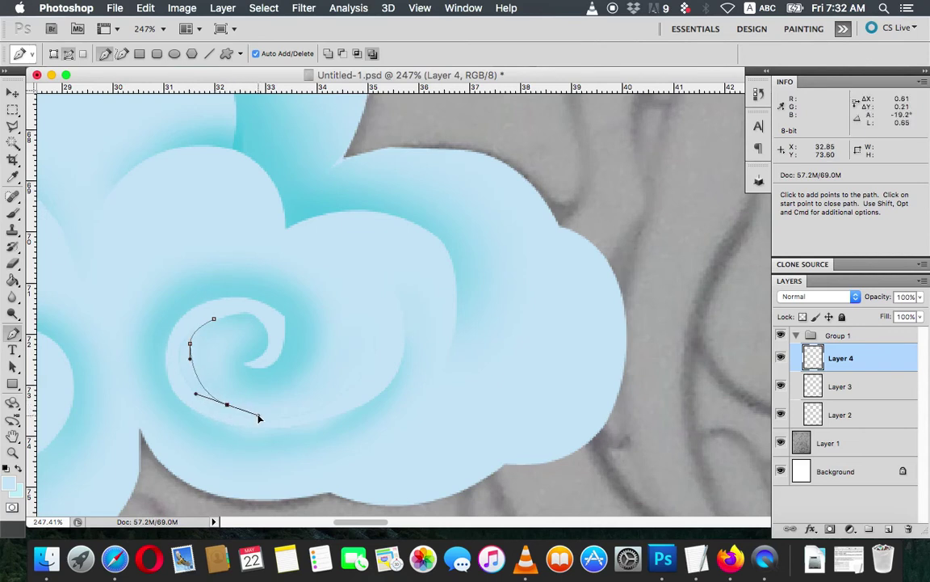
drag(340, 391, 361, 372)
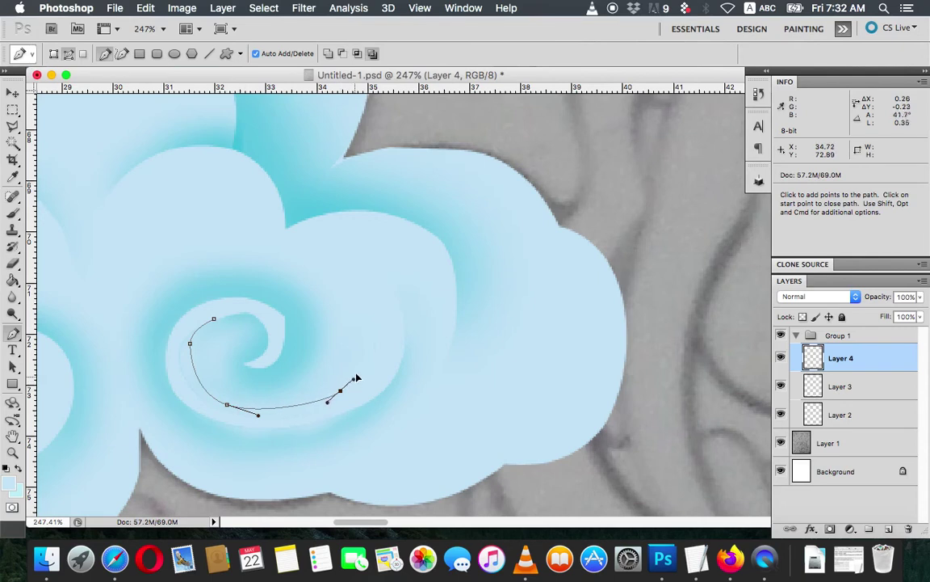
Step: Continue the path up the right, under the spiral and around its left side to the top
drag(371, 307, 371, 298)
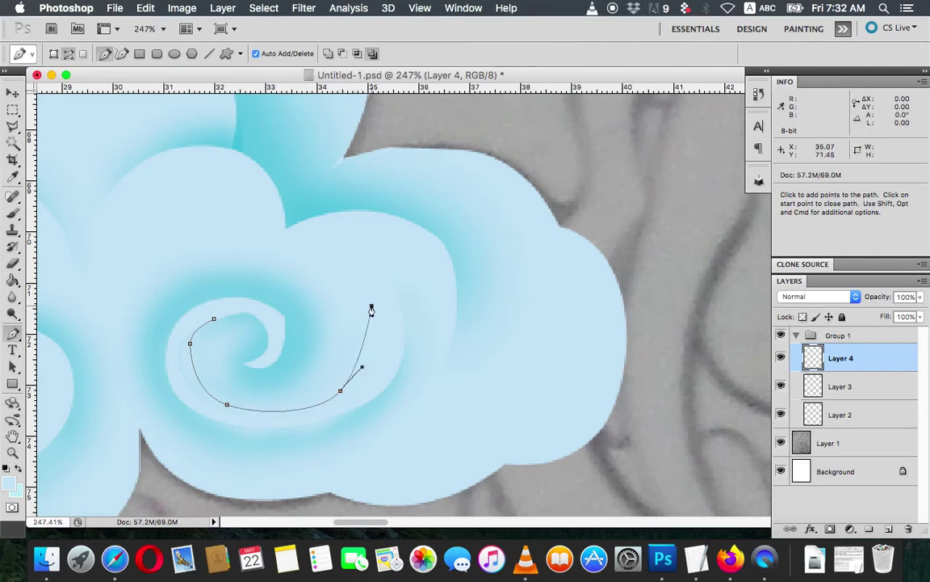
drag(389, 343, 387, 383)
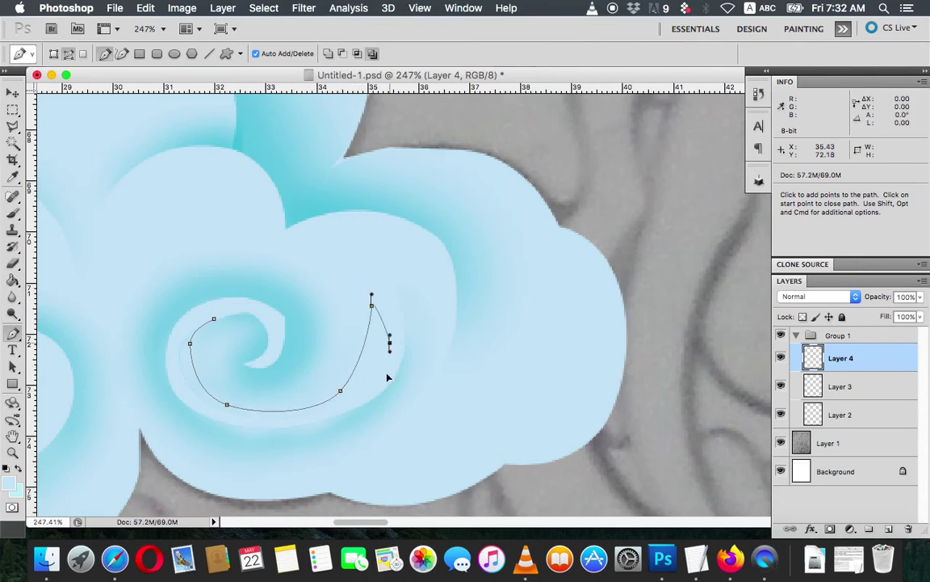
drag(327, 415, 299, 426)
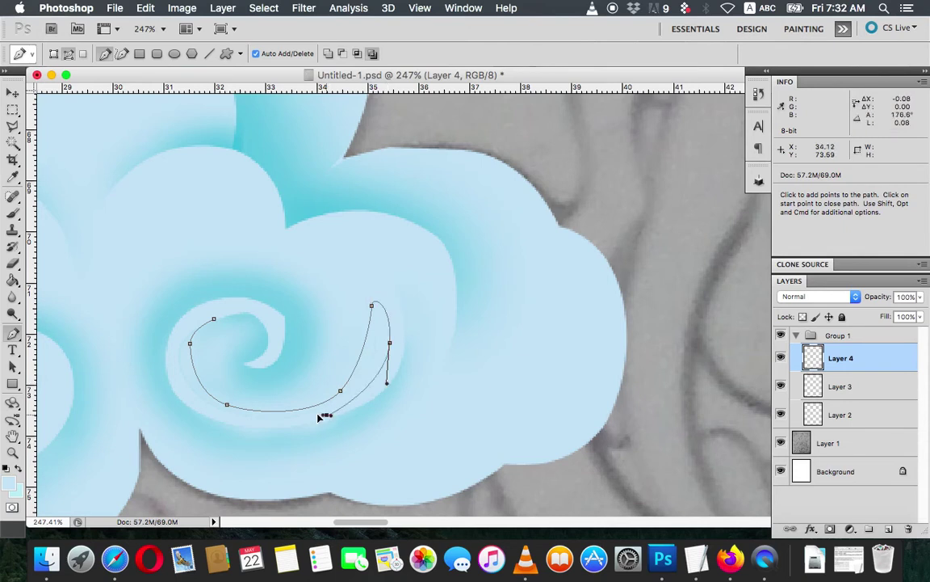
drag(191, 400, 164, 370)
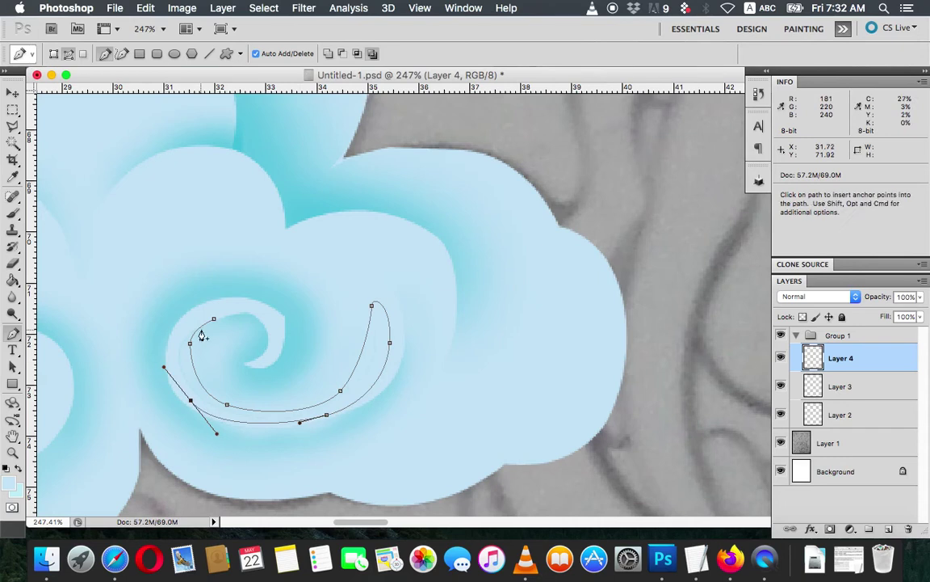
drag(210, 312, 254, 298)
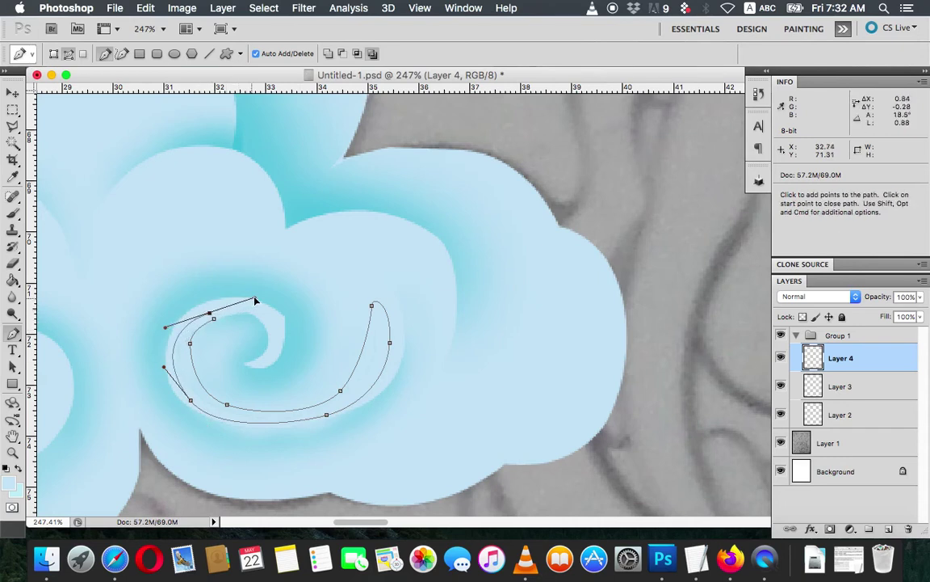
click(209, 313)
Step: Make a selection from the path with a 5-pixel Feather Radius
right_click(226, 315)
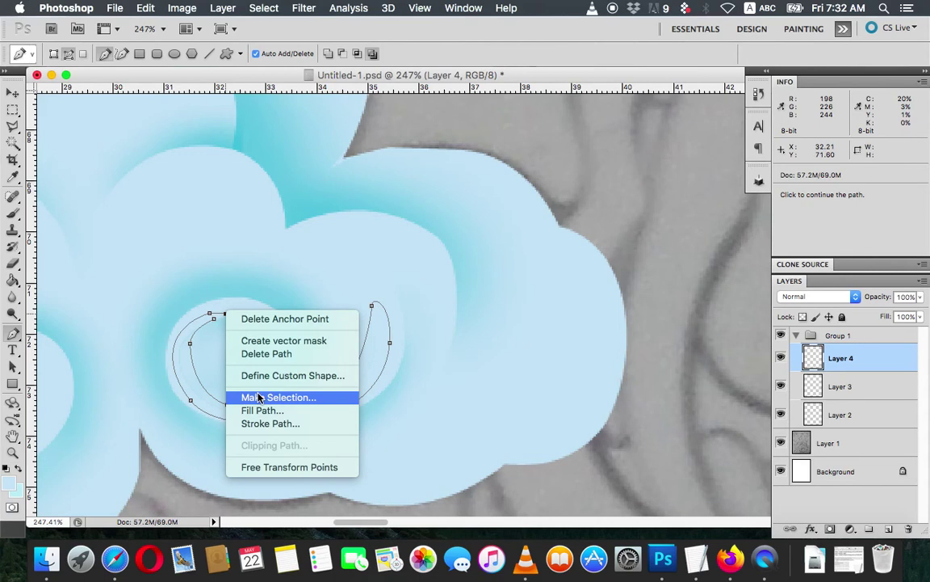
click(258, 397)
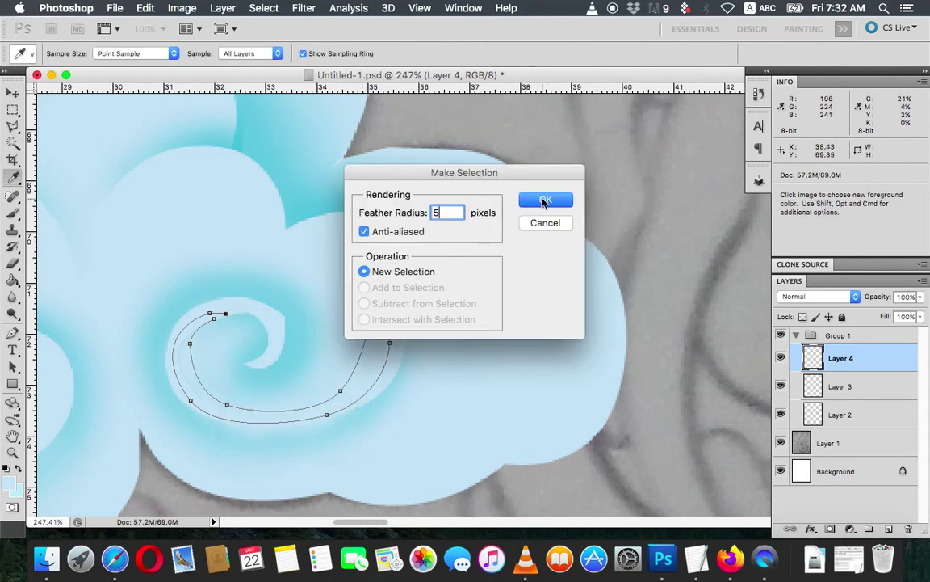
click(543, 203)
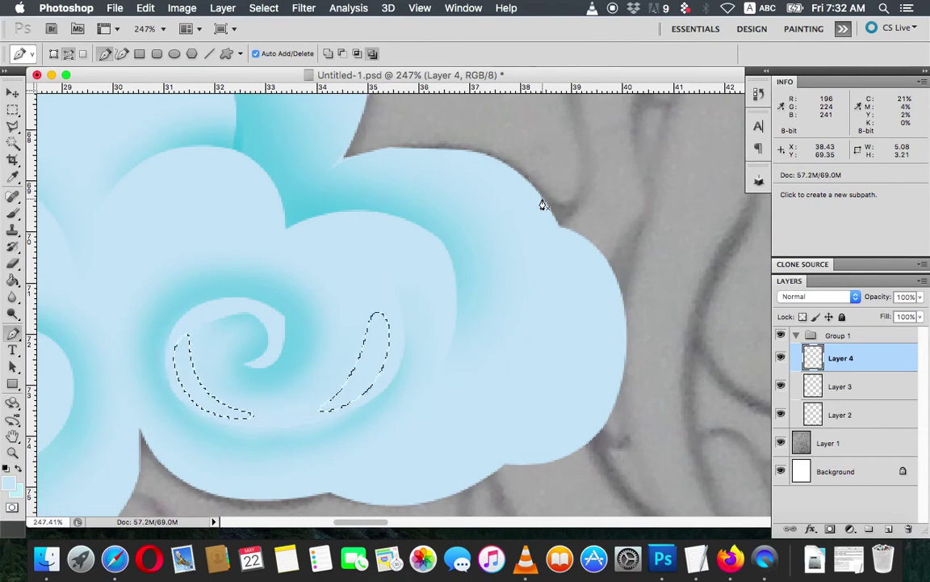
Step: Release the feathered selection with Cmd+D and scroll the canvas over to the next spiral
key(super+d)
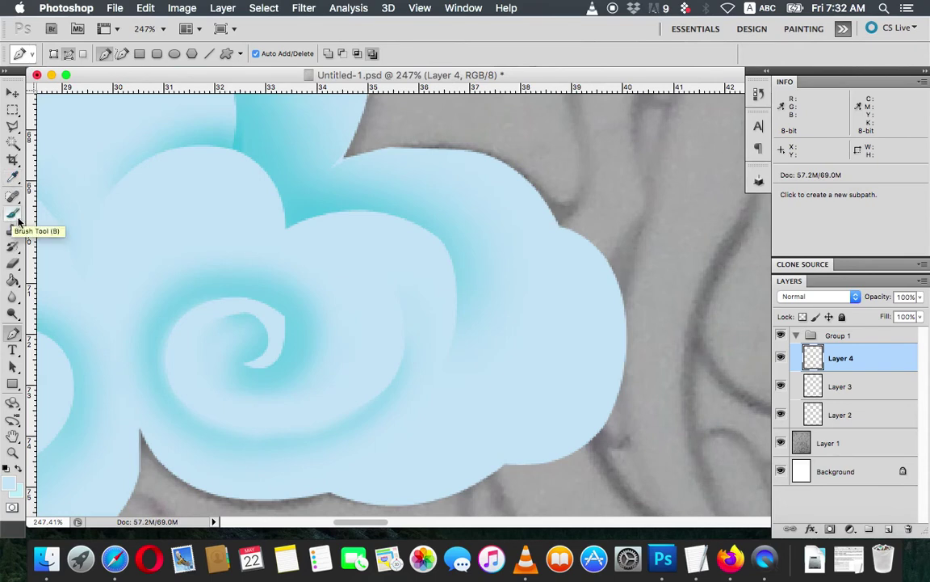
scroll(89, 385, left, 3)
scroll(90, 386, left, 2)
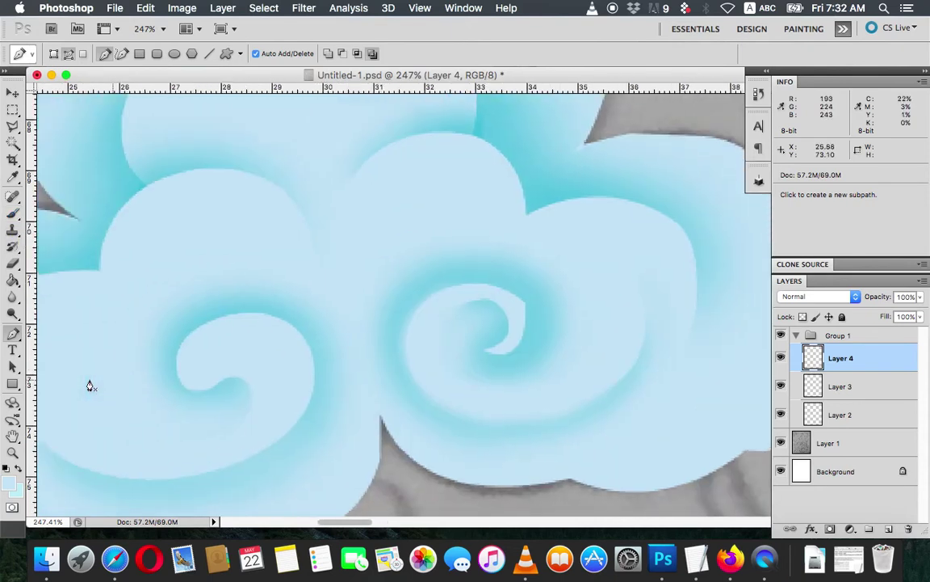
scroll(89, 385, left, 1)
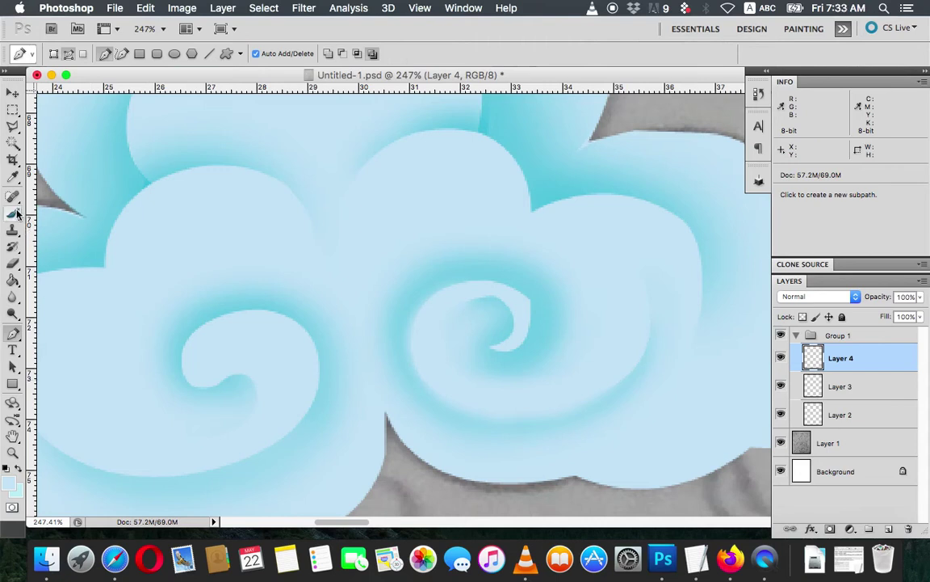
Step: Set up the Eraser at about 17 px with 39% Flow
click(13, 270)
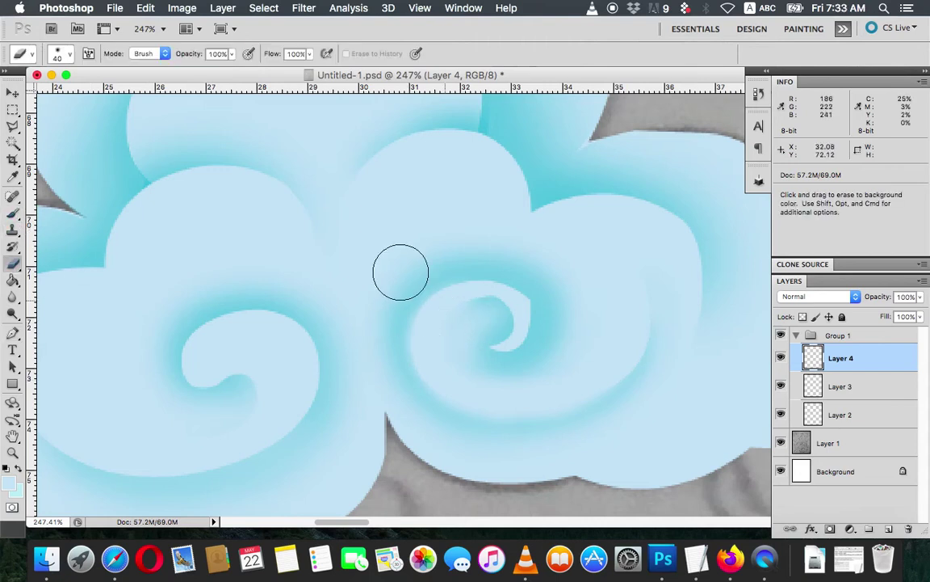
click(69, 54)
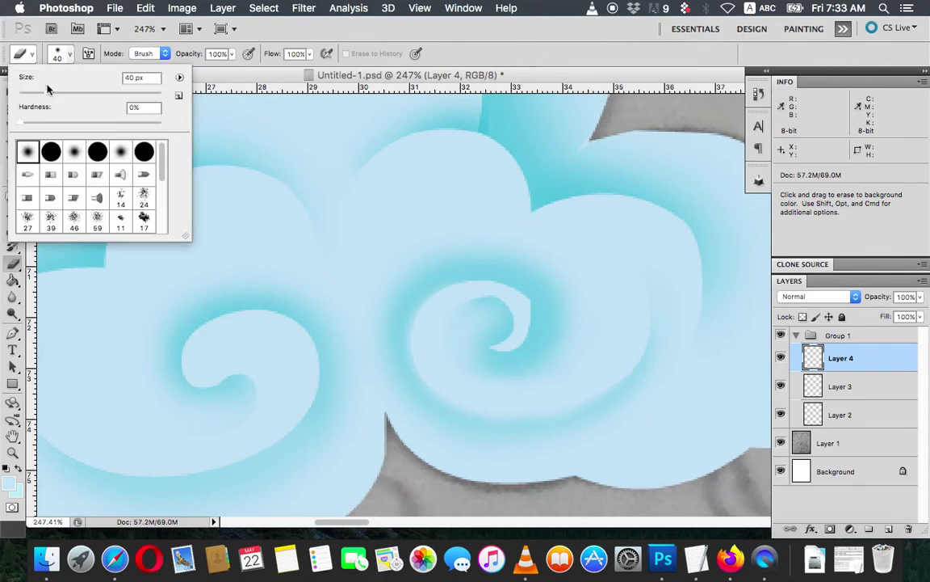
drag(36, 95, 33, 95)
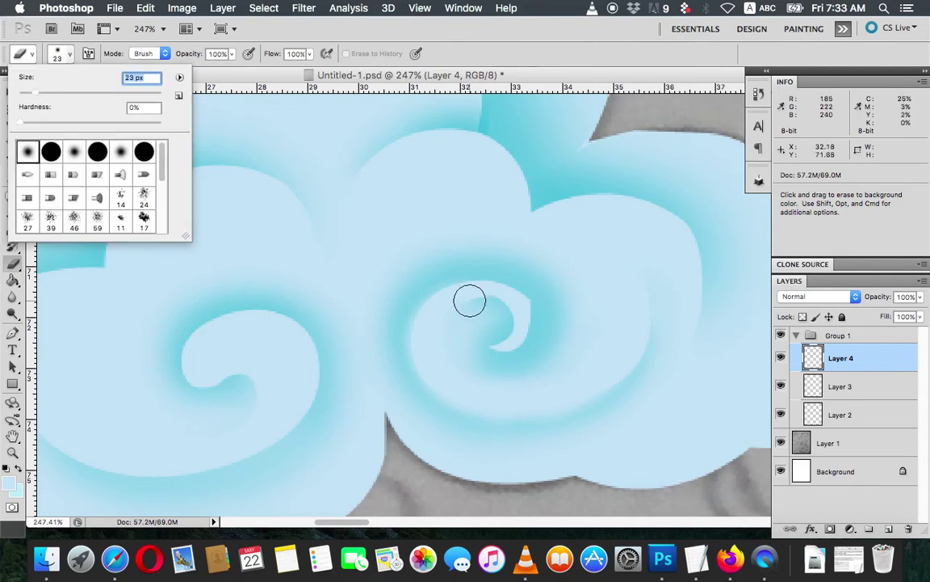
click(34, 94)
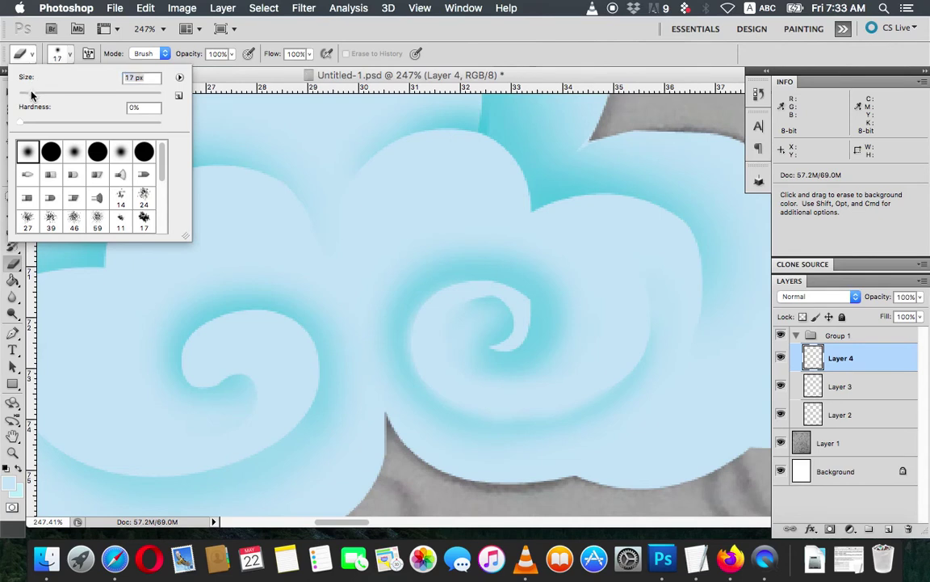
click(490, 301)
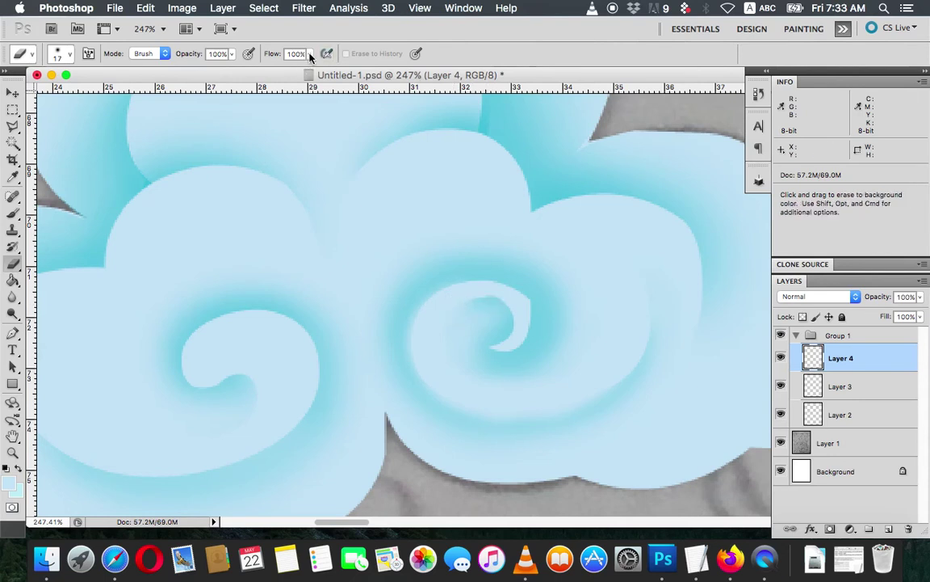
click(310, 55)
click(269, 71)
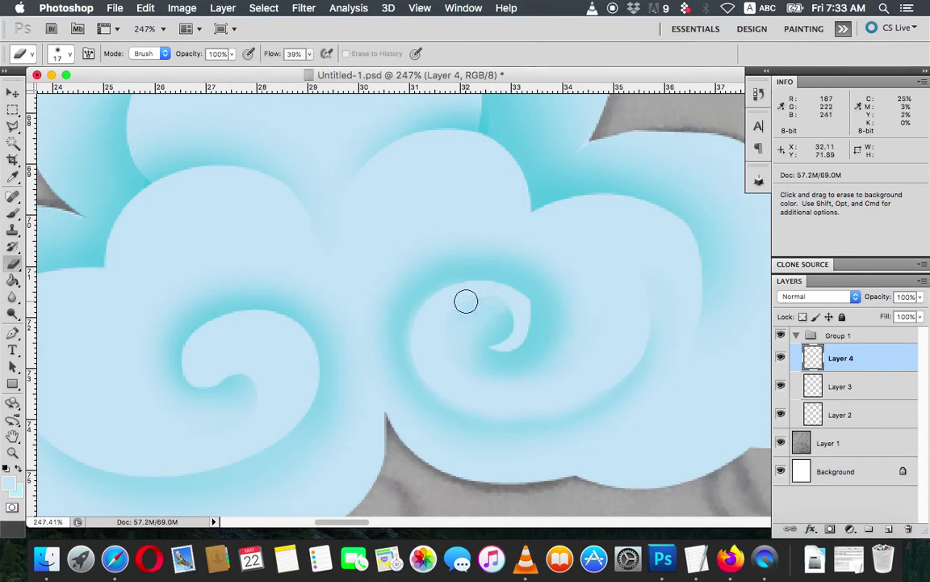
Step: Lightly erase the teal ring above and below the right spiral, then save with Cmd+S
mouse_move(496, 293)
mouse_down()
mouse_move(517, 321)
mouse_move(498, 303)
mouse_move(442, 311)
mouse_move(429, 334)
mouse_up()
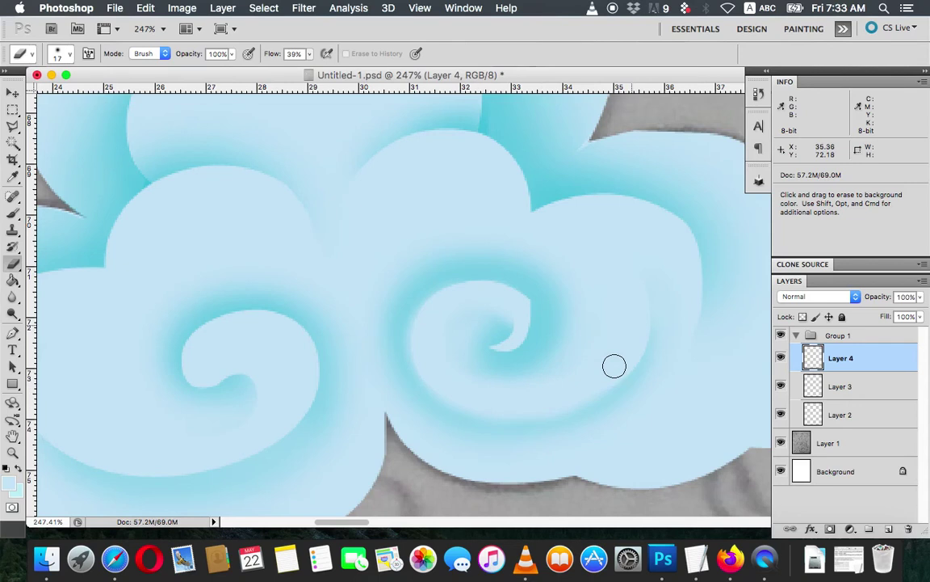
drag(498, 394, 451, 382)
key(super)
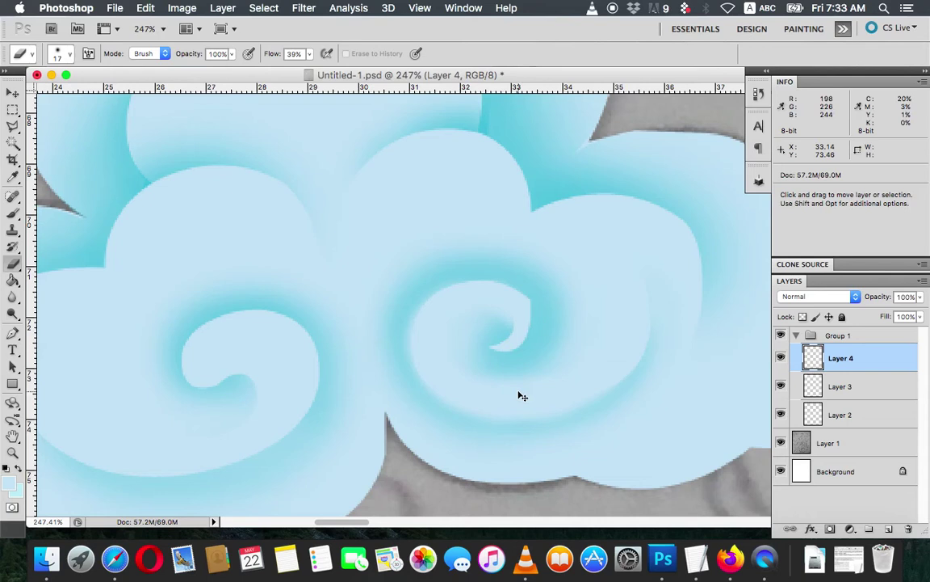
key(super+s)
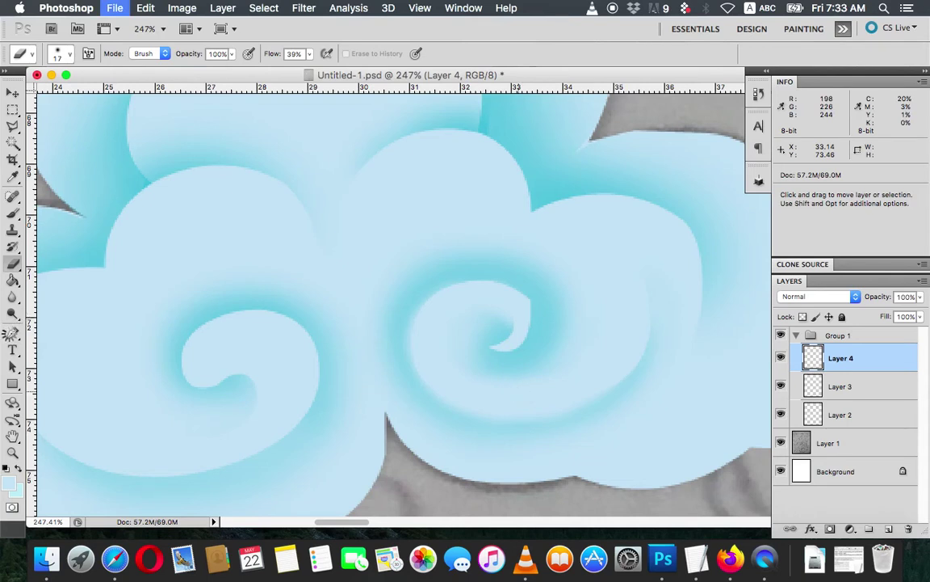
Step: Start a new Pen path at the spiral's inner curl, curving down along it
click(12, 333)
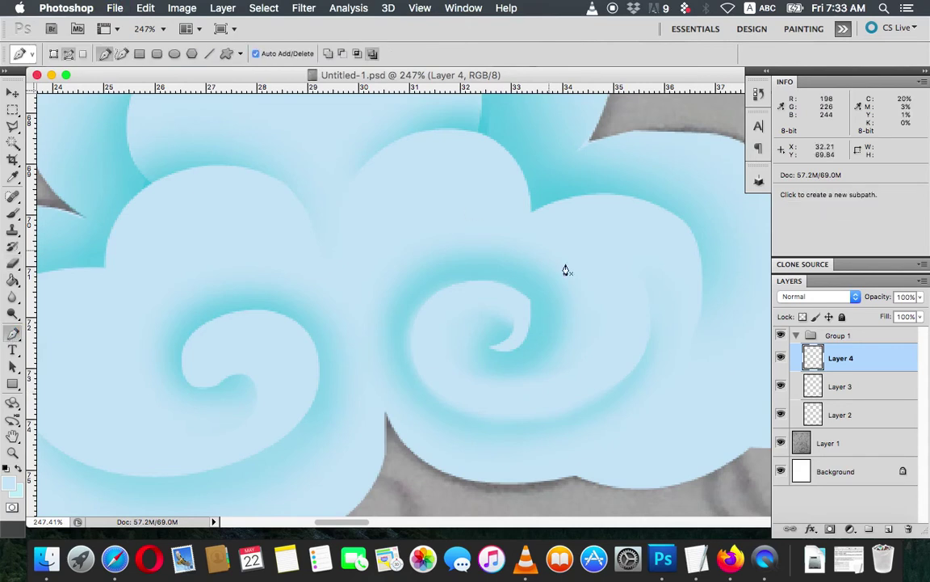
click(500, 280)
drag(530, 325, 529, 368)
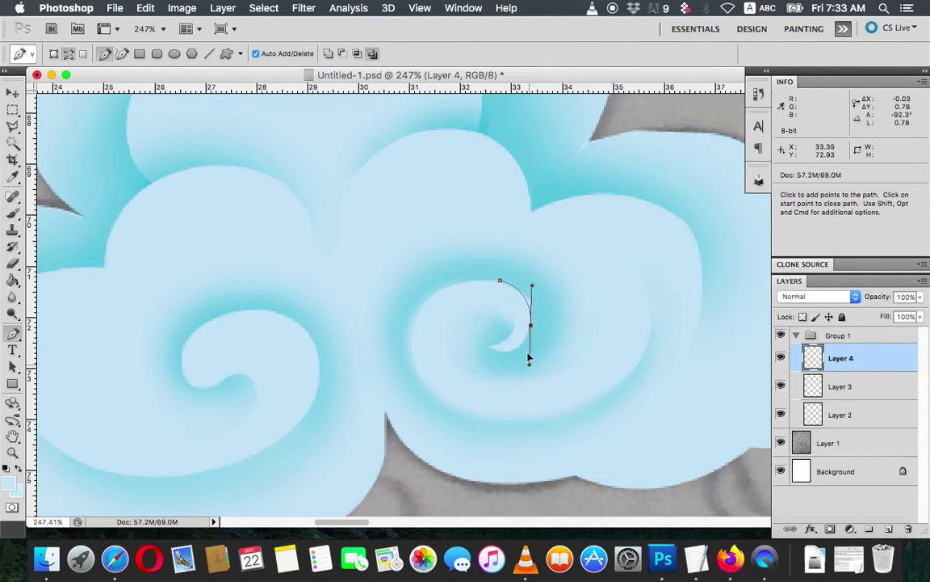
Step: Close a crescent-shaped path around the tip of the right spiral's inner curl
click(530, 327)
mouse_move(515, 353)
mouse_down()
mouse_move(540, 346)
mouse_move(546, 331)
mouse_up()
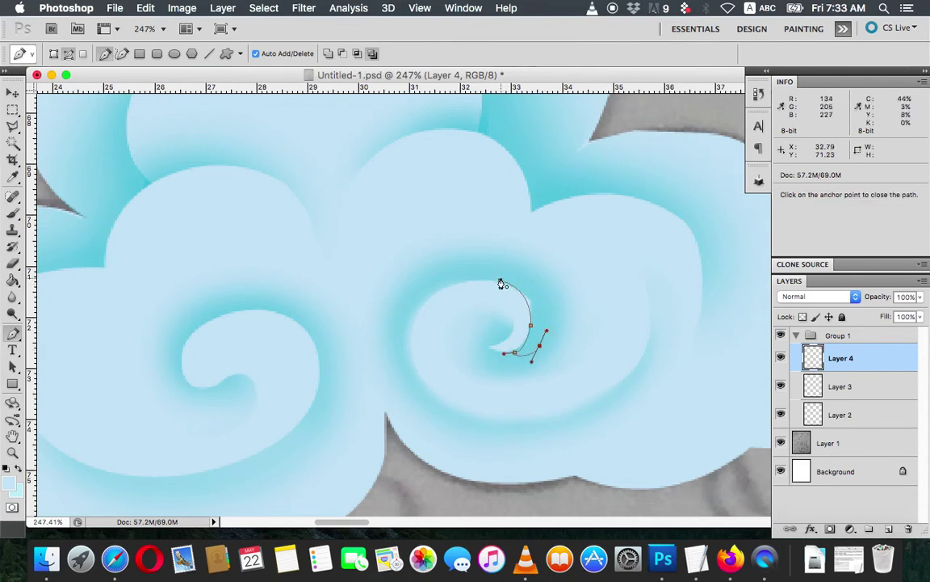
drag(501, 281, 452, 291)
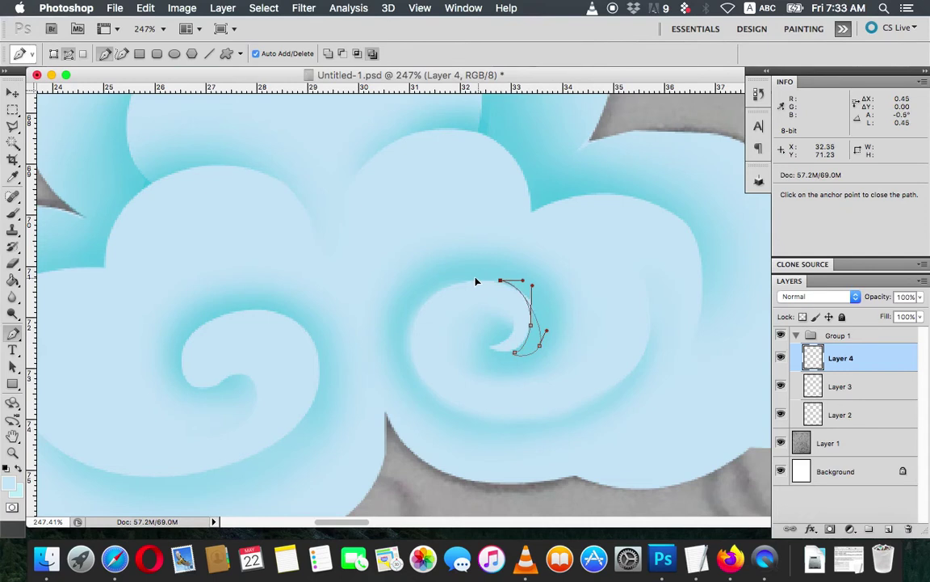
drag(526, 293, 522, 298)
Step: Convert the crescent into a 5-pixel feathered selection, undoing and redoing the conversion once
right_click(522, 298)
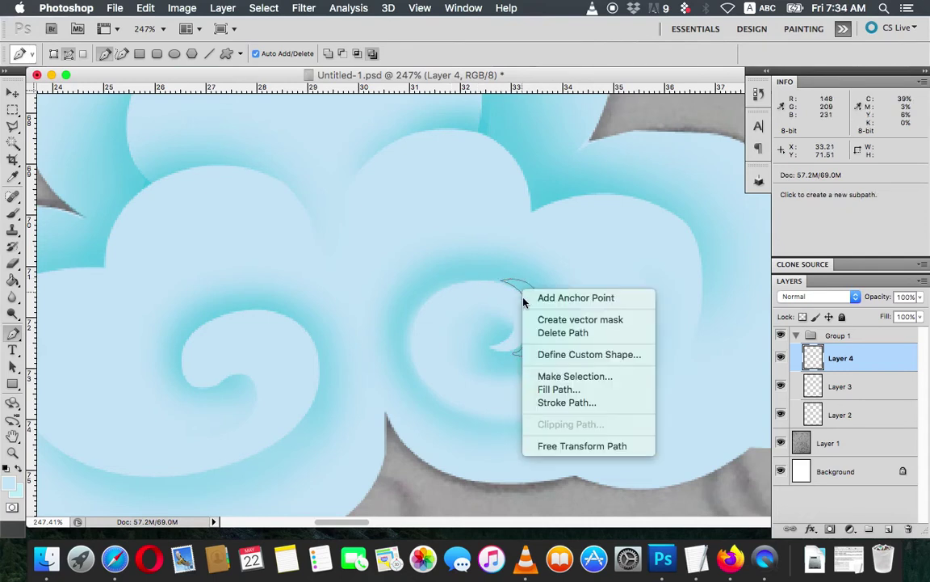
click(557, 378)
key(Return)
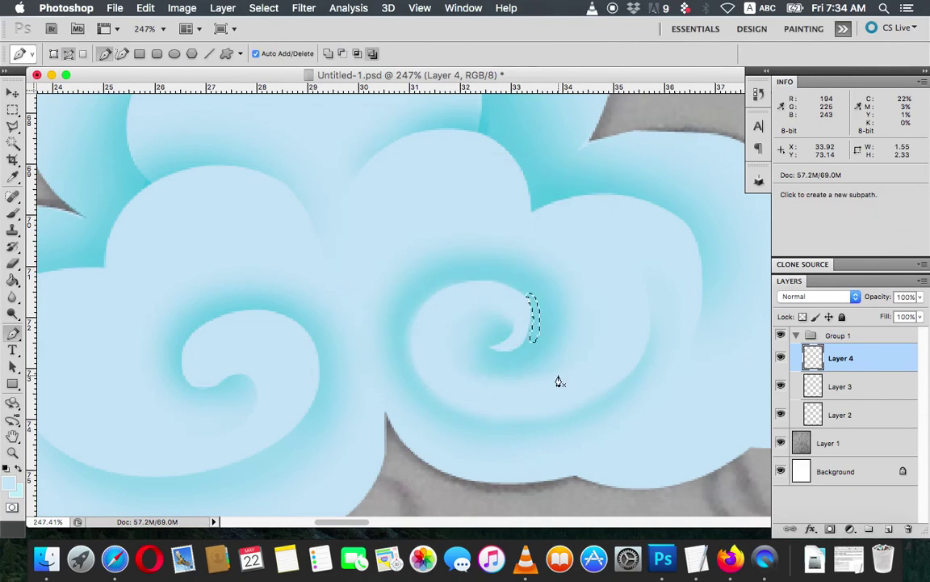
key(ctrl+z)
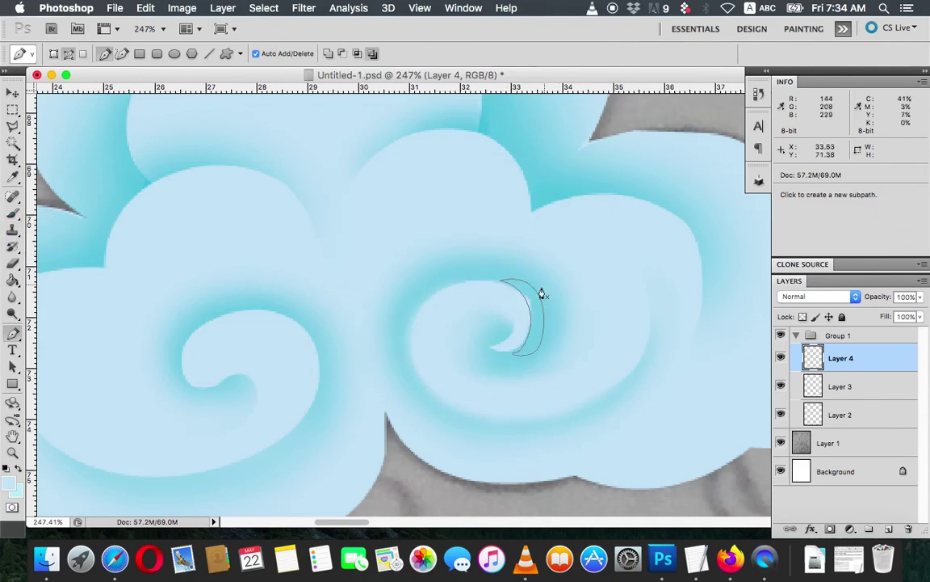
right_click(532, 297)
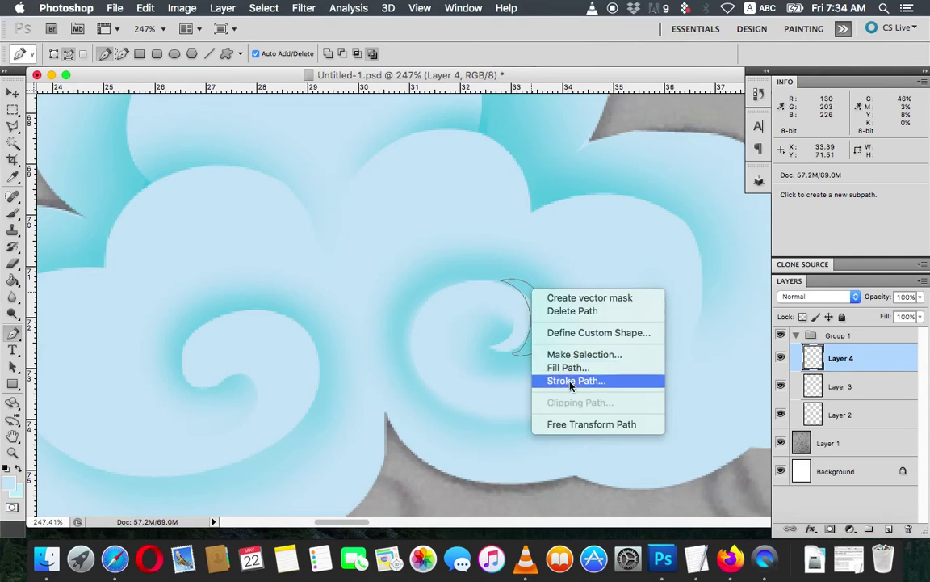
click(571, 357)
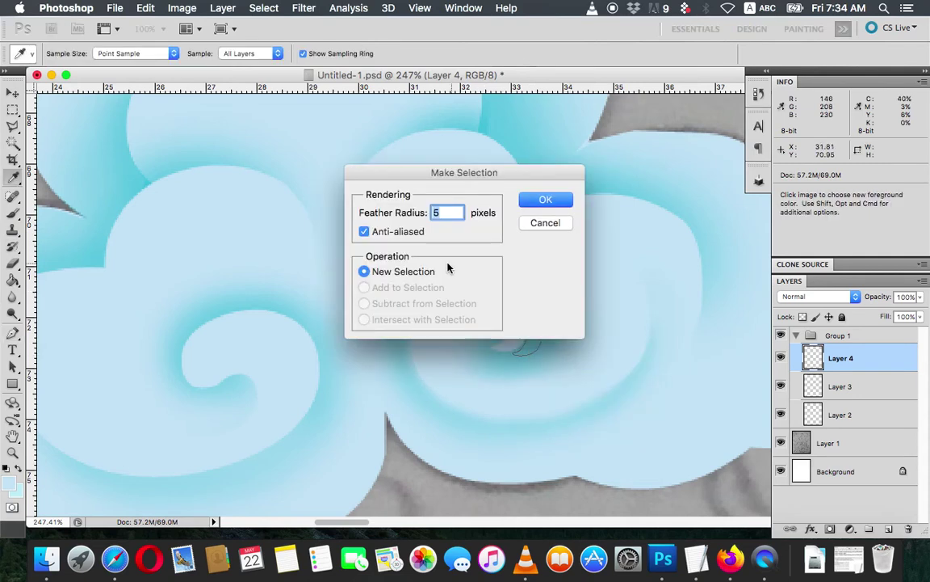
click(545, 204)
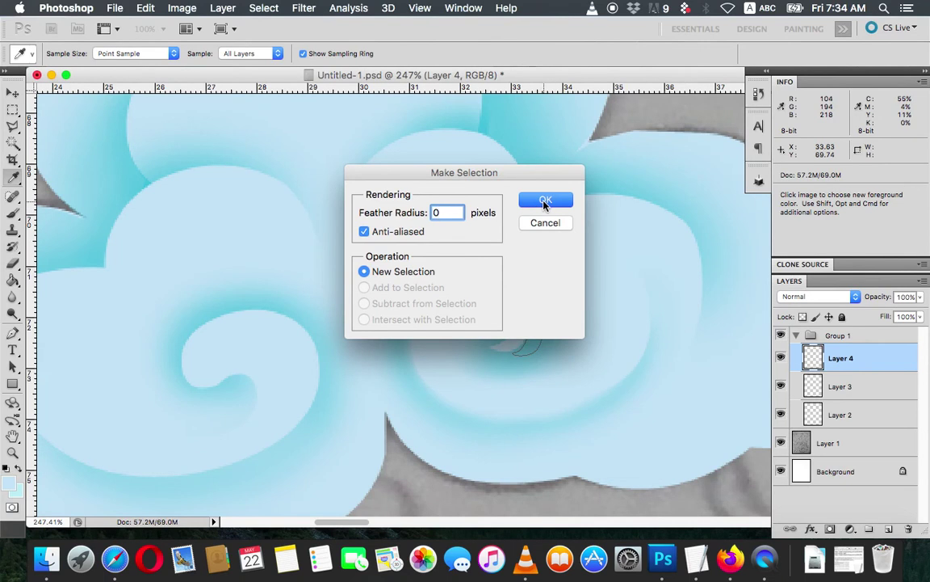
click(13, 179)
Step: Shade the right spiral's crescent with teal sampled from the cloud at 18% flow, then deselect
click(92, 251)
click(13, 213)
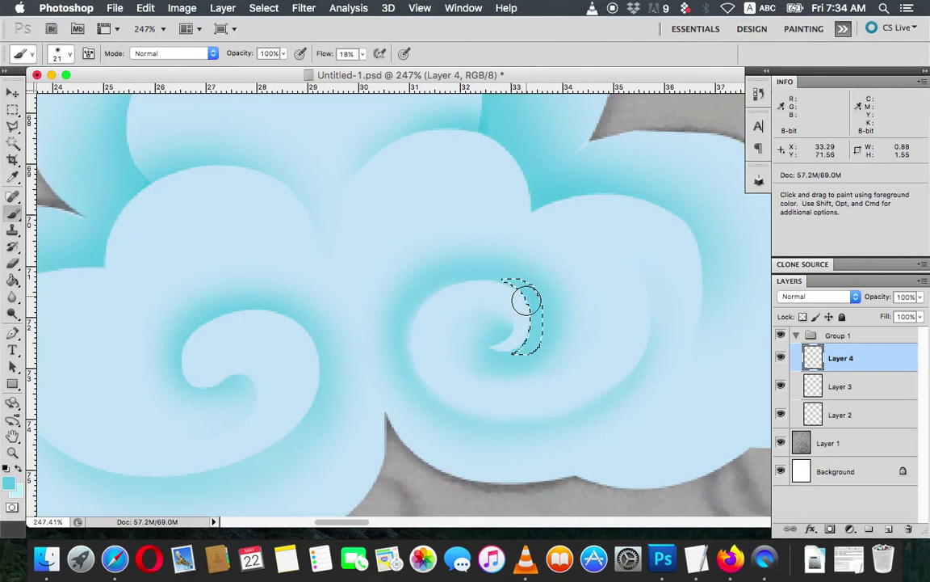
key(super+d)
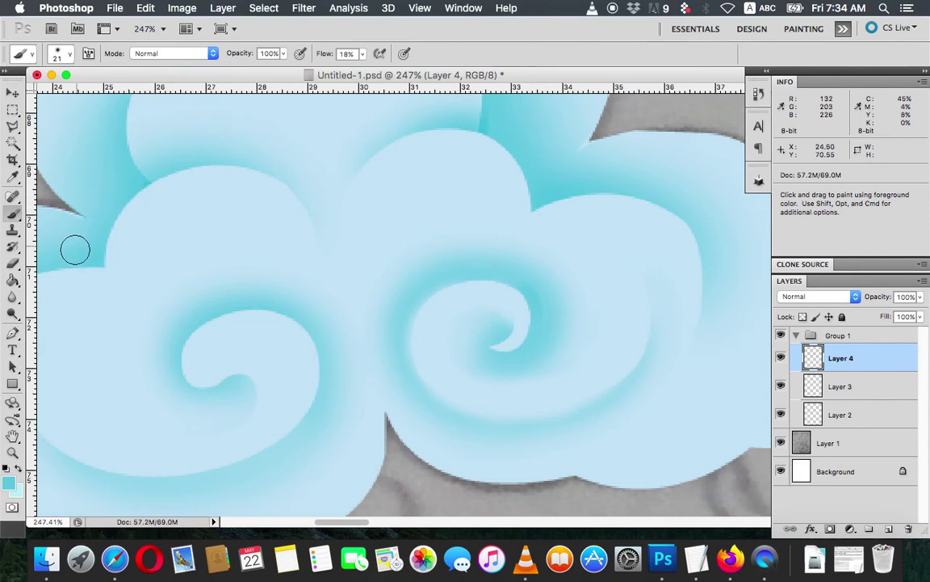
click(13, 332)
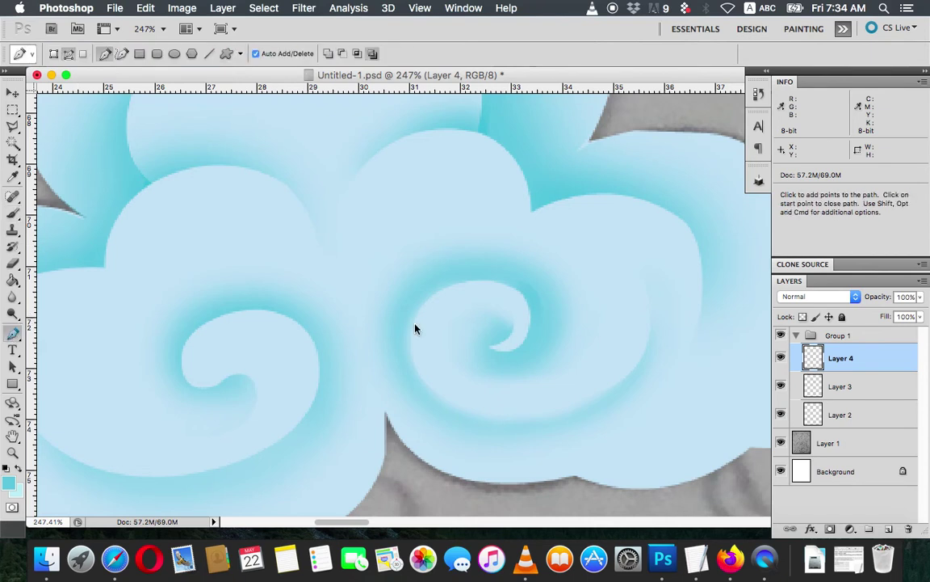
Step: Trace a curved Pen path under the right swirl's inner curl, lower edge and tail tip
click(526, 345)
drag(494, 352, 476, 336)
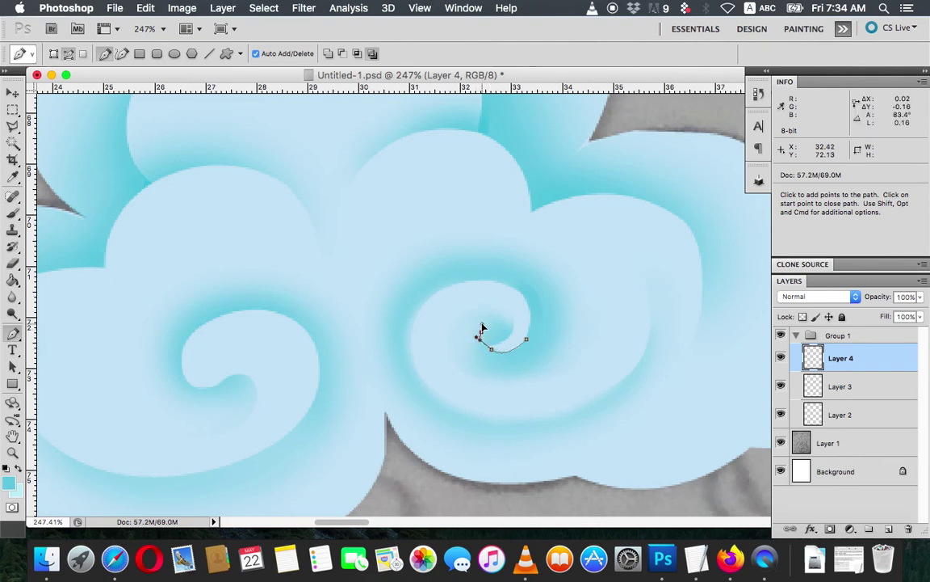
click(482, 327)
mouse_move(461, 324)
mouse_down()
mouse_move(450, 338)
mouse_move(474, 383)
mouse_up()
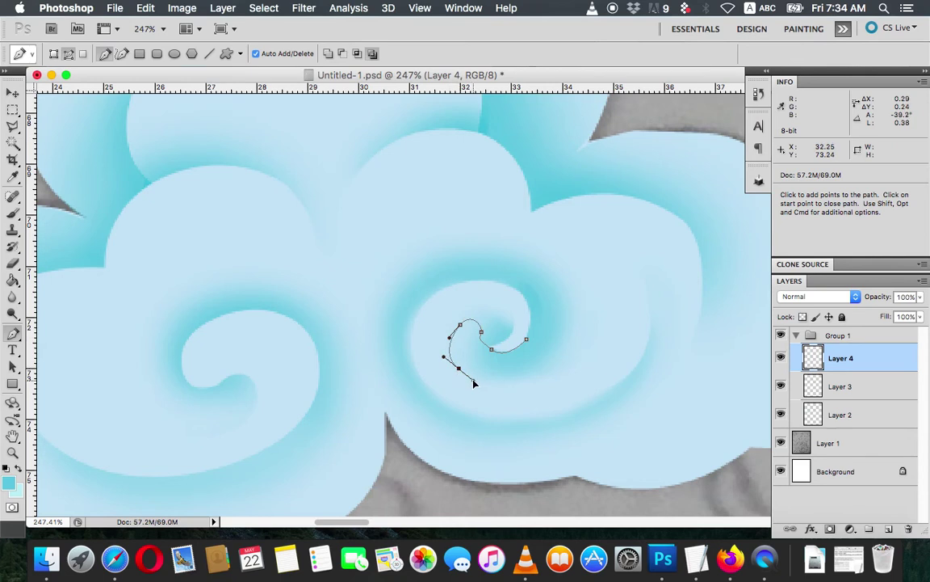
drag(524, 393, 551, 393)
drag(610, 360, 621, 342)
drag(570, 416, 538, 424)
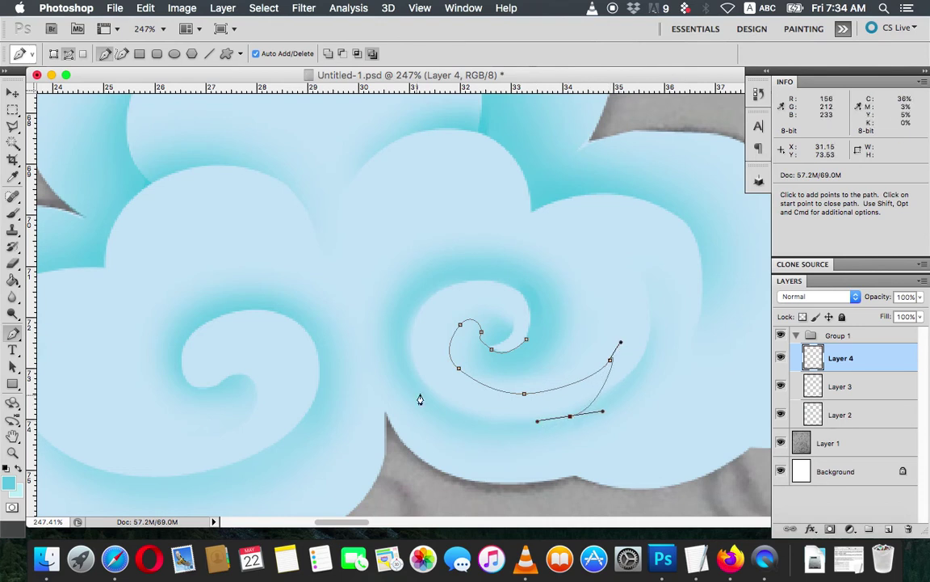
Step: Continue the swirl outline along its bottom band, up its left side and over the top, closing it
drag(429, 393, 381, 354)
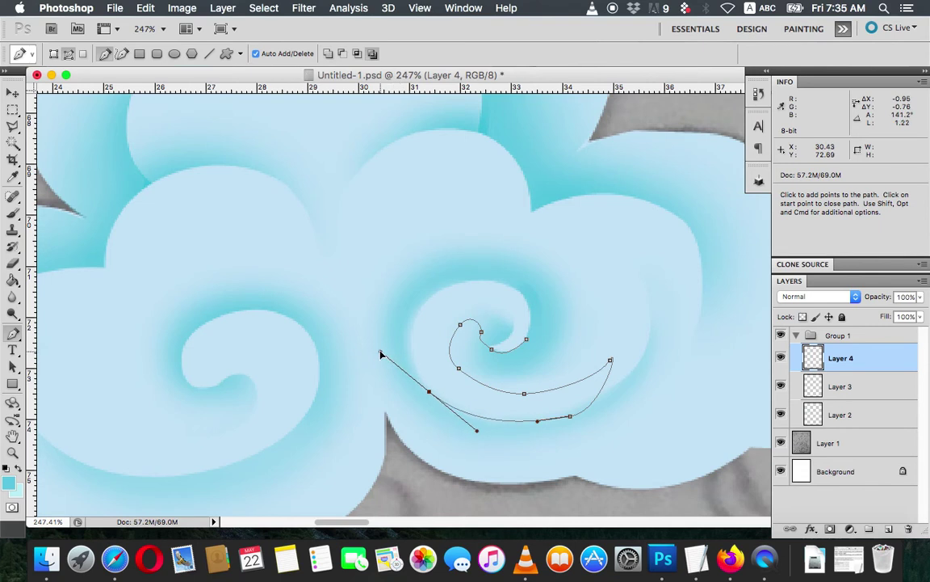
drag(414, 315, 416, 308)
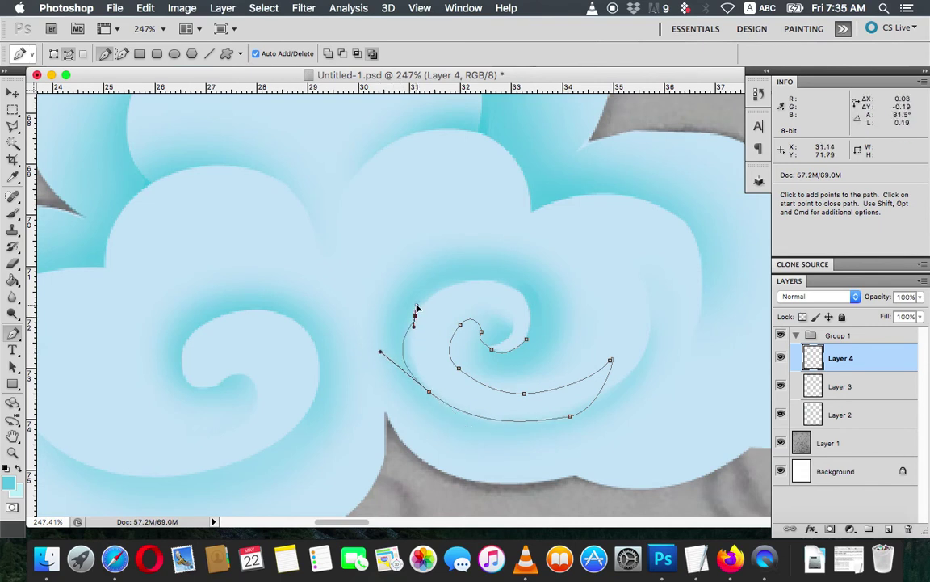
key(super+z)
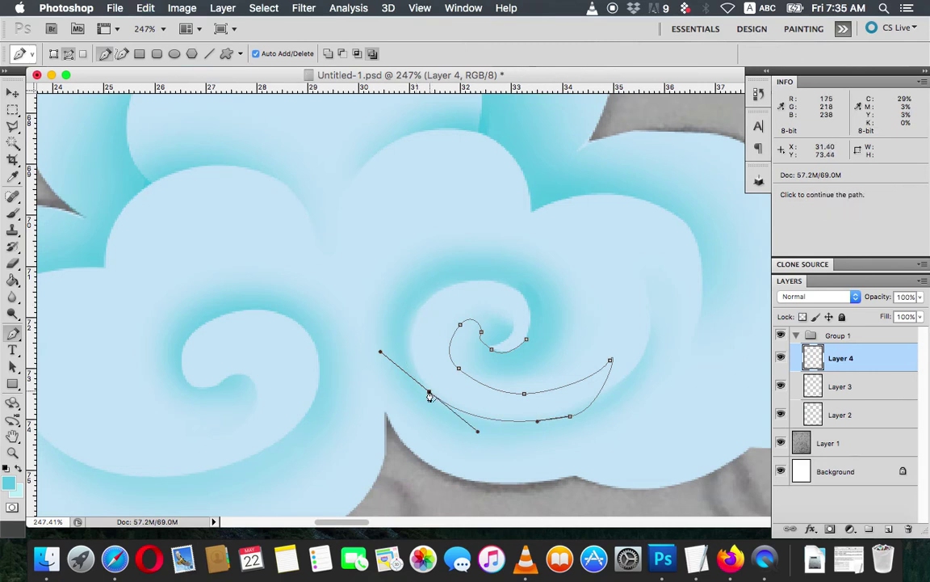
alt+click(429, 393)
drag(417, 314, 434, 275)
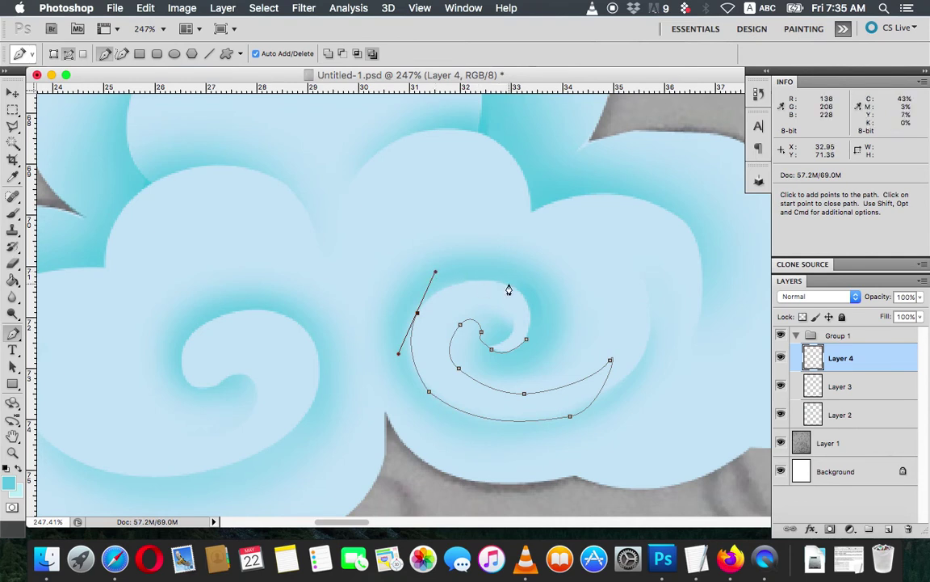
drag(509, 284, 520, 288)
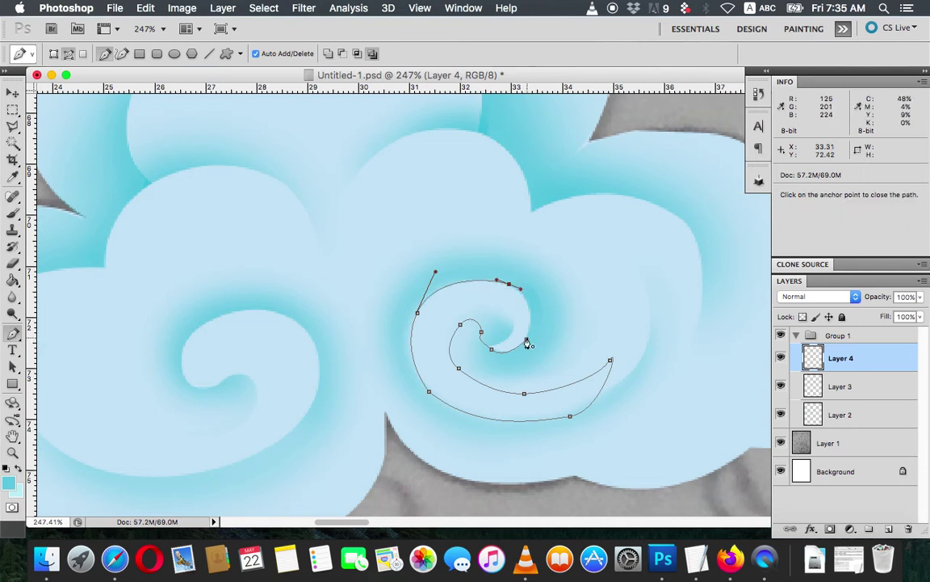
drag(526, 340, 507, 361)
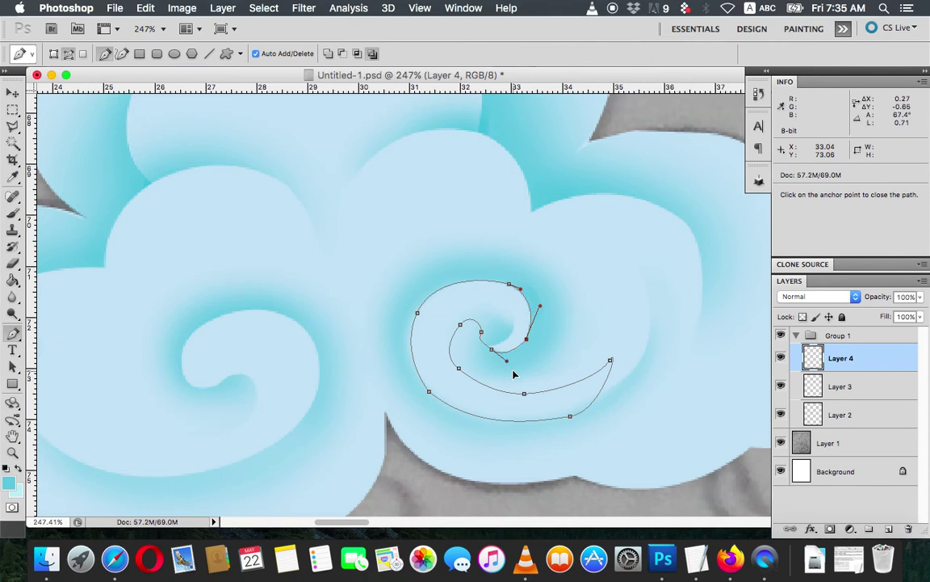
Step: Convert the swirl path into a selection and add a new Layer 5 above Layer 4
key(Return)
right_click(517, 350)
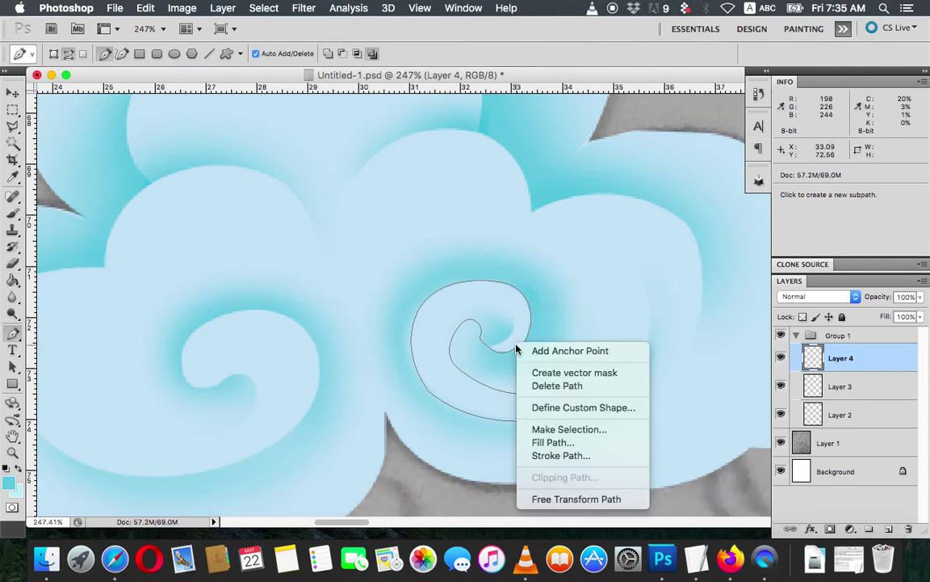
click(558, 437)
key(Return)
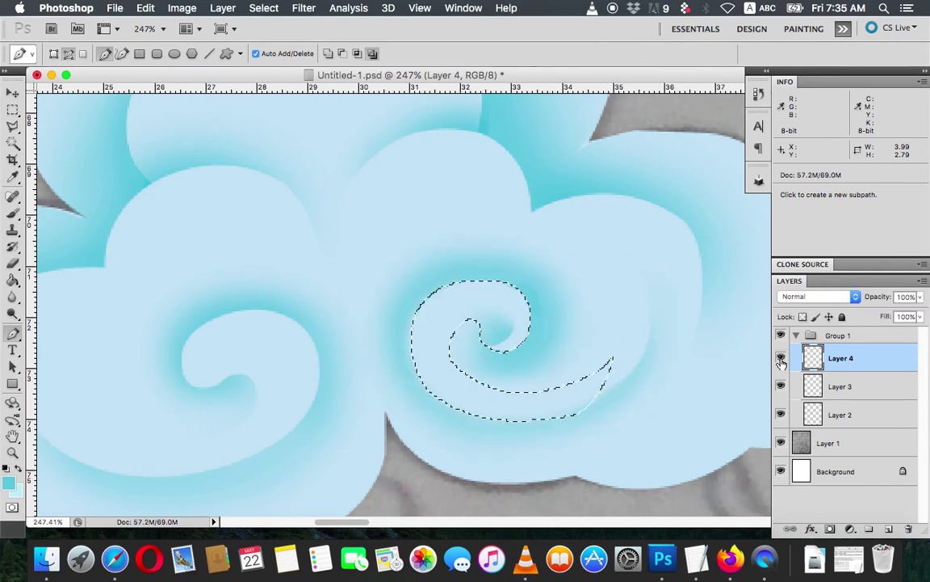
click(889, 529)
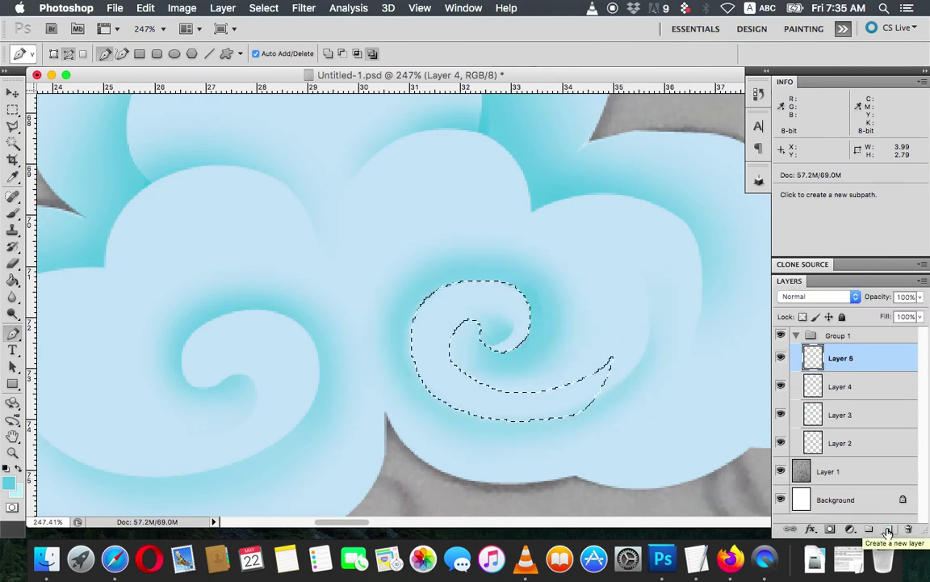
Step: Sample the cloud's pale blue and brush it inside the swirl selection
click(13, 177)
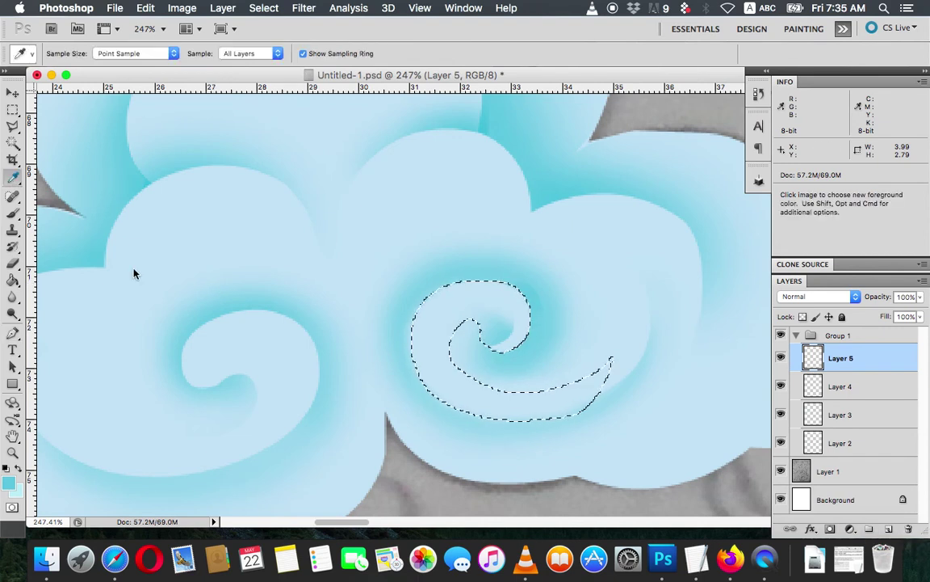
click(216, 345)
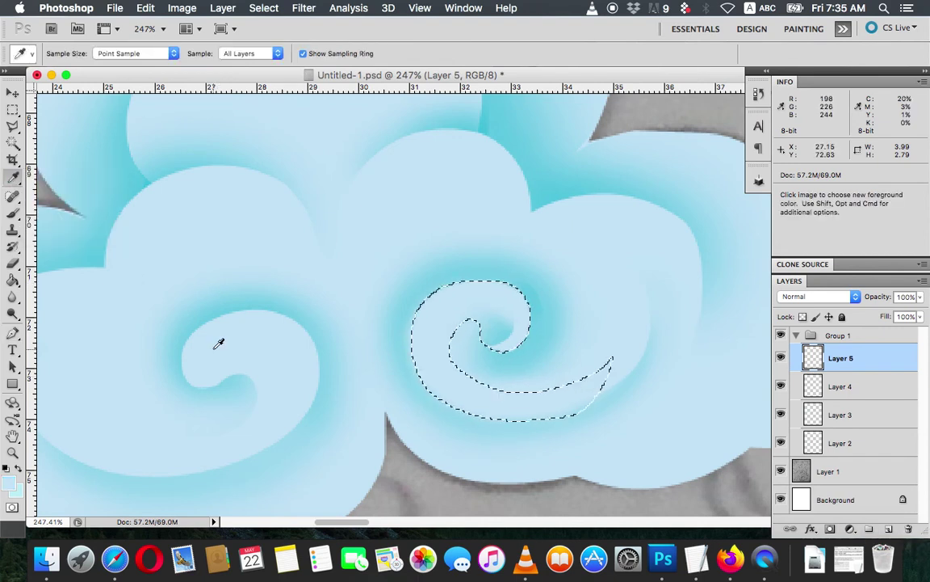
key(b)
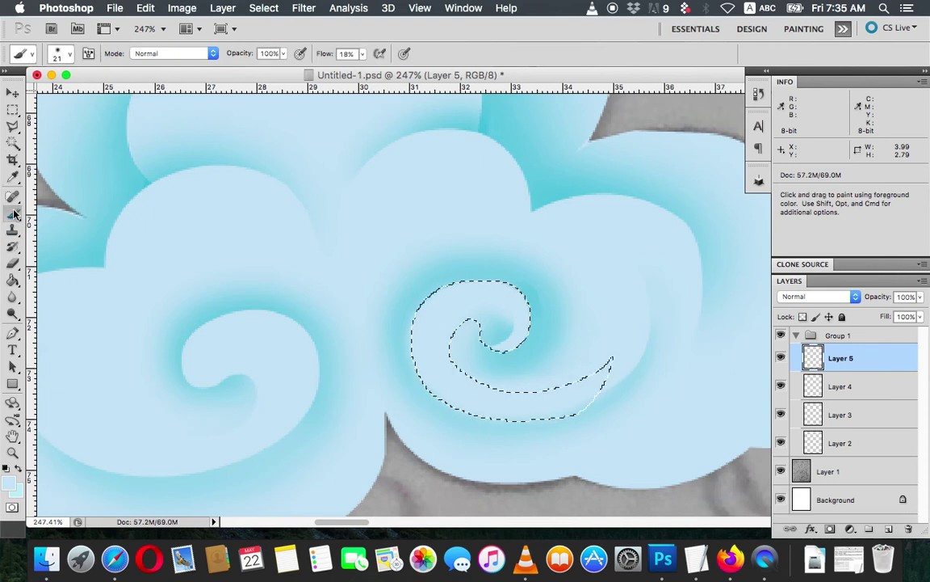
mouse_move(490, 343)
mouse_down()
mouse_move(513, 323)
mouse_move(511, 332)
mouse_up()
Step: Raise brush flow to 53% and paint pale blue along the swirl's left side and bottom
click(363, 55)
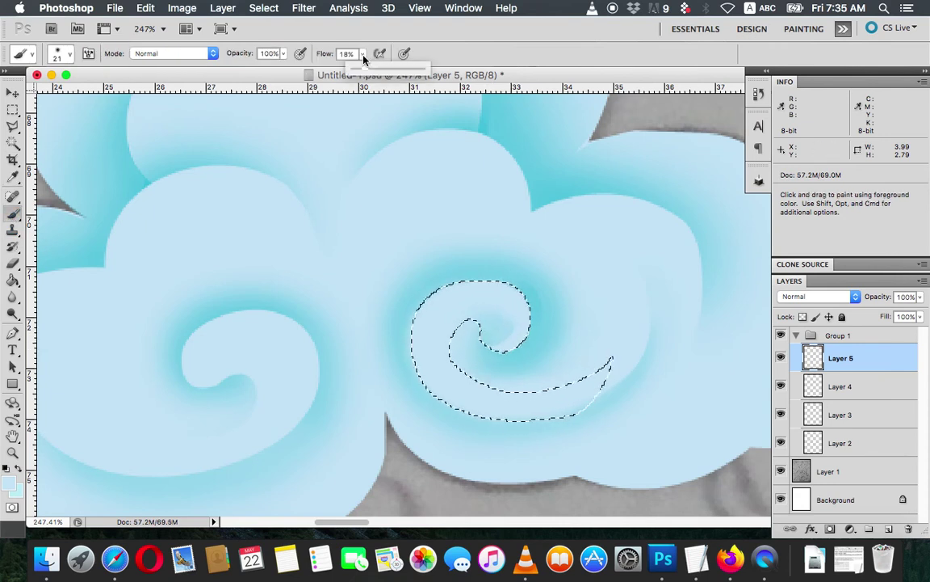
click(389, 72)
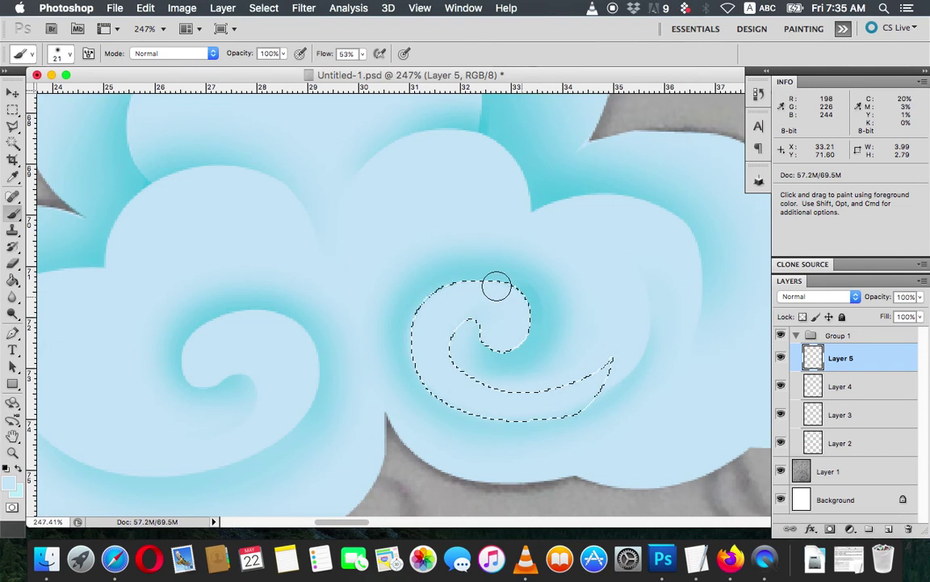
drag(427, 309, 559, 402)
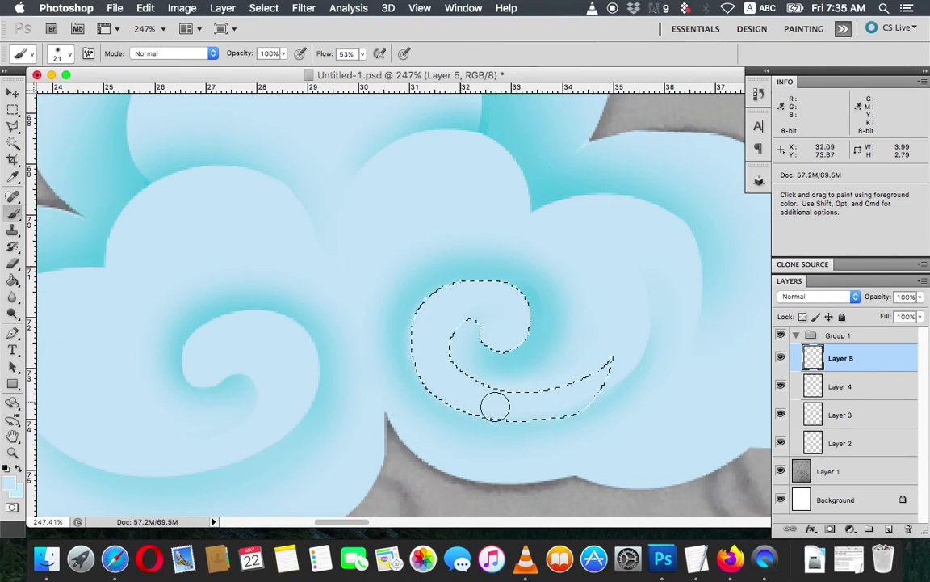
drag(559, 401, 475, 300)
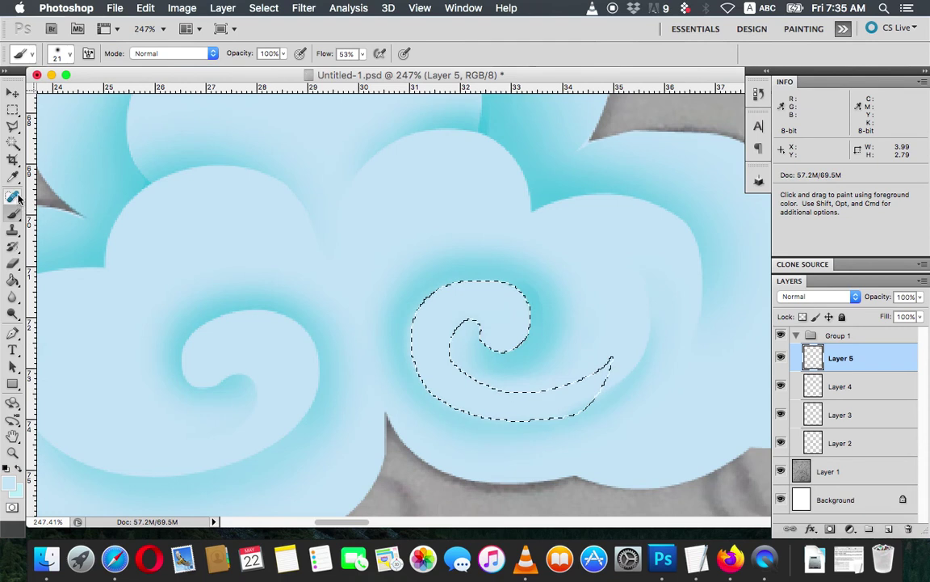
click(8, 487)
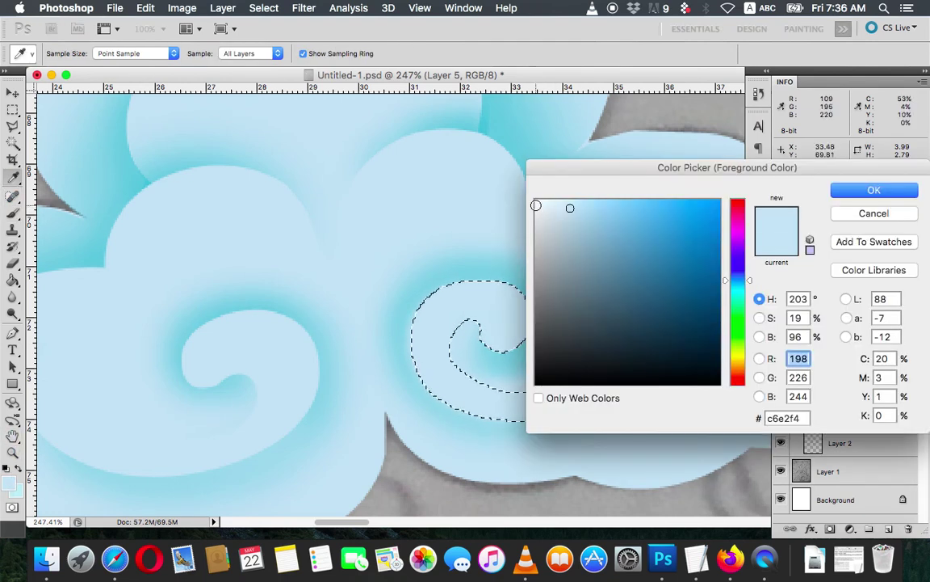
Step: Set the foreground colour to near-white, undoing a too-strong test highlight
click(536, 205)
click(874, 190)
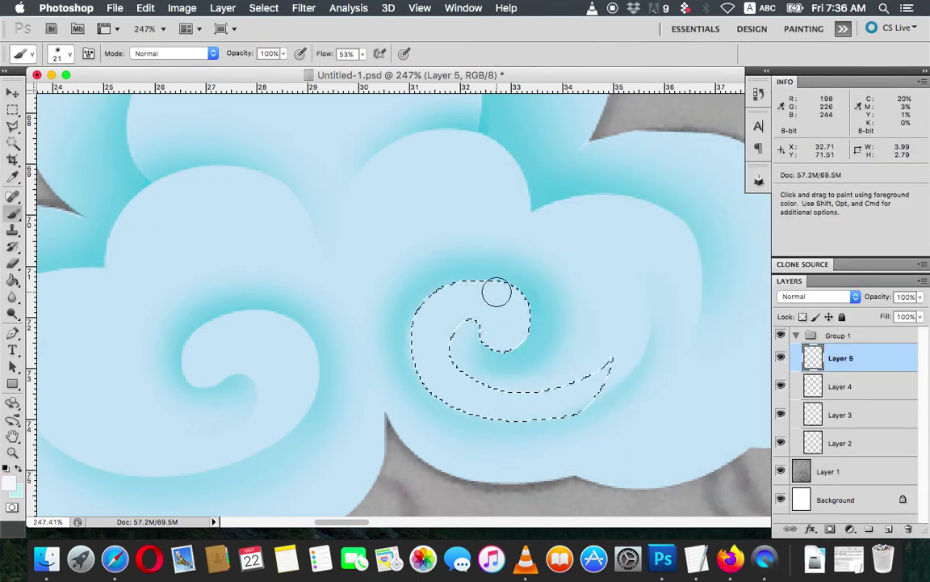
drag(501, 288, 523, 317)
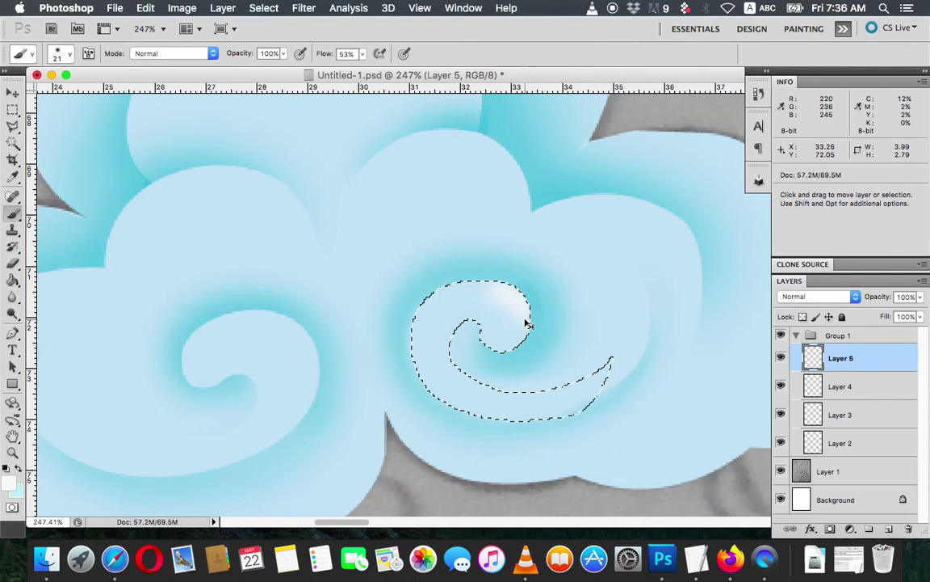
key(ctrl+z)
Step: At 14% flow, brush a faint white highlight along the swirl's upper and left edges, then deselect
click(363, 53)
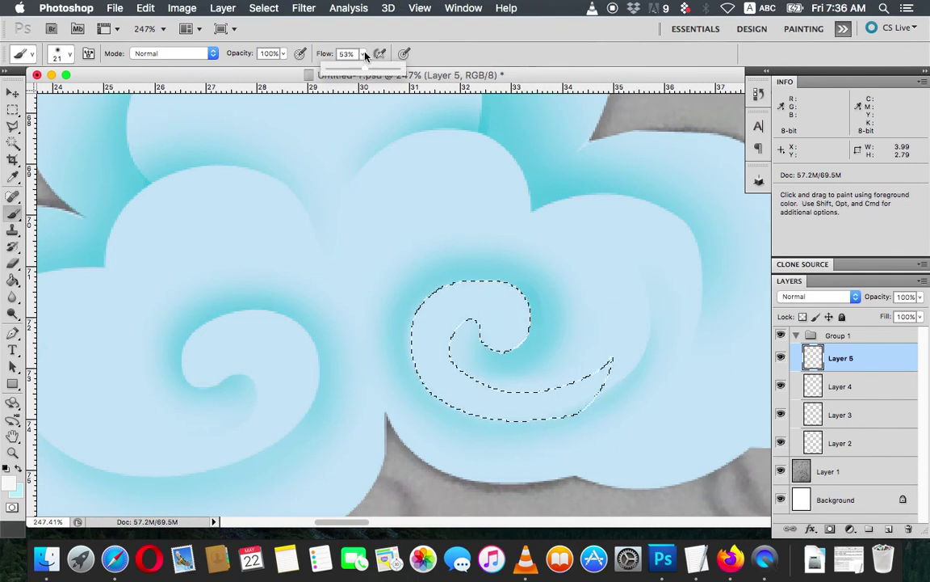
click(337, 70)
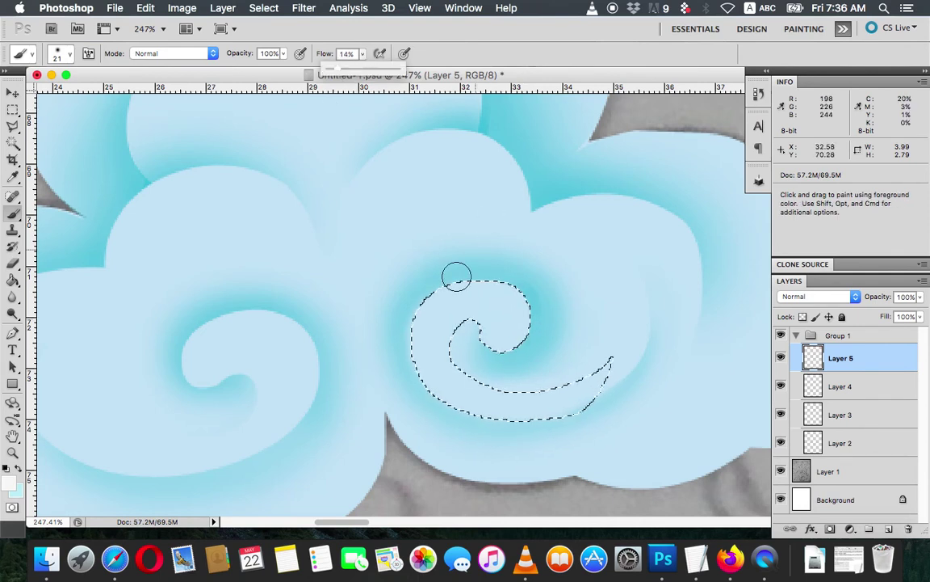
drag(419, 344, 512, 290)
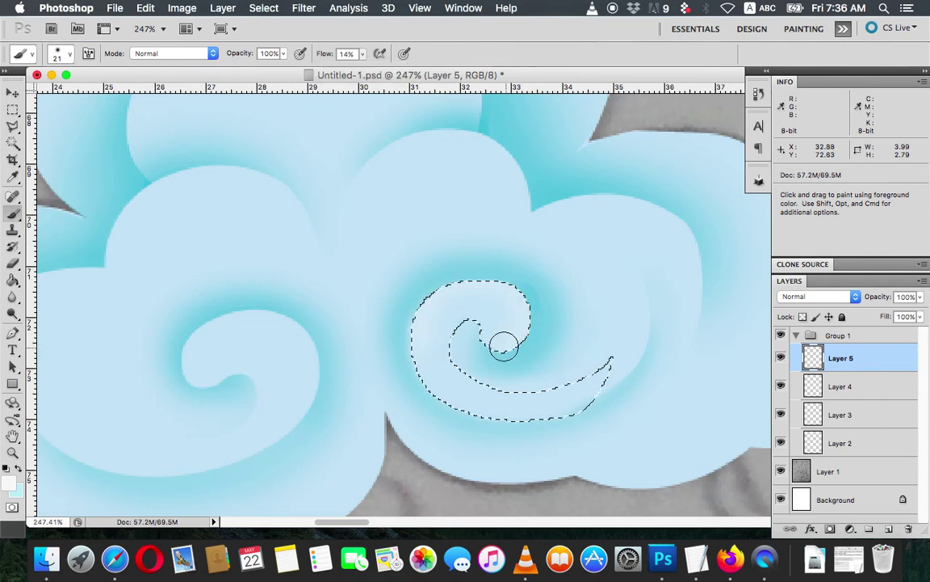
mouse_move(504, 294)
mouse_down()
mouse_move(462, 283)
mouse_move(422, 312)
mouse_move(428, 399)
mouse_move(443, 293)
mouse_move(498, 326)
mouse_move(488, 300)
mouse_move(436, 318)
mouse_move(473, 302)
mouse_move(495, 332)
mouse_move(528, 315)
mouse_move(438, 303)
mouse_move(421, 347)
mouse_move(443, 395)
mouse_move(471, 417)
mouse_move(530, 427)
mouse_up()
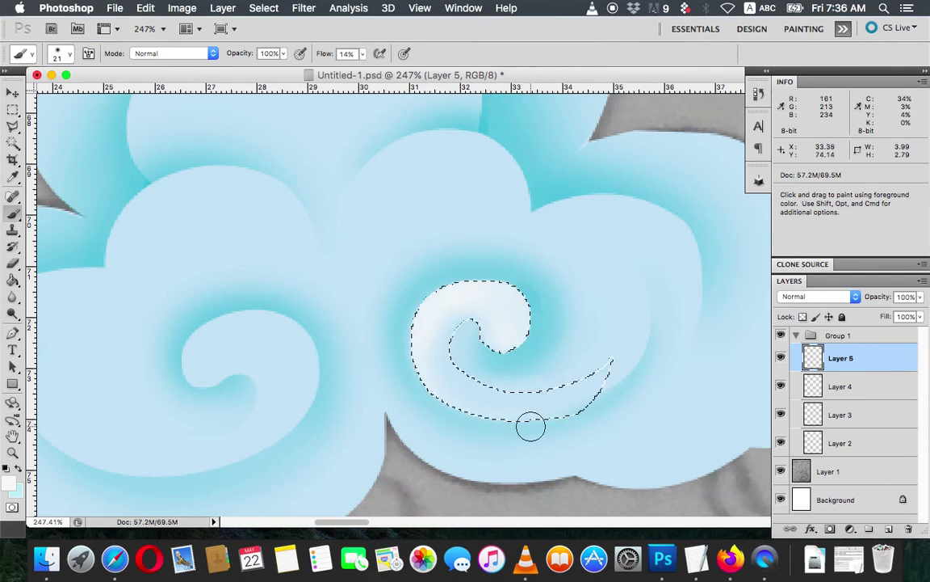
key(super+d)
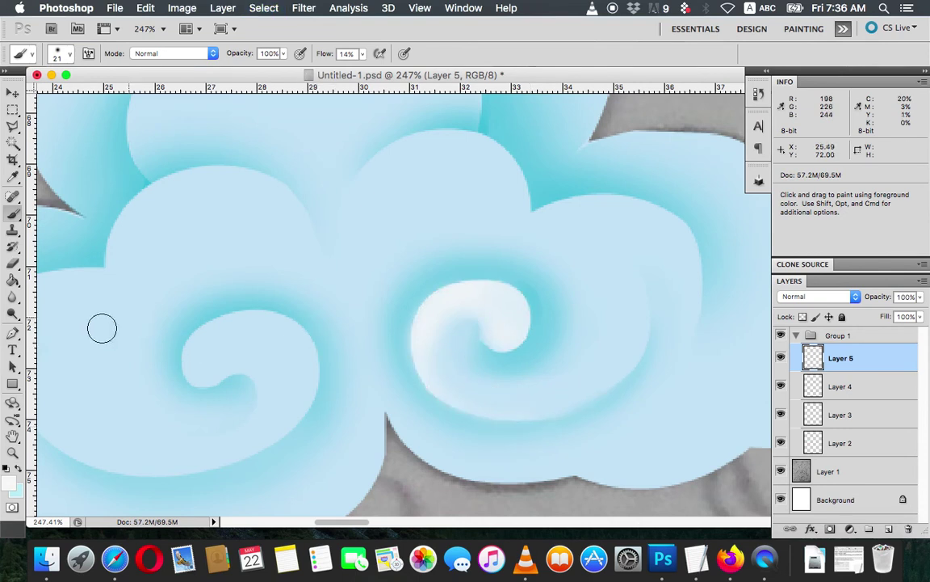
click(12, 332)
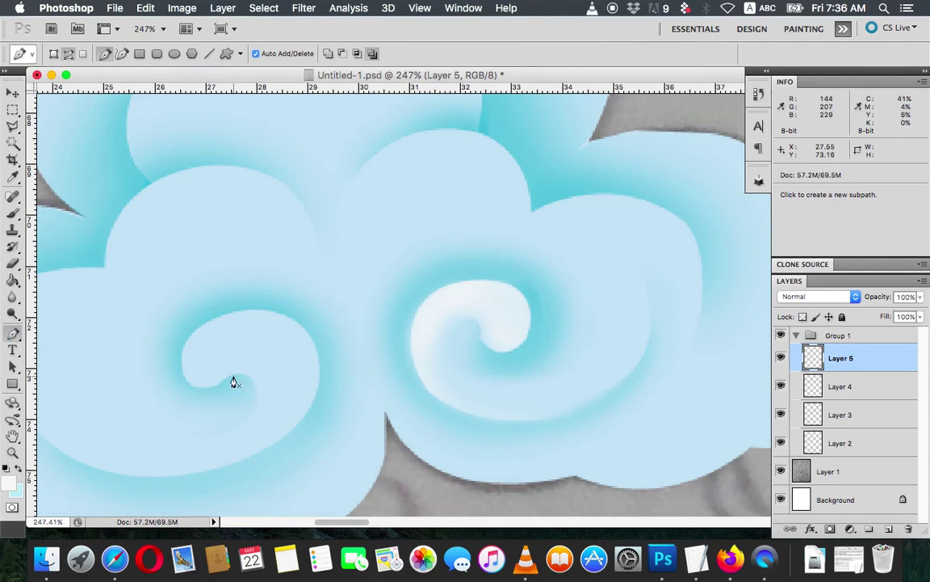
Step: Start a curved Pen path down the left swirl's edge and around its bottom curl
scroll(234, 382, up, 3)
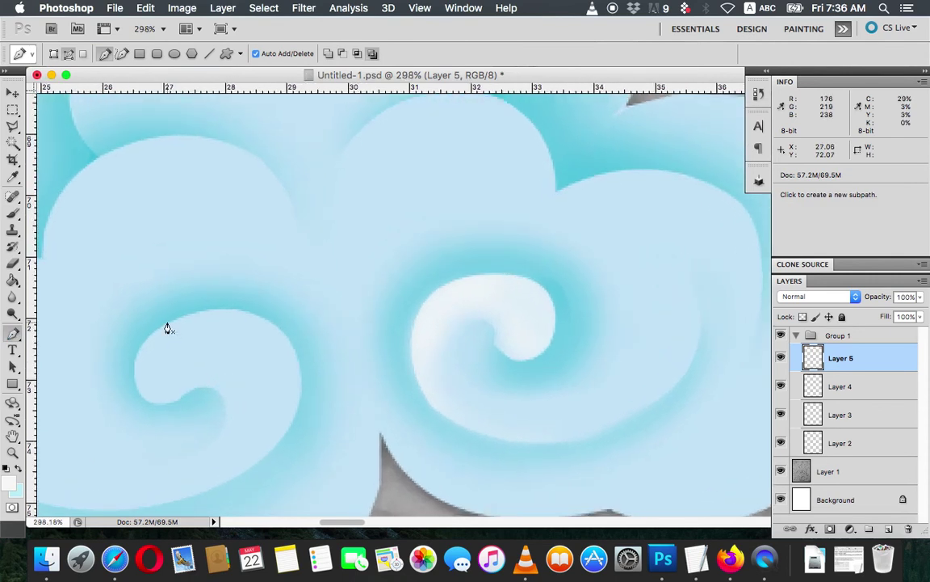
click(167, 323)
drag(134, 367, 136, 398)
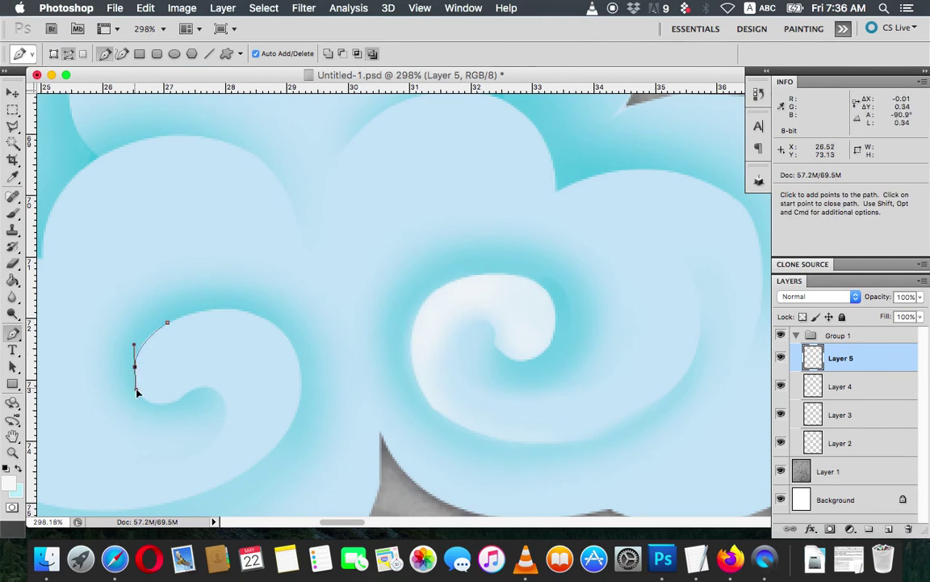
click(171, 404)
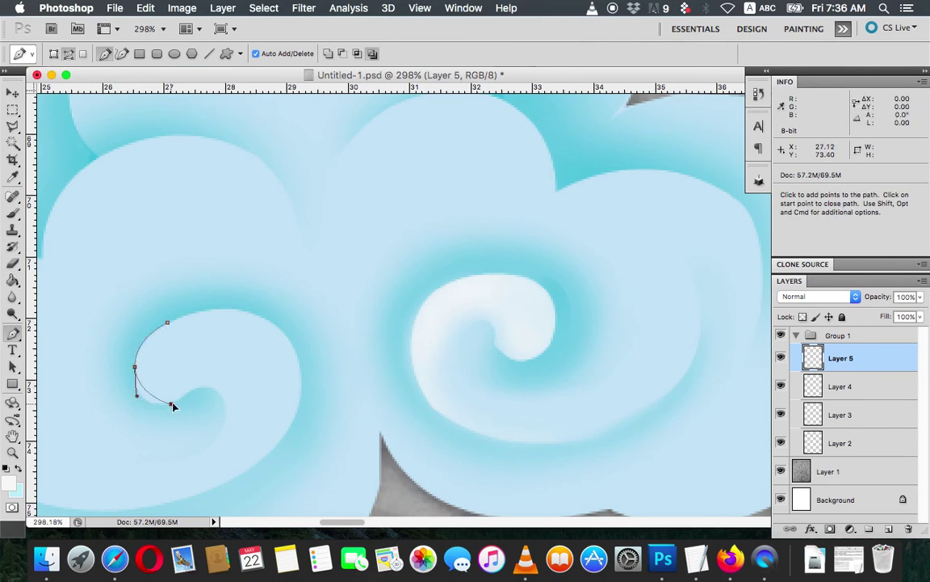
drag(184, 406, 197, 404)
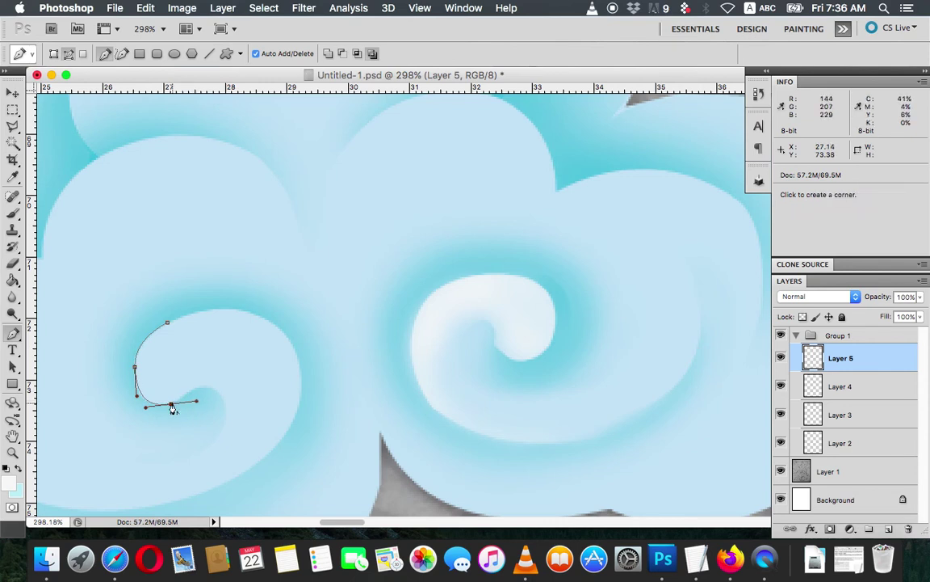
click(171, 405)
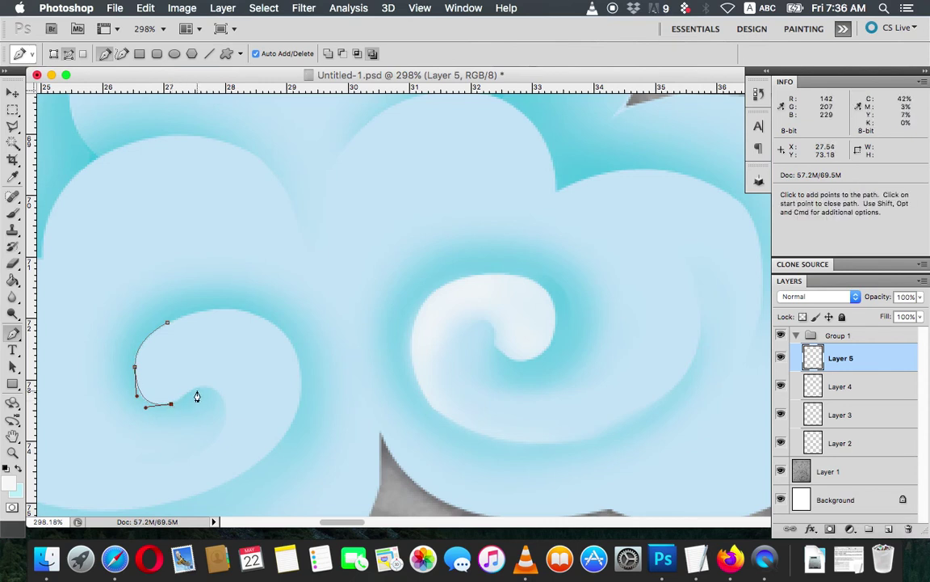
drag(187, 394, 229, 415)
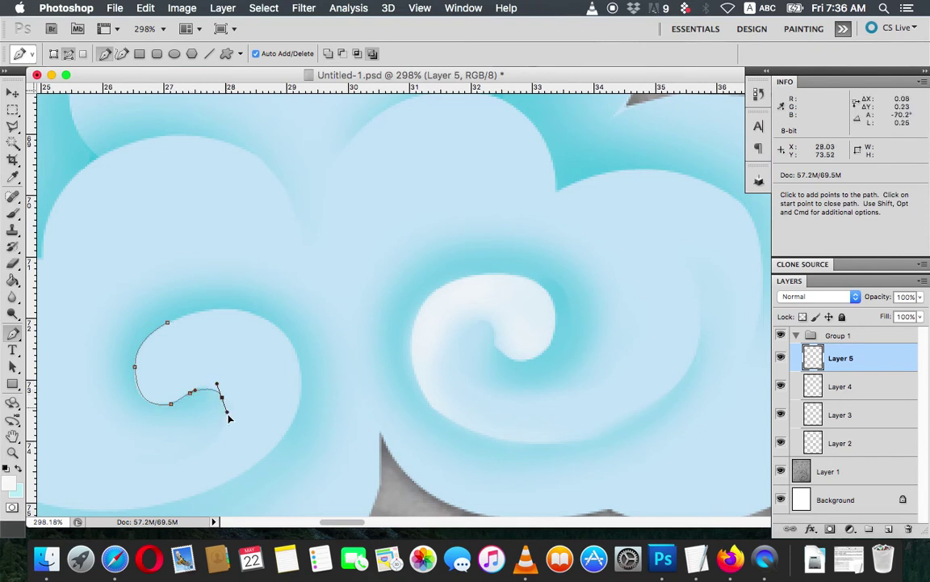
drag(197, 451, 175, 463)
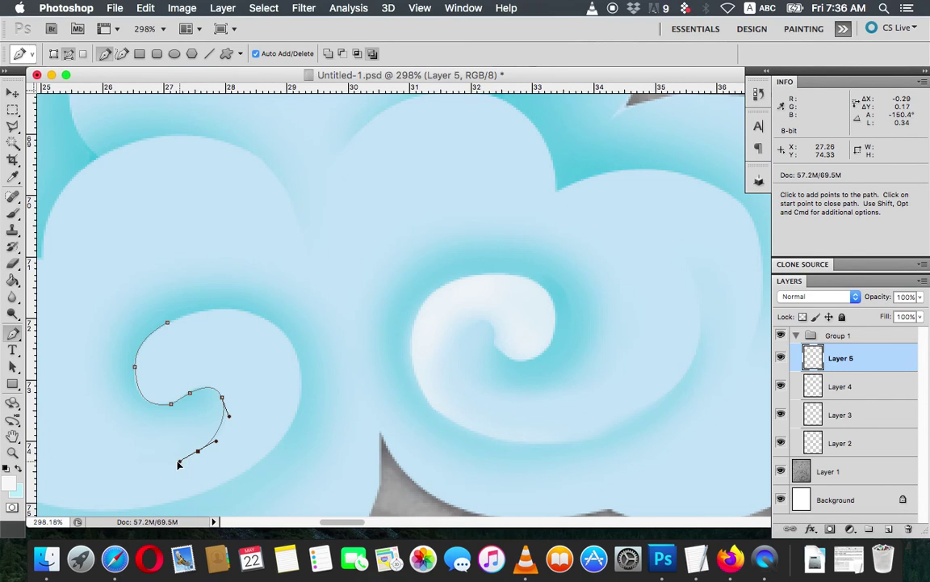
Step: Continue the path up the swirl's left side to its outer tip and down the outer edge
scroll(176, 467, down, 2)
scroll(175, 467, down, 5)
scroll(175, 466, left, 6)
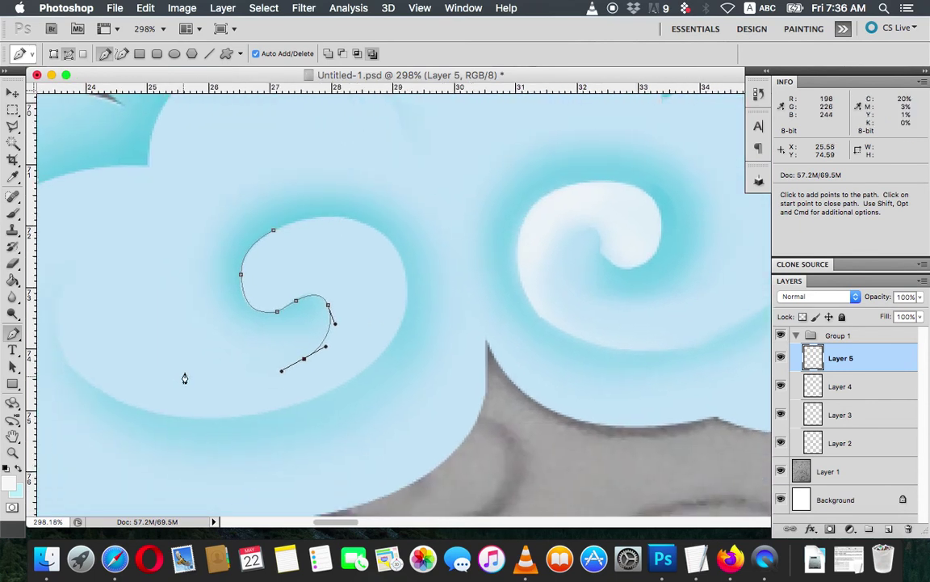
drag(182, 352, 155, 324)
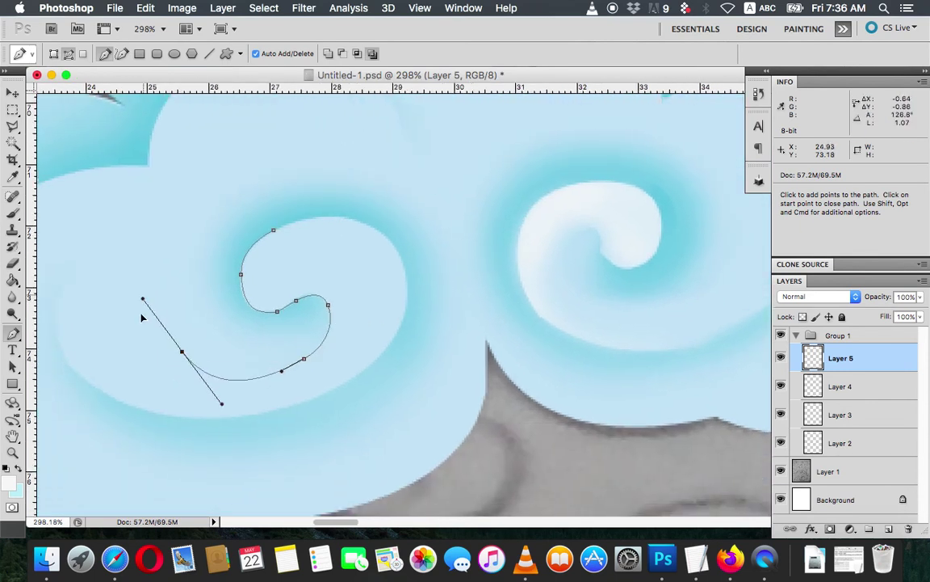
drag(146, 254, 159, 222)
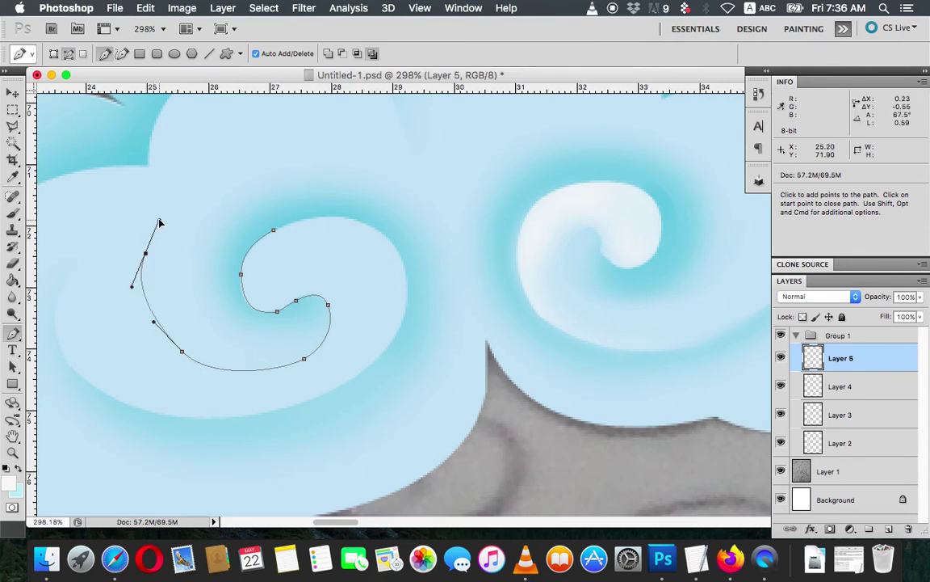
drag(83, 253, 72, 265)
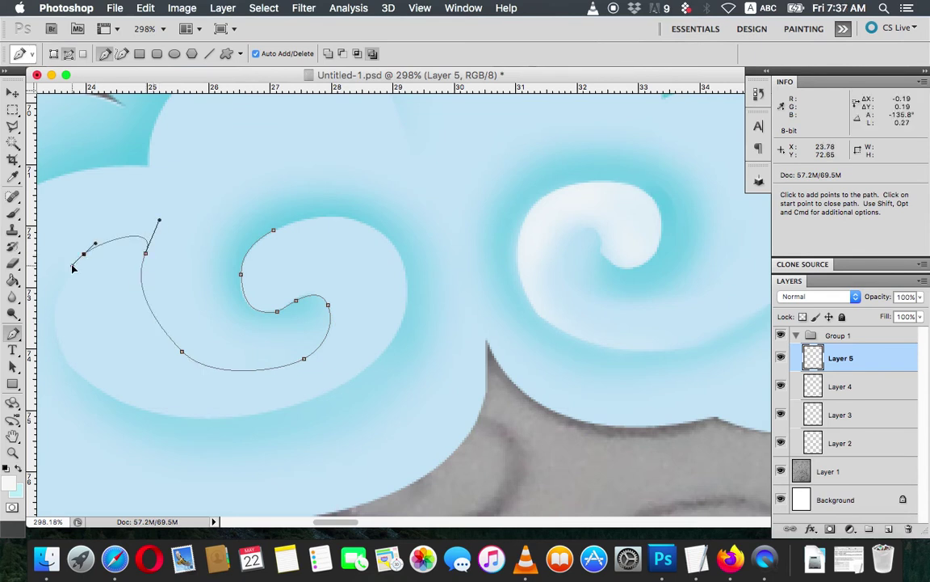
drag(105, 393, 198, 446)
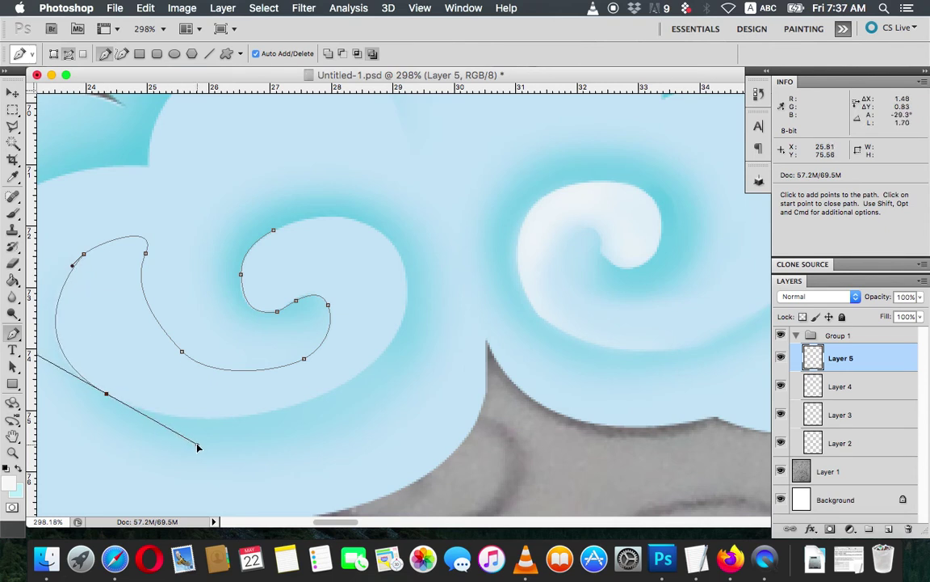
Step: Curve the path along the swirl's bottom, up its right side and over the top back to the start
alt+click(106, 393)
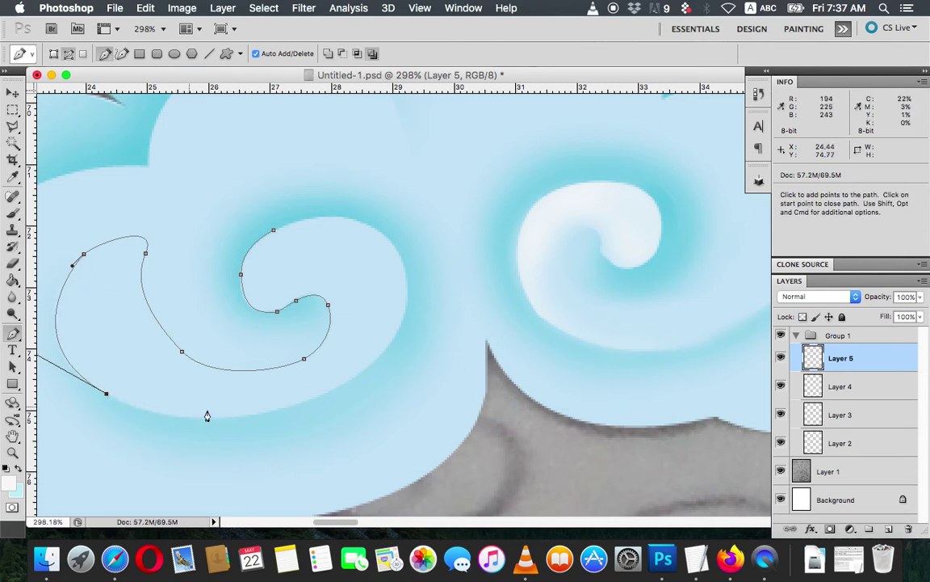
drag(274, 413, 384, 393)
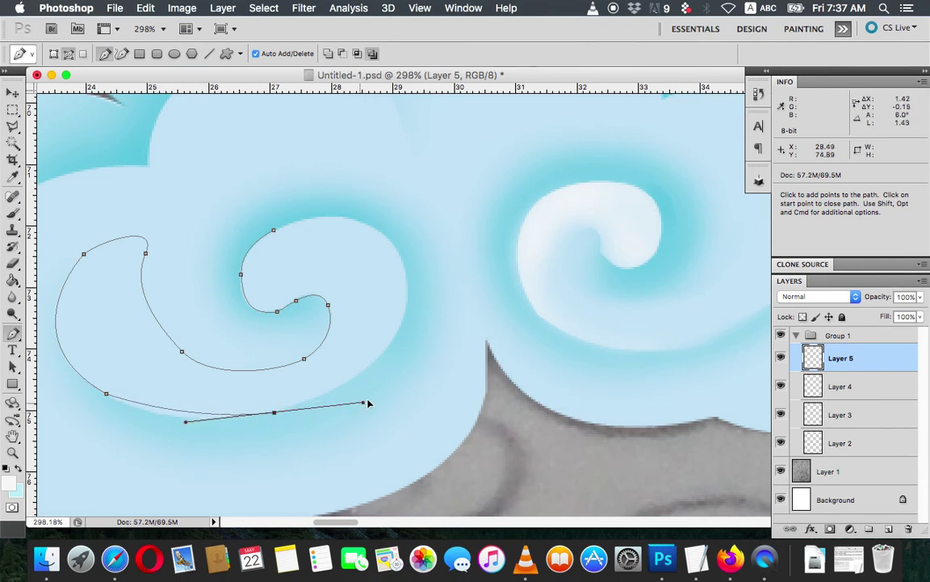
alt+click(274, 413)
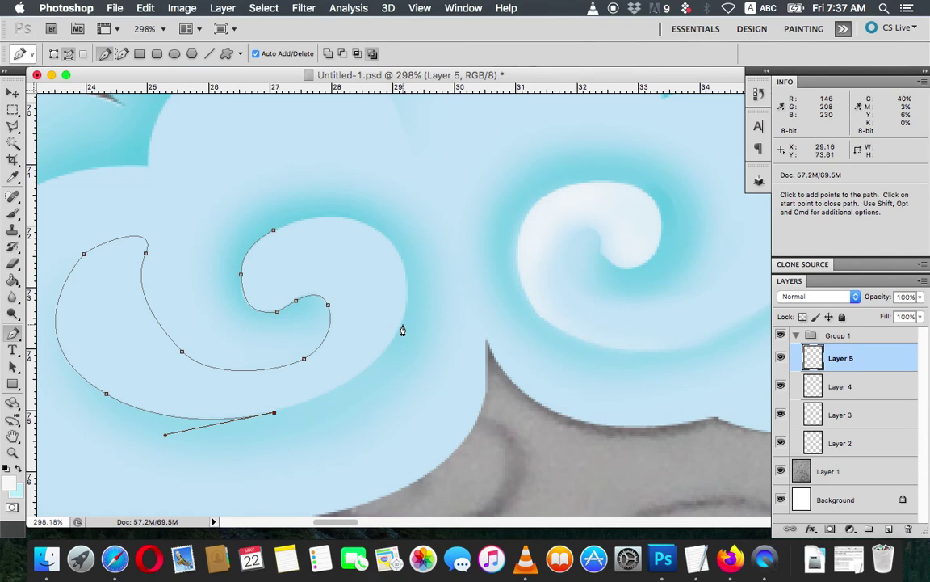
drag(402, 324, 432, 263)
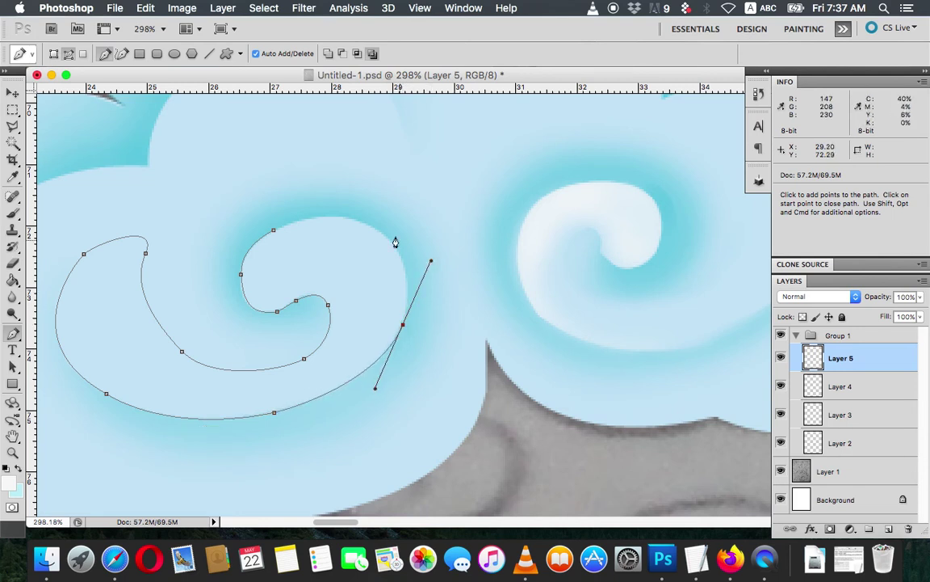
drag(358, 220, 350, 223)
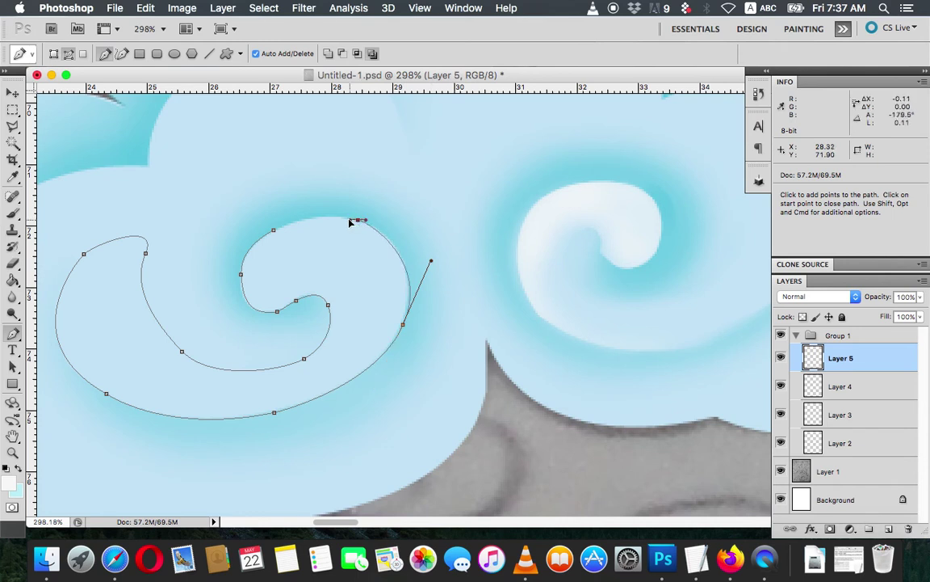
mouse_move(273, 229)
mouse_down()
mouse_move(240, 246)
mouse_move(239, 258)
mouse_up()
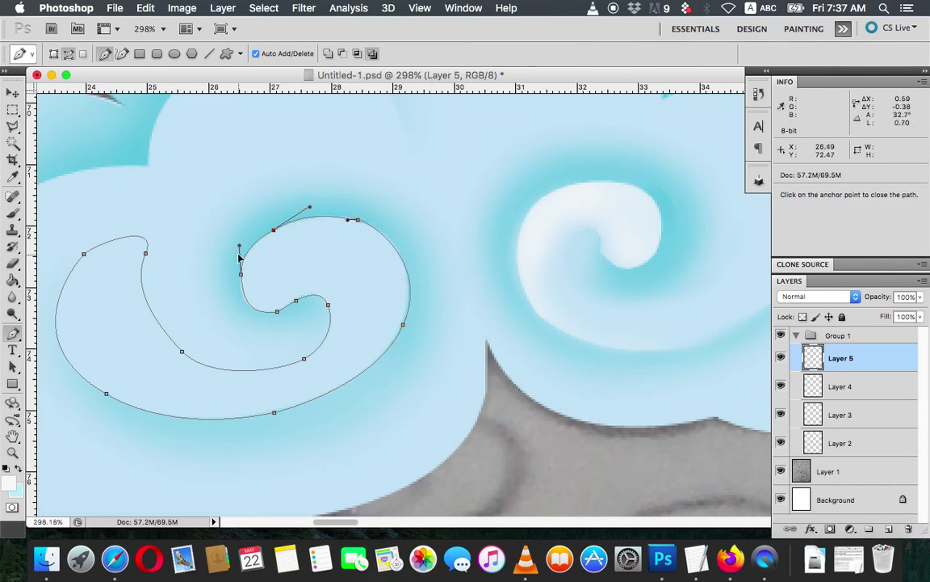
right_click(268, 234)
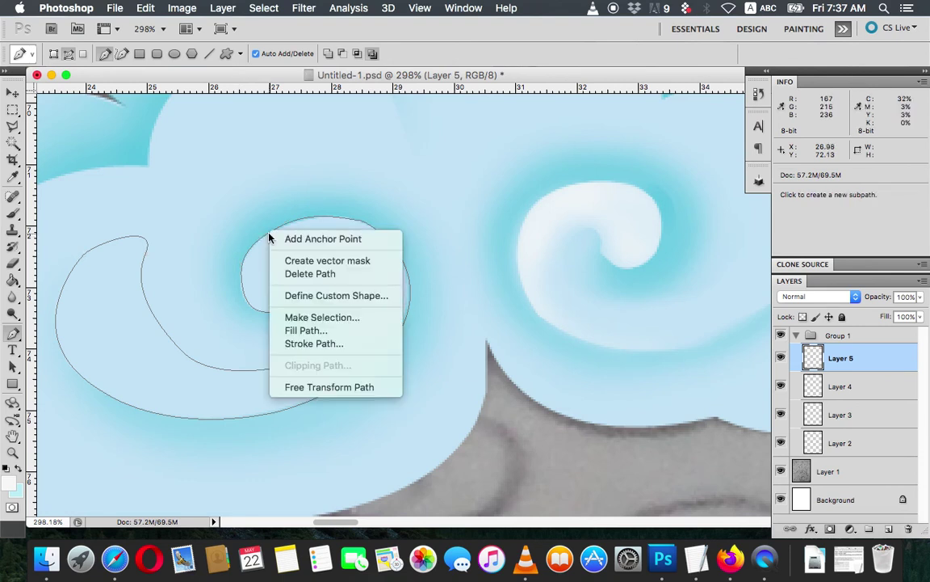
Step: Convert the left swirl path into a 0-feather selection and brush soft white across its upper part
click(319, 318)
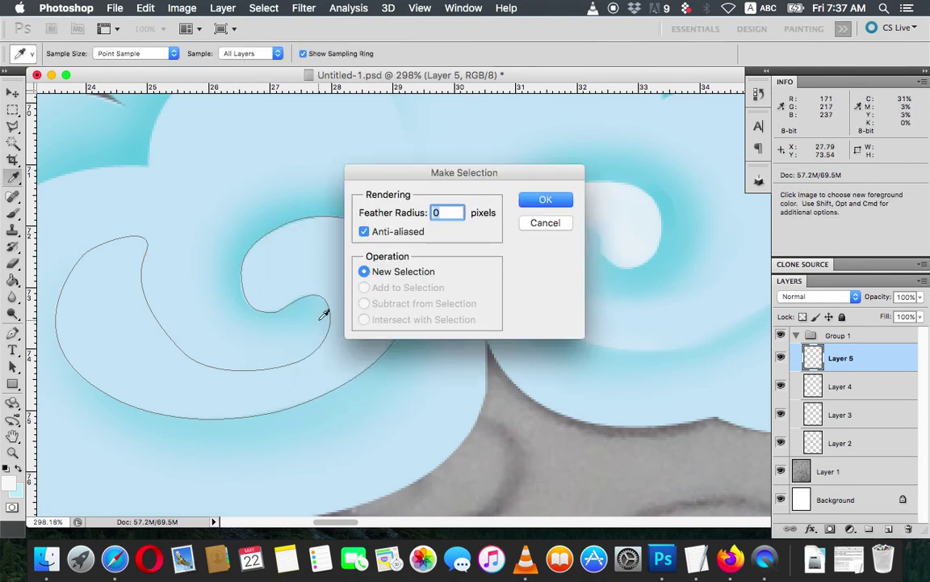
key(Return)
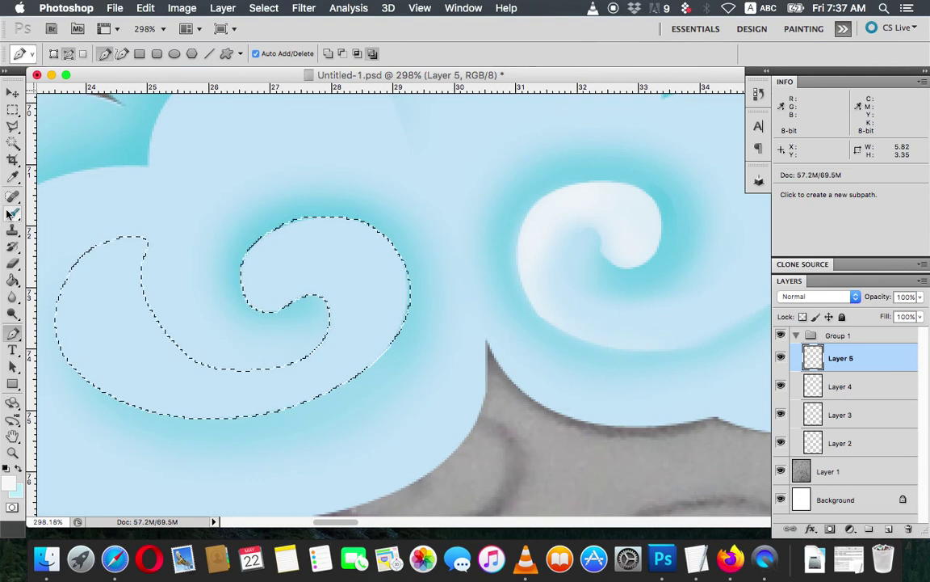
click(12, 212)
drag(297, 236, 285, 236)
mouse_move(266, 287)
mouse_down()
mouse_move(256, 258)
mouse_move(291, 278)
mouse_move(257, 272)
mouse_move(302, 231)
mouse_move(317, 291)
mouse_move(339, 251)
mouse_move(307, 272)
mouse_move(251, 260)
mouse_move(287, 228)
mouse_move(391, 245)
mouse_up()
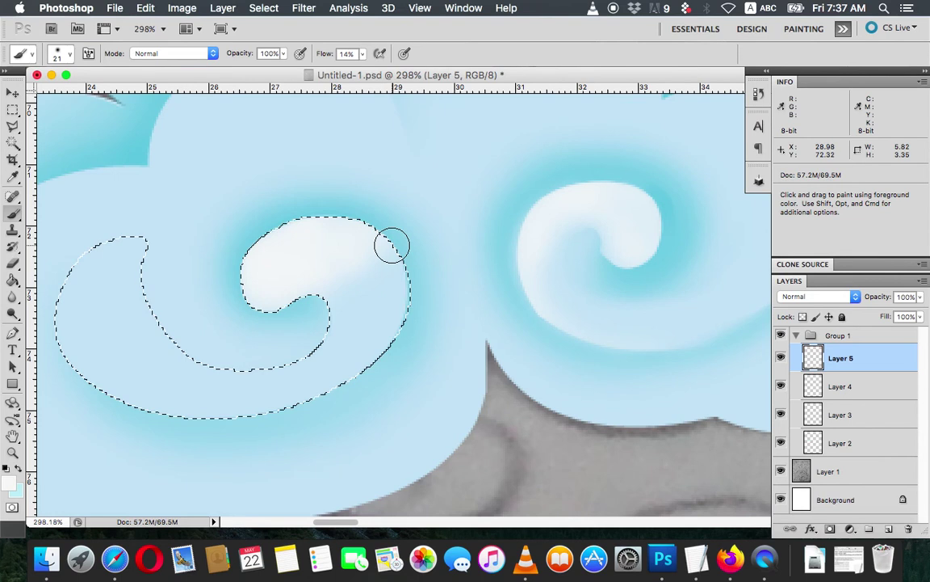
Step: Undo the white strokes, enlarge the brush to 86 px, repaint the swirl near-white, and deselect
key(super+z)
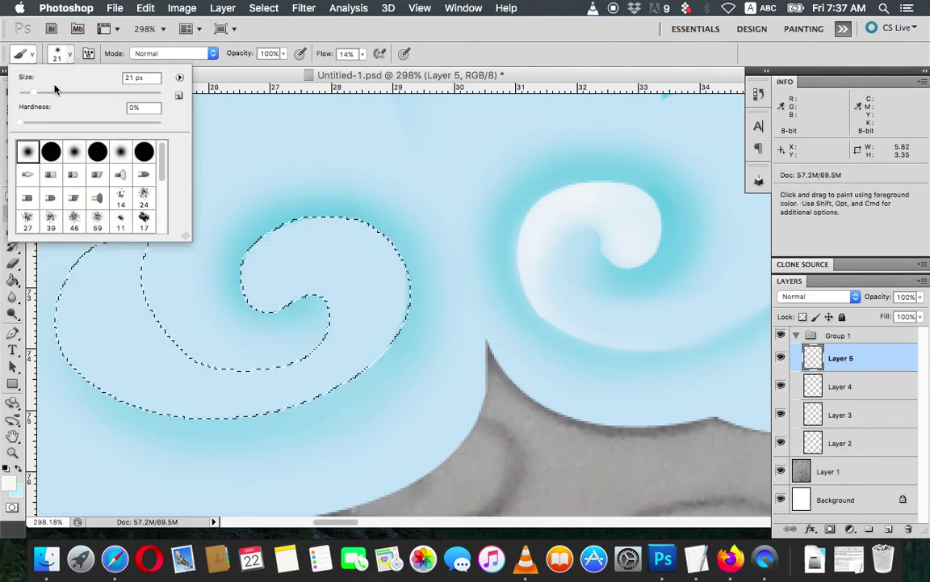
click(35, 94)
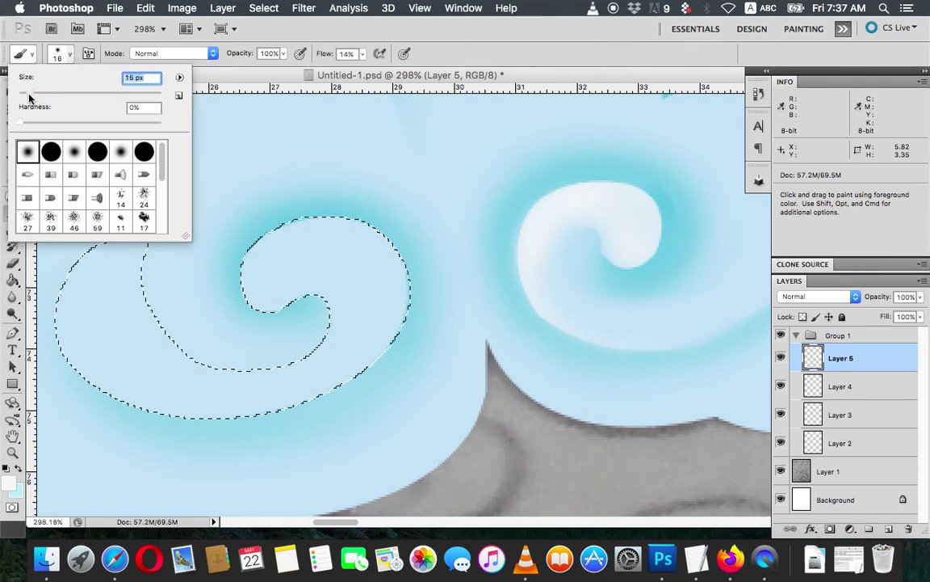
click(363, 54)
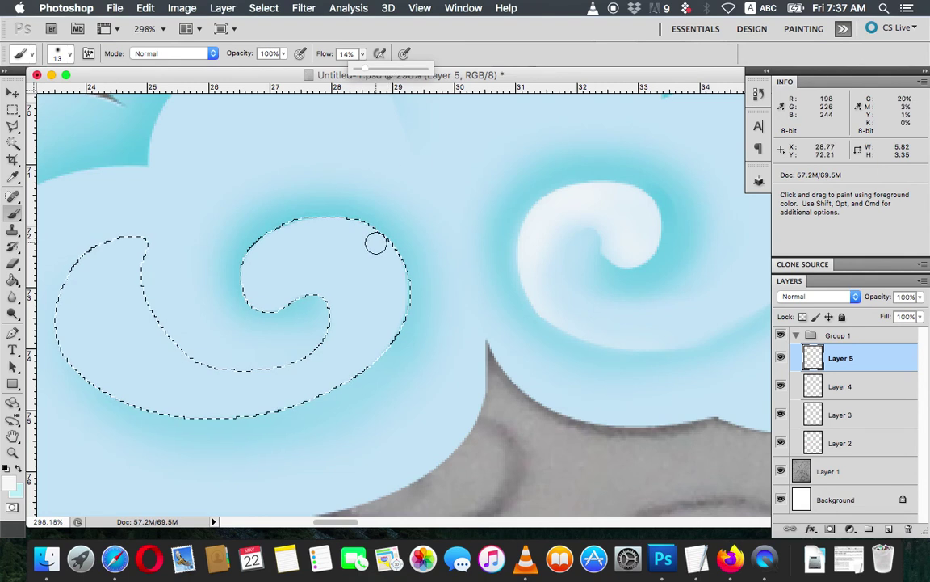
click(66, 56)
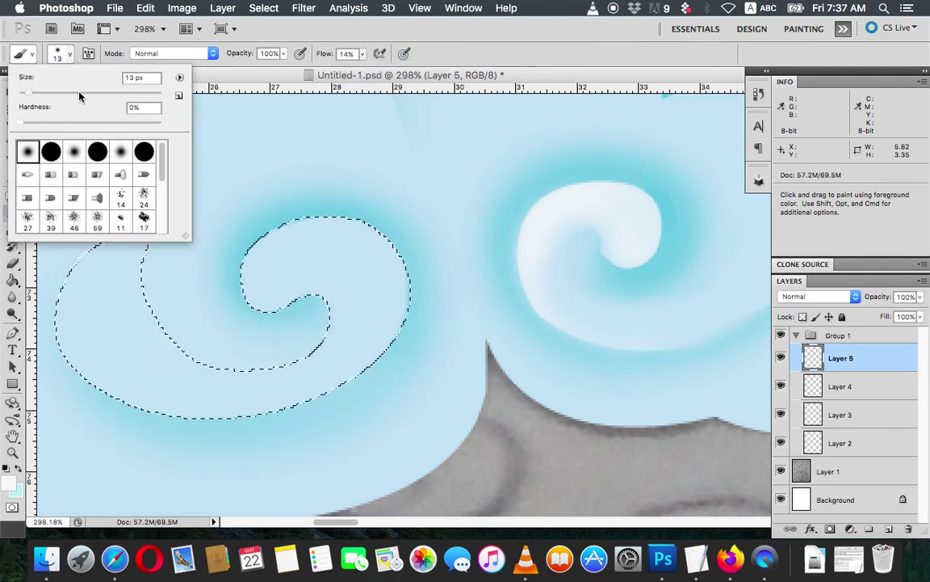
click(78, 93)
key(Return)
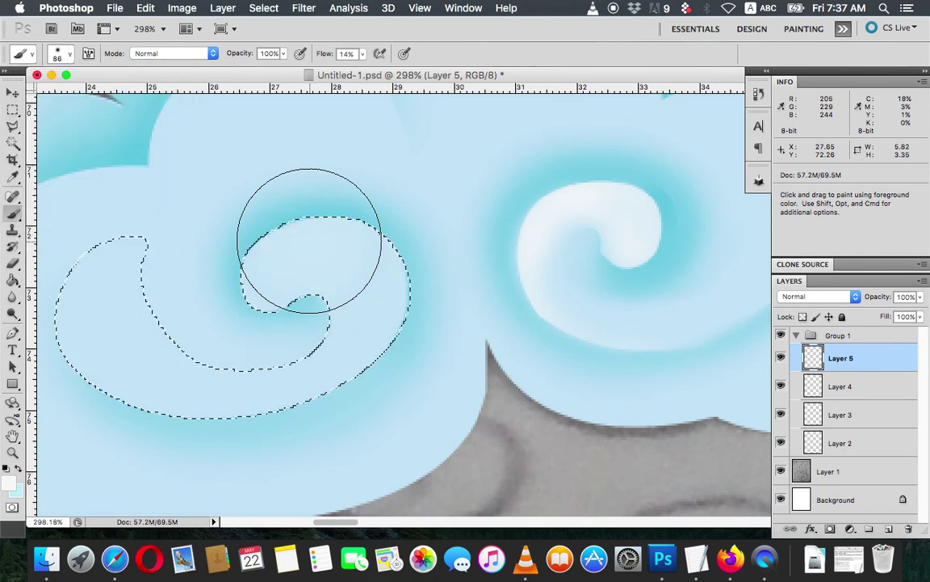
mouse_move(290, 261)
mouse_down()
mouse_move(312, 276)
mouse_move(283, 272)
mouse_move(322, 262)
mouse_move(389, 290)
mouse_move(386, 239)
mouse_move(380, 343)
mouse_move(335, 404)
mouse_move(307, 422)
mouse_move(390, 353)
mouse_move(352, 390)
mouse_move(189, 425)
mouse_move(280, 395)
mouse_move(414, 264)
mouse_move(278, 266)
mouse_move(403, 282)
mouse_move(338, 411)
mouse_up()
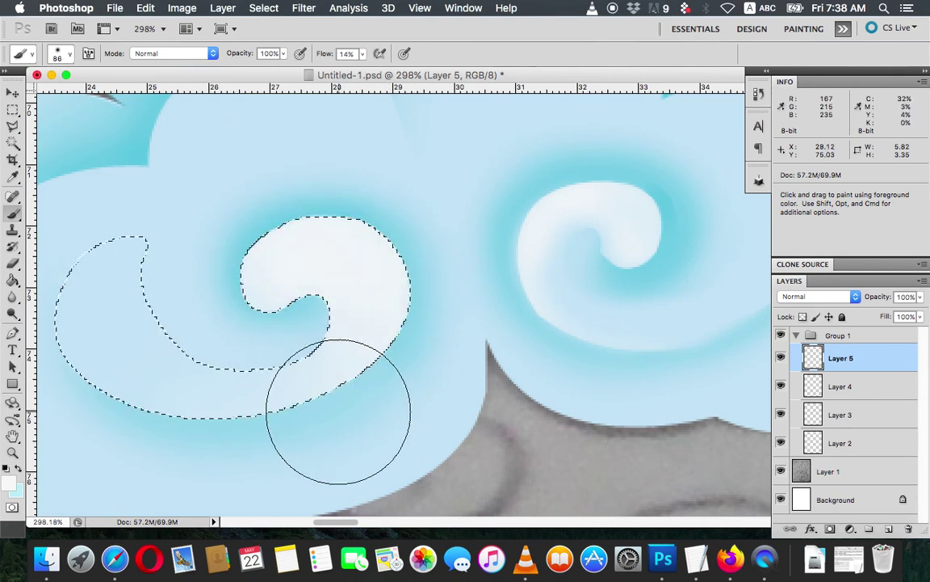
key(super+d)
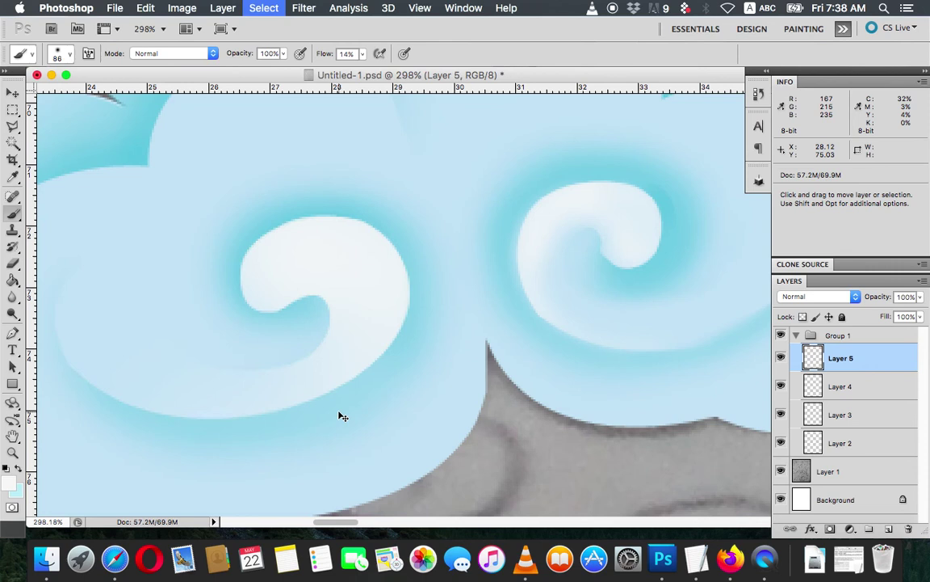
Step: Zoom out to view both swirls, choose the Pen tool, and zoom into the right swirl
scroll(339, 411, down, 1)
scroll(339, 411, down, 1)
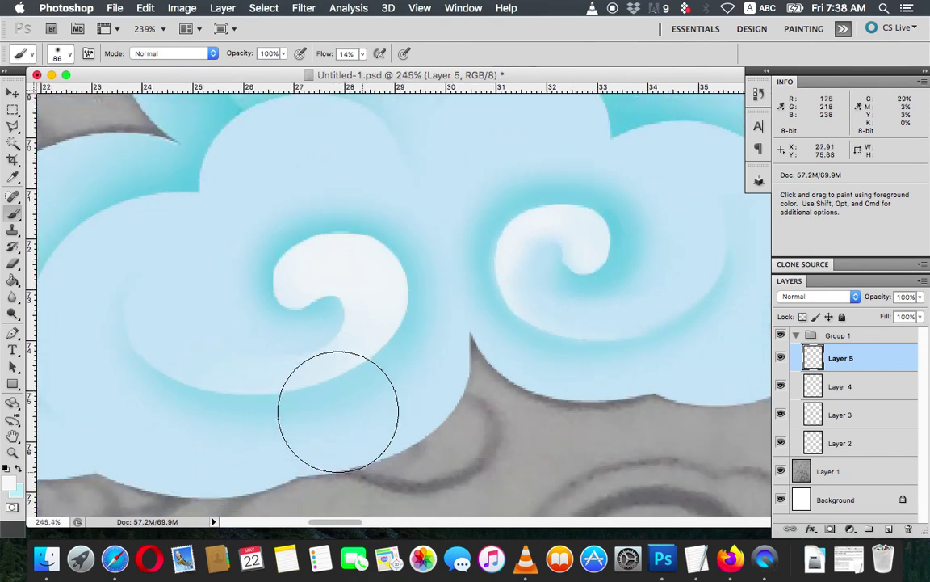
scroll(339, 411, down, 1)
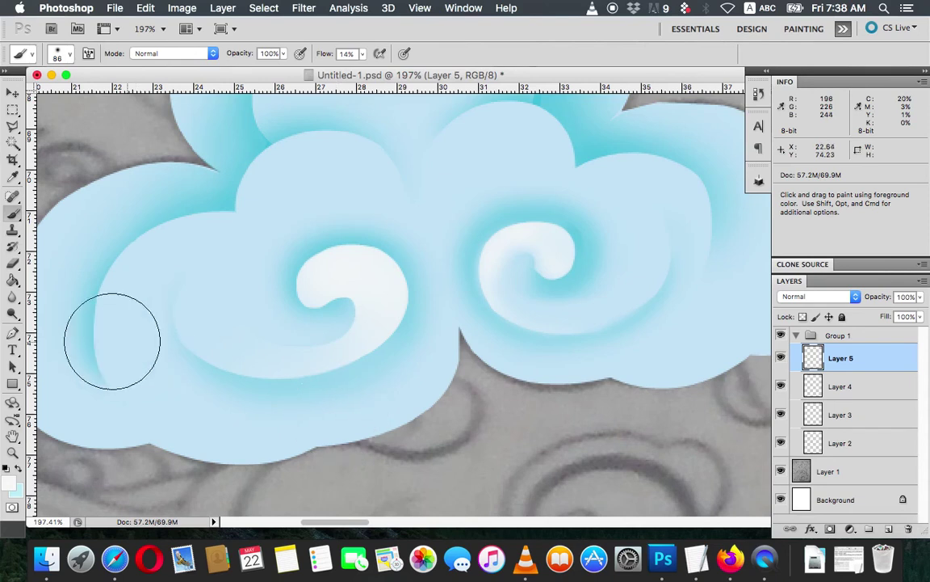
click(11, 335)
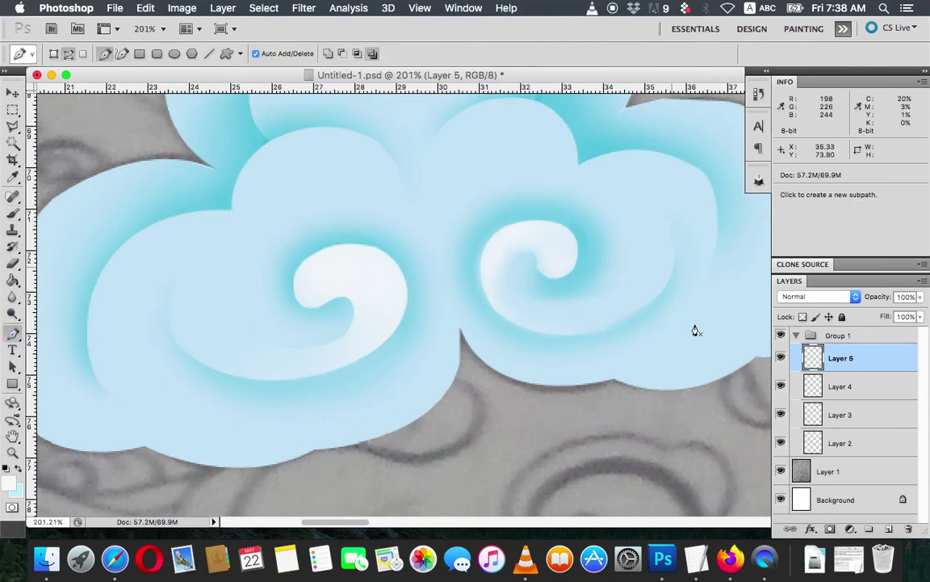
scroll(696, 330, up, 2)
scroll(696, 329, right, 1)
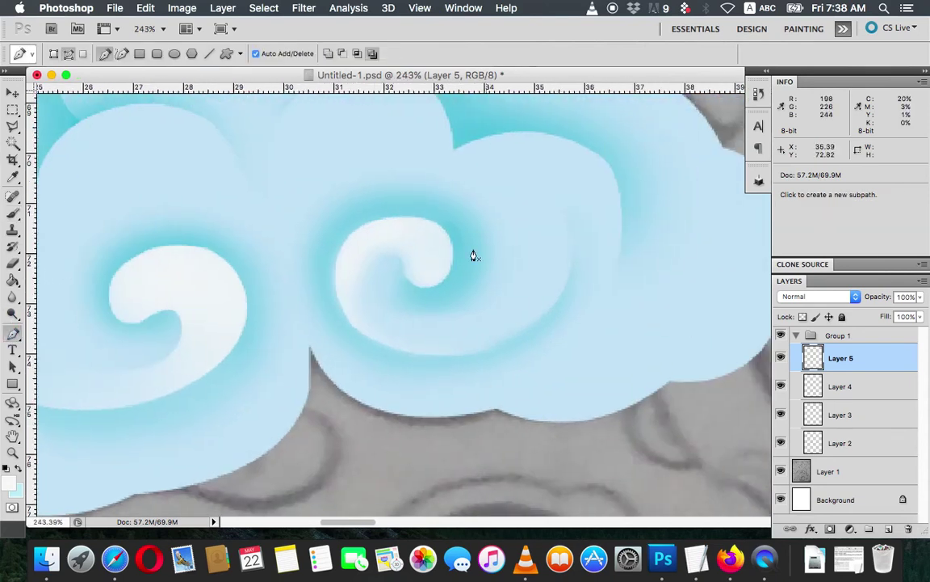
Step: Trace the right swirl's outer edge with curved anchors: top left, bottom, right side and top
click(414, 218)
drag(345, 241, 327, 268)
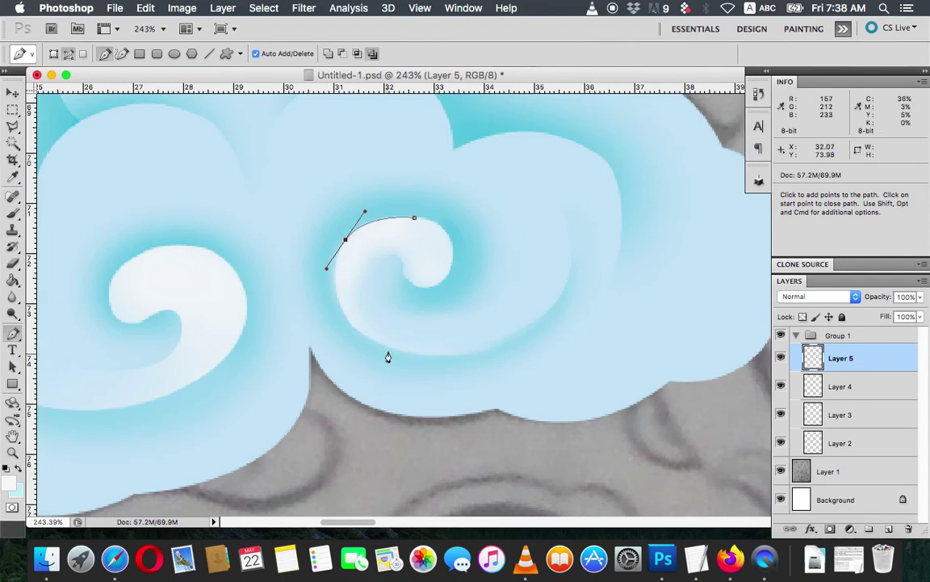
drag(397, 350, 462, 370)
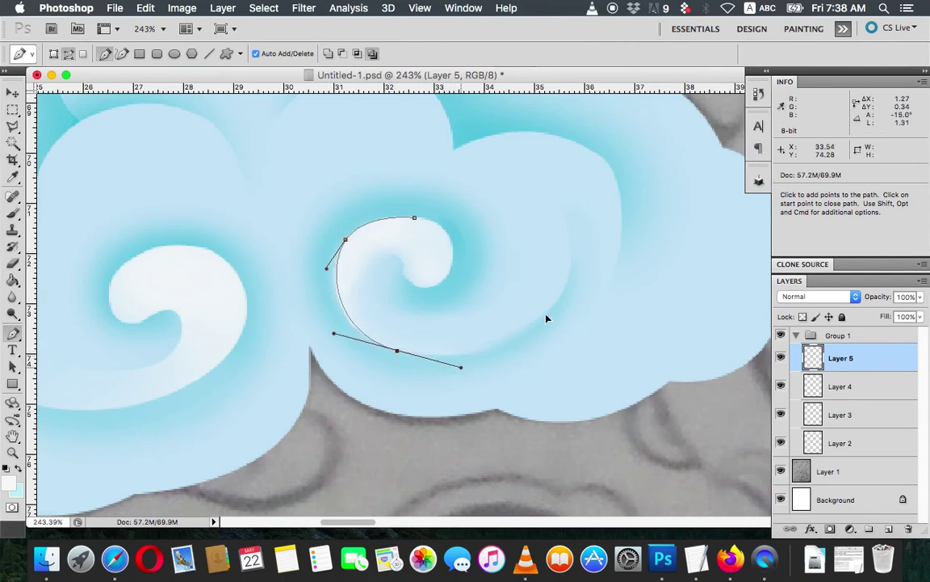
drag(534, 332, 576, 276)
drag(563, 213, 555, 194)
click(540, 188)
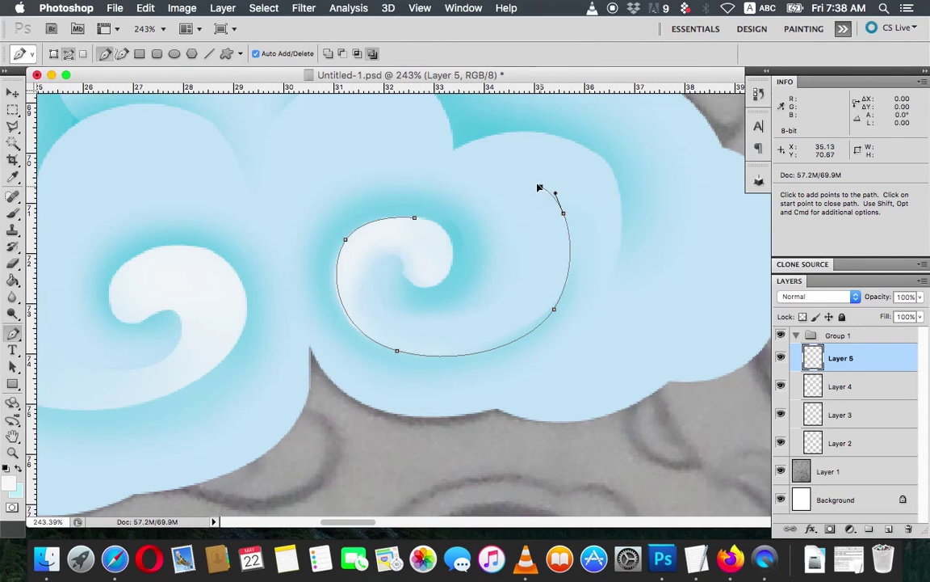
click(477, 172)
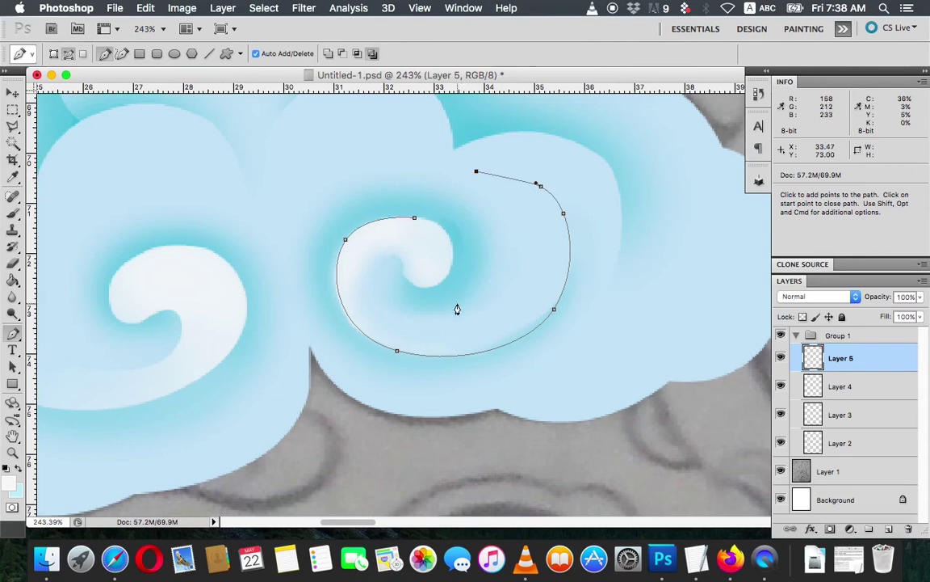
Step: Bring the outline into the swirl's inner curl around its tip and close it at the start point
mouse_move(473, 309)
mouse_down()
mouse_move(408, 331)
mouse_move(407, 342)
mouse_up()
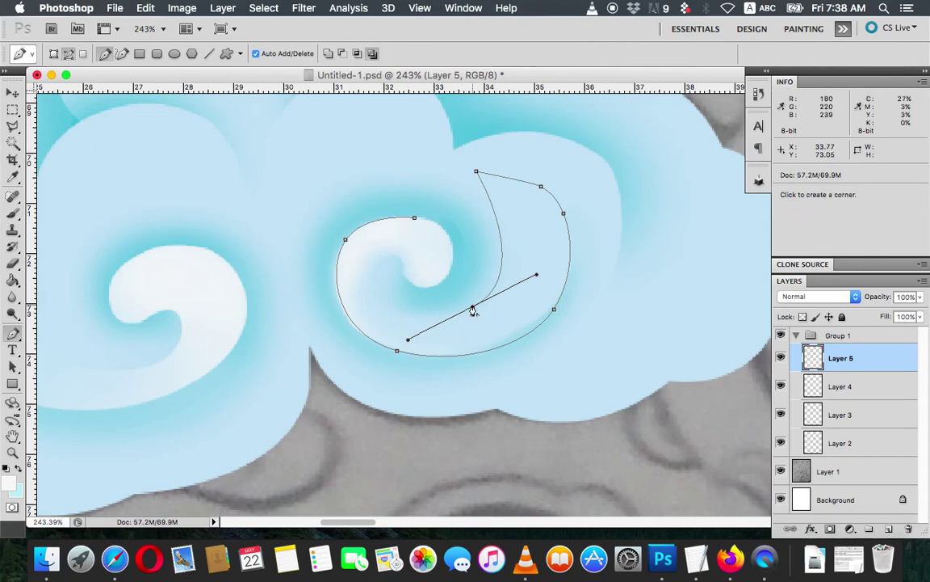
drag(387, 296, 352, 269)
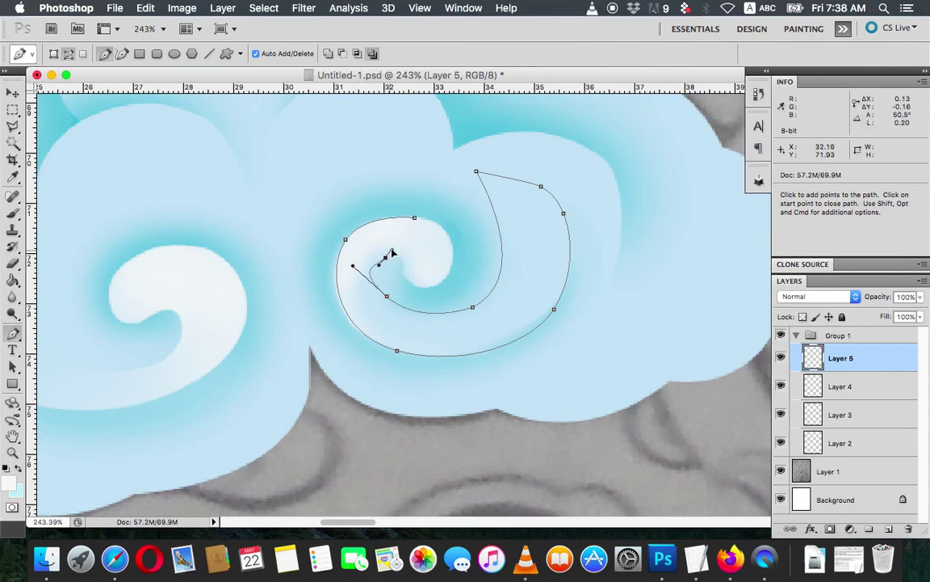
drag(391, 252, 392, 255)
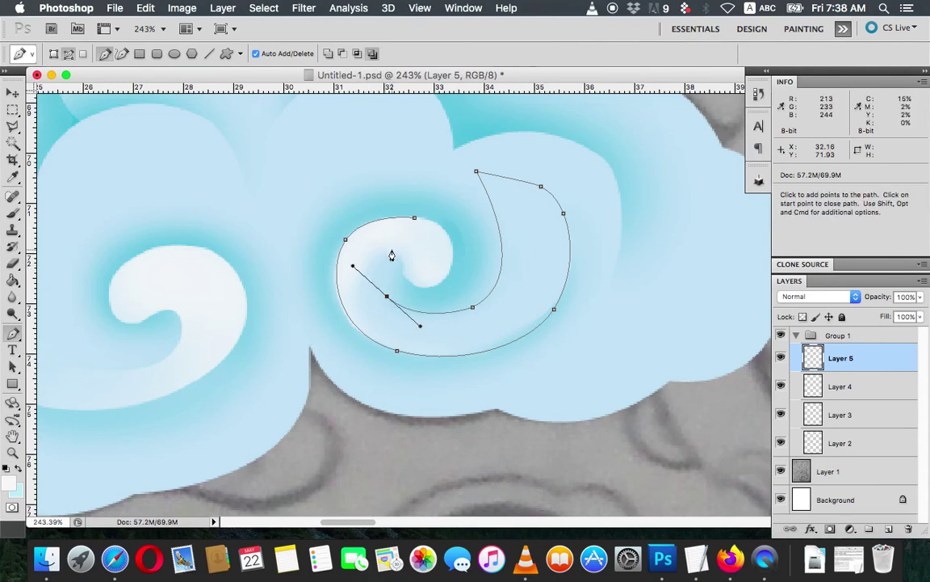
click(386, 297)
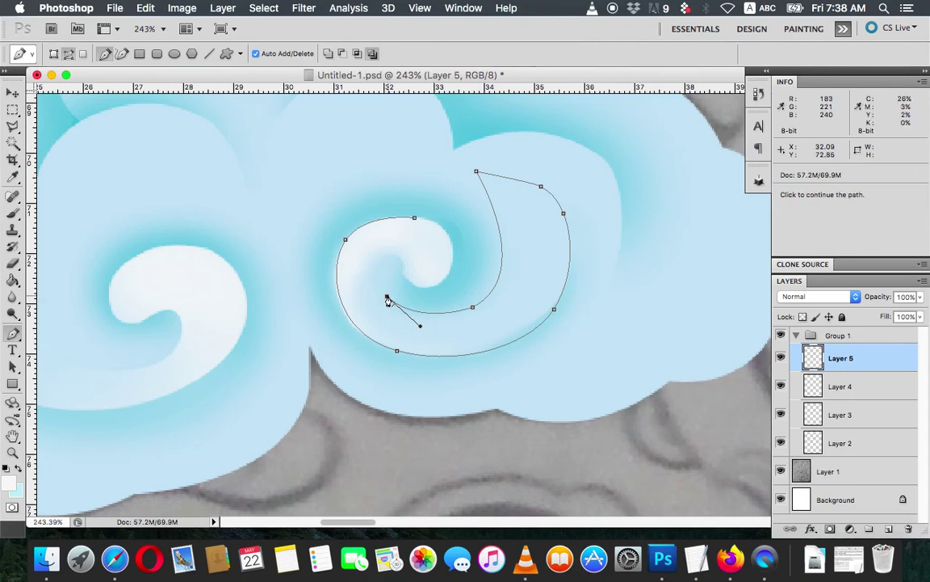
drag(380, 259, 386, 255)
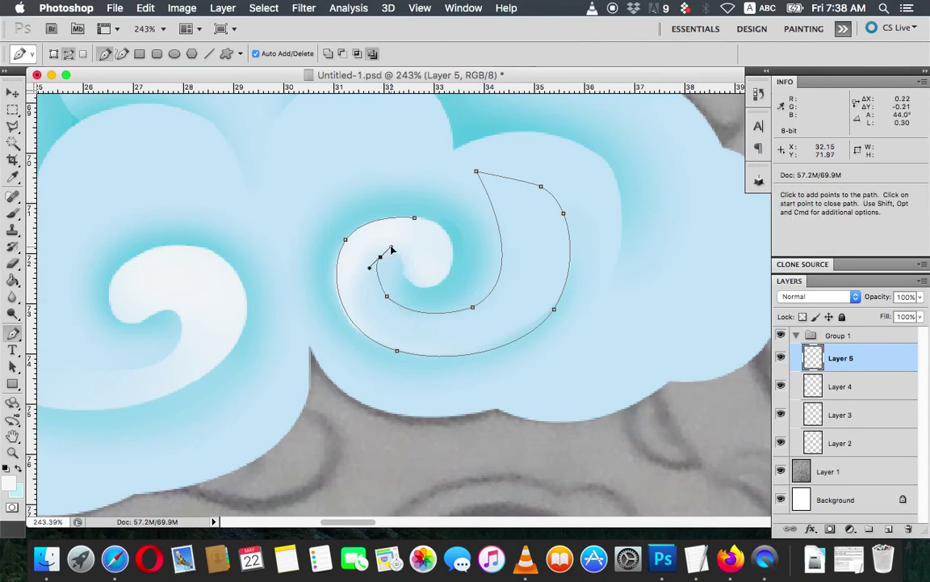
mouse_move(394, 247)
mouse_down()
mouse_move(404, 273)
mouse_move(433, 292)
mouse_up()
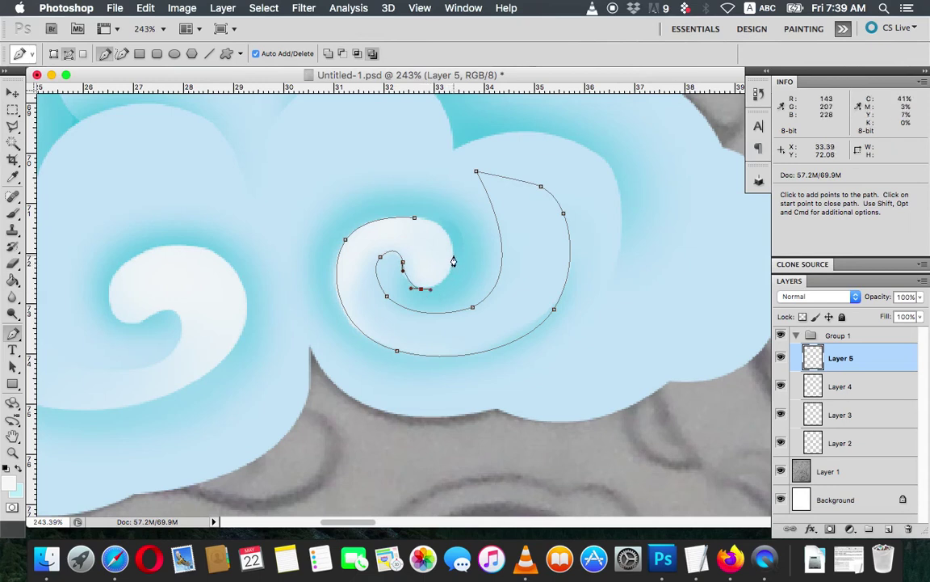
drag(453, 257, 454, 244)
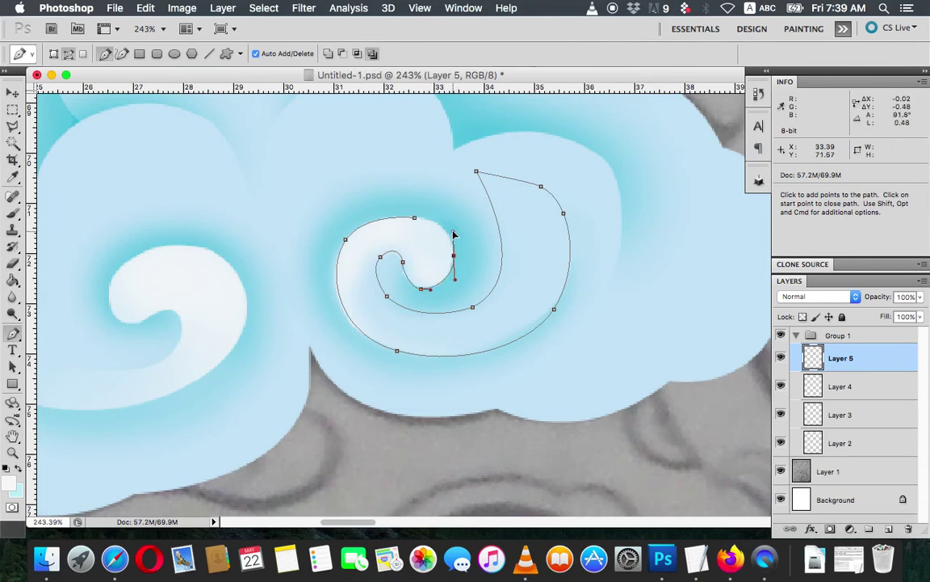
drag(414, 218, 390, 220)
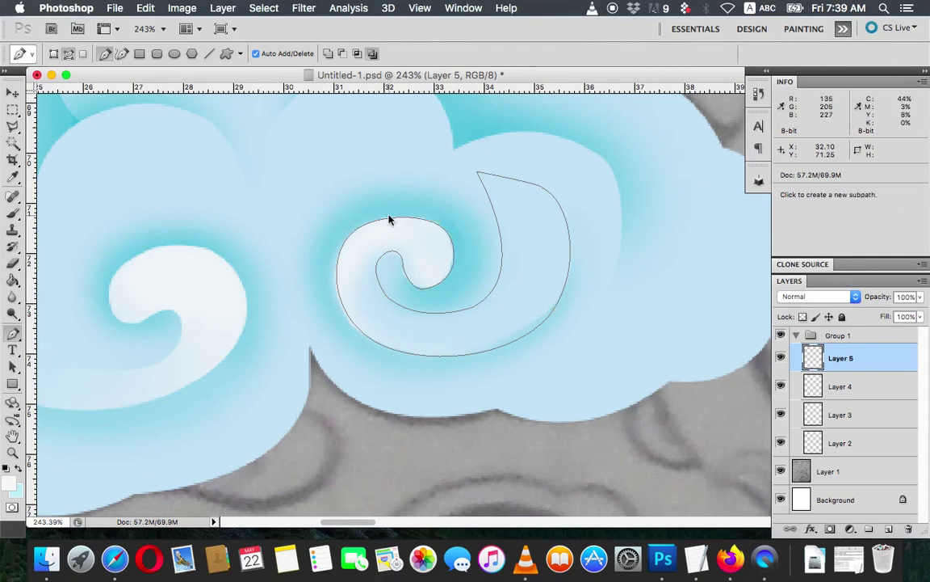
Step: Convert the right swirl outline into a selection and paint a soft white highlight inside it
right_click(389, 221)
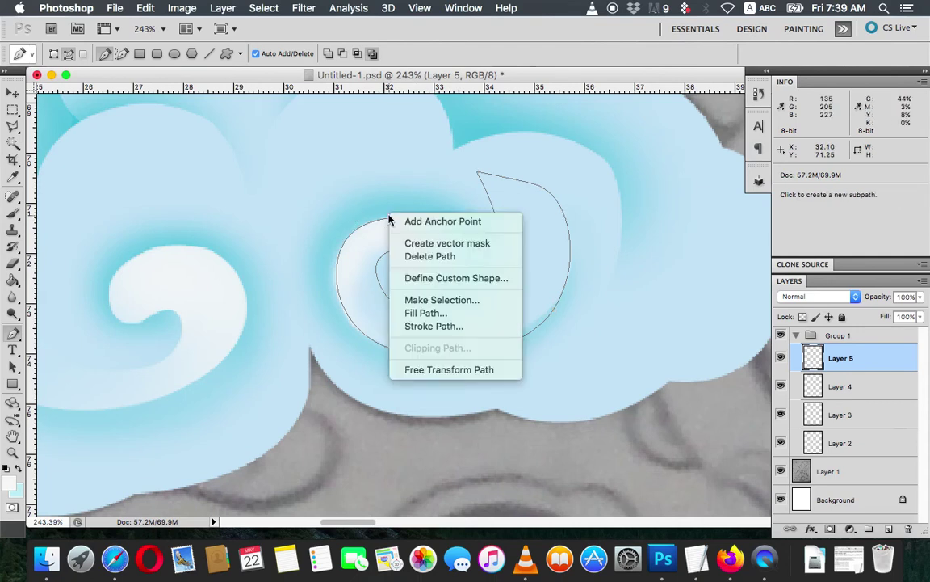
click(429, 304)
key(Return)
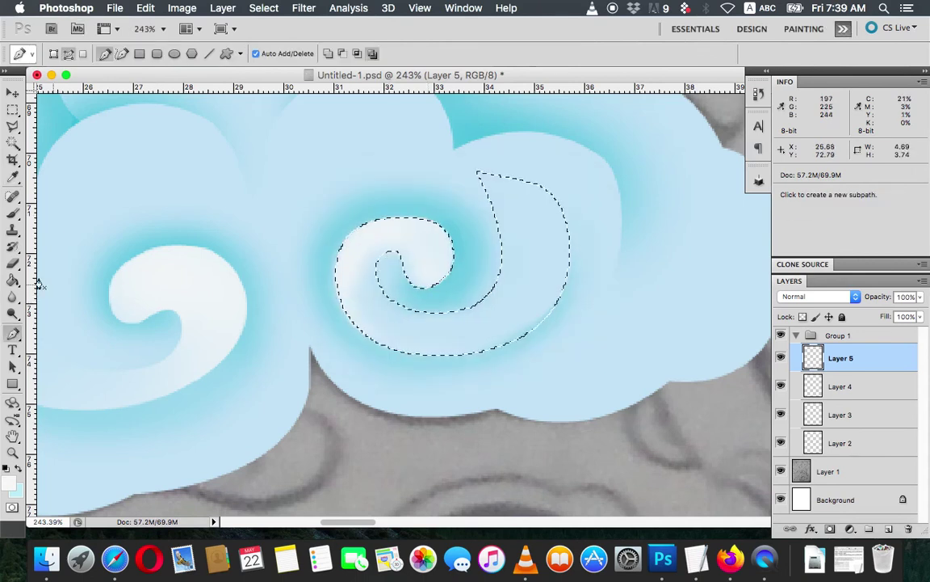
click(11, 215)
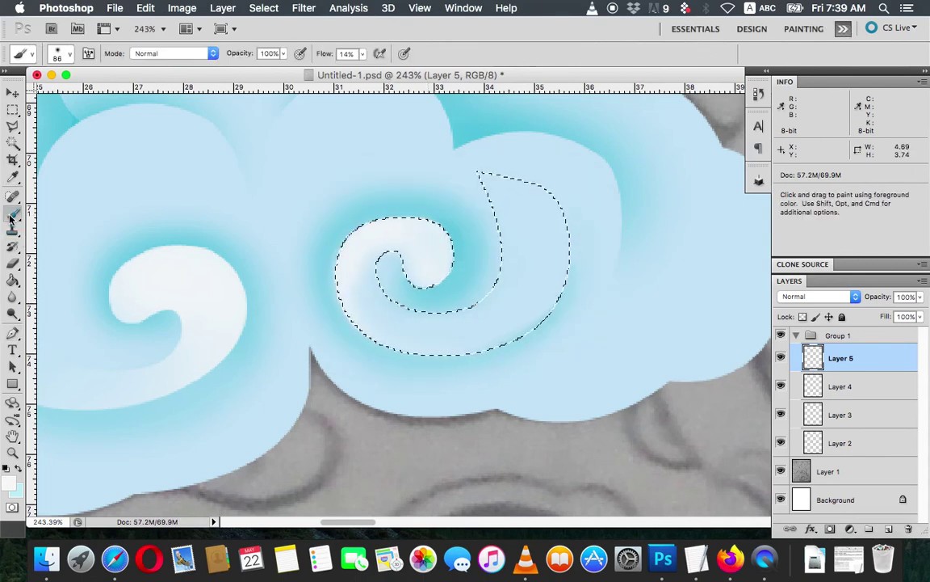
mouse_move(321, 280)
mouse_down()
mouse_move(369, 244)
mouse_move(364, 316)
mouse_move(332, 322)
mouse_move(442, 357)
mouse_move(536, 332)
mouse_move(482, 385)
mouse_move(454, 383)
mouse_move(549, 336)
mouse_move(530, 353)
mouse_move(323, 291)
mouse_move(336, 218)
mouse_up()
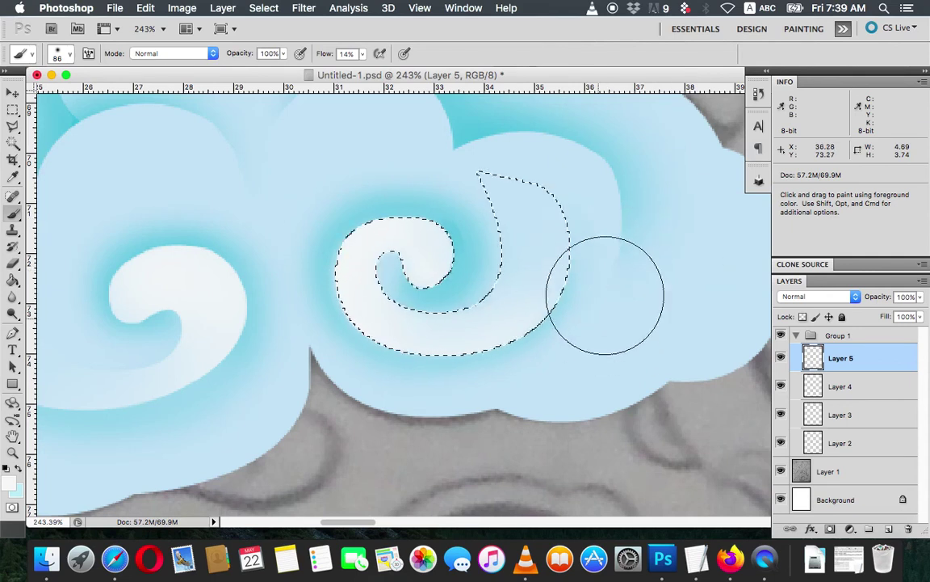
Step: Release the selection, scroll to review both highlighted curls, and return to the Pen tool
key(ctrl+d)
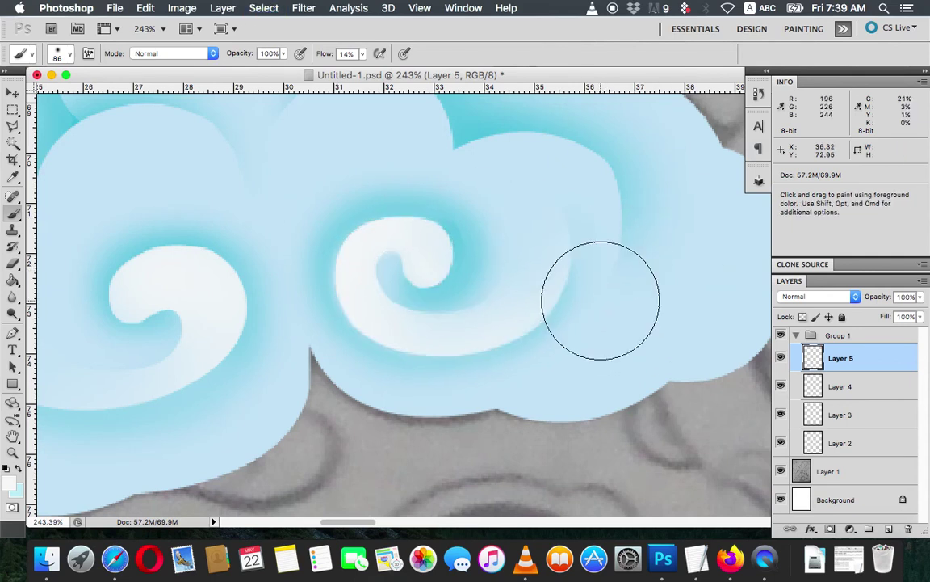
scroll(601, 300, down, 2)
scroll(606, 295, down, 2)
scroll(623, 278, down, 2)
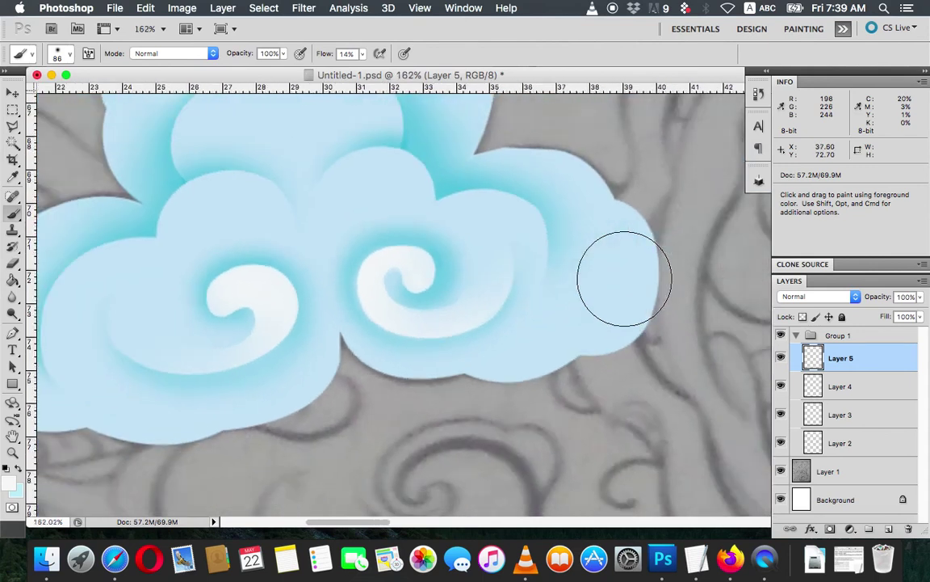
scroll(630, 271, down, 2)
scroll(640, 264, down, 2)
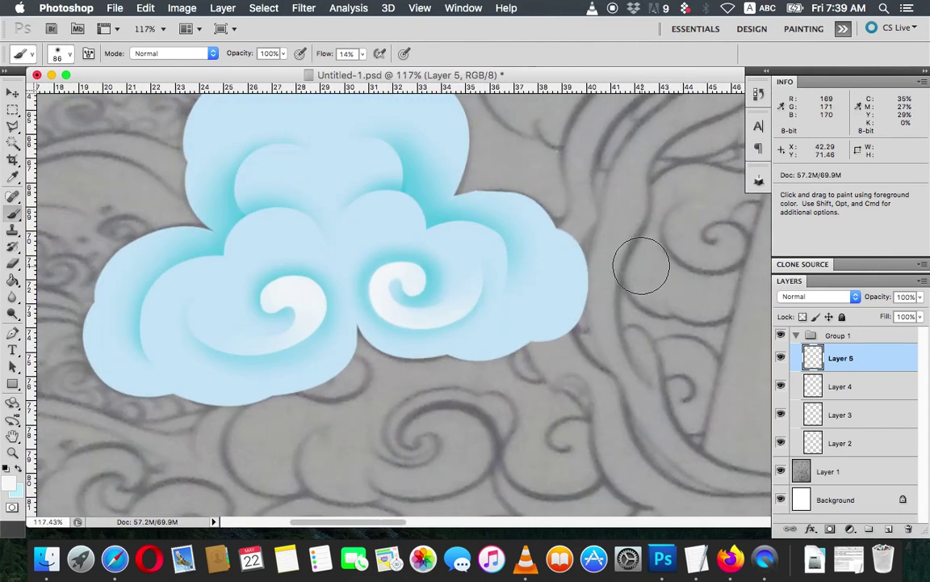
scroll(359, 188, up, 2)
scroll(359, 191, up, 1)
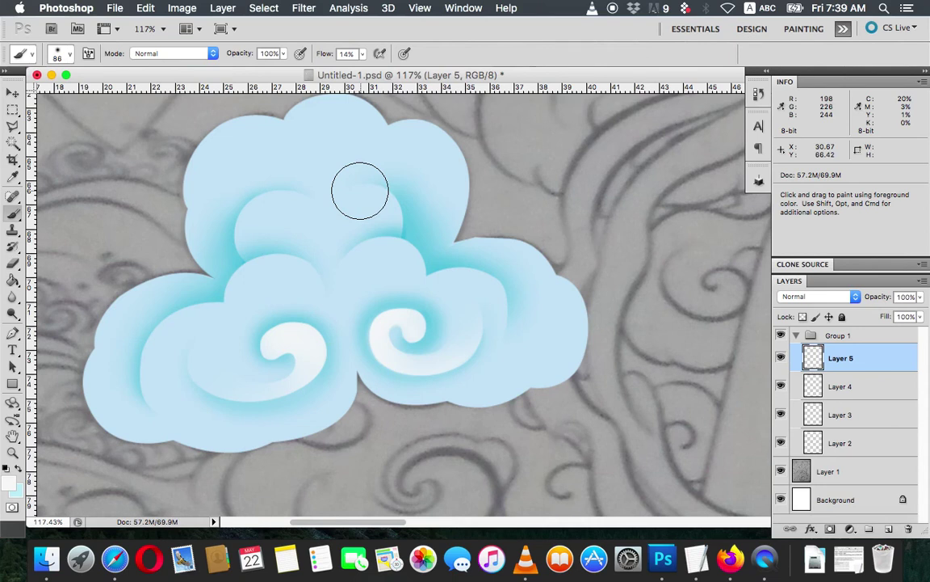
click(11, 333)
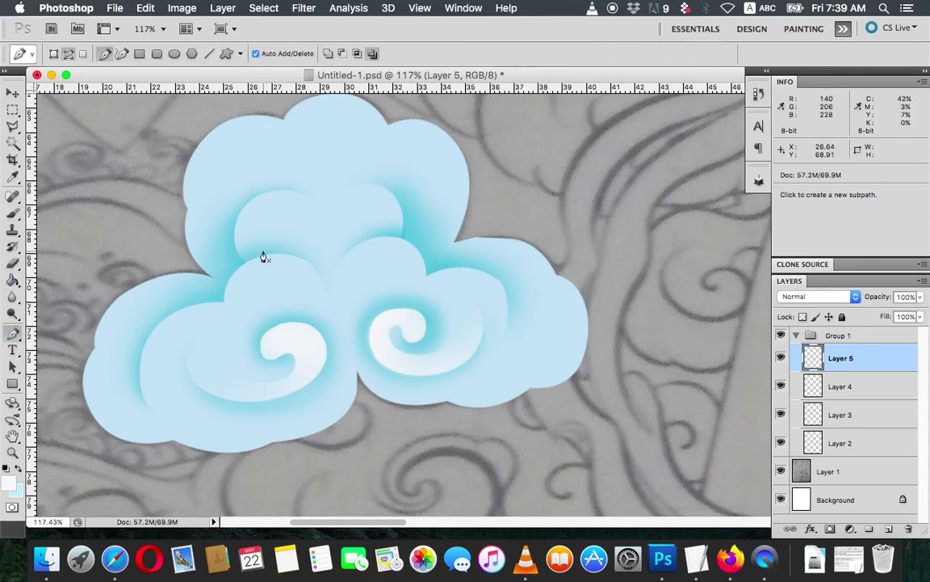
Step: Zoom in and start the pen outline along the upper puff's edge and left side
scroll(262, 256, up, 1)
scroll(263, 257, up, 1)
scroll(262, 257, up, 1)
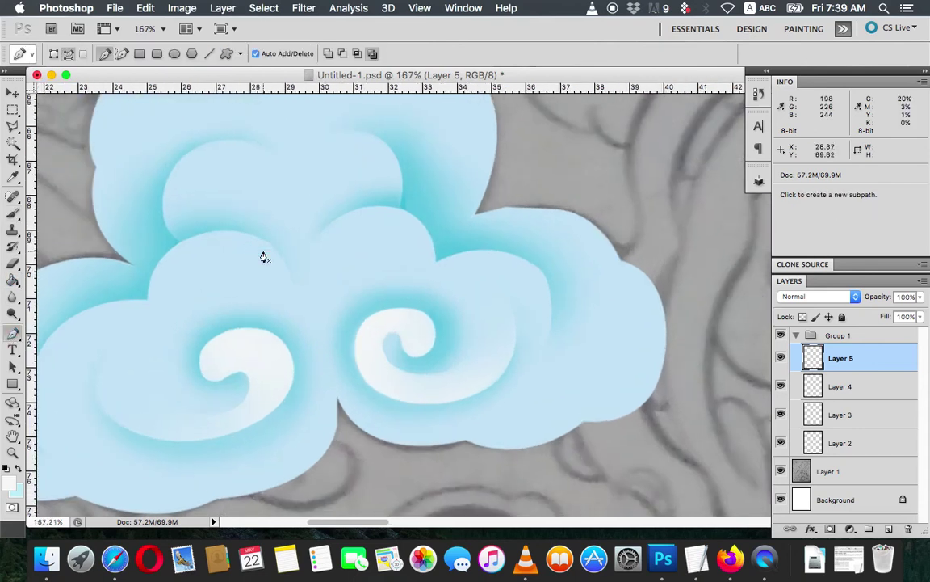
scroll(262, 255, up, 1)
scroll(263, 258, up, 1)
scroll(353, 291, up, 1)
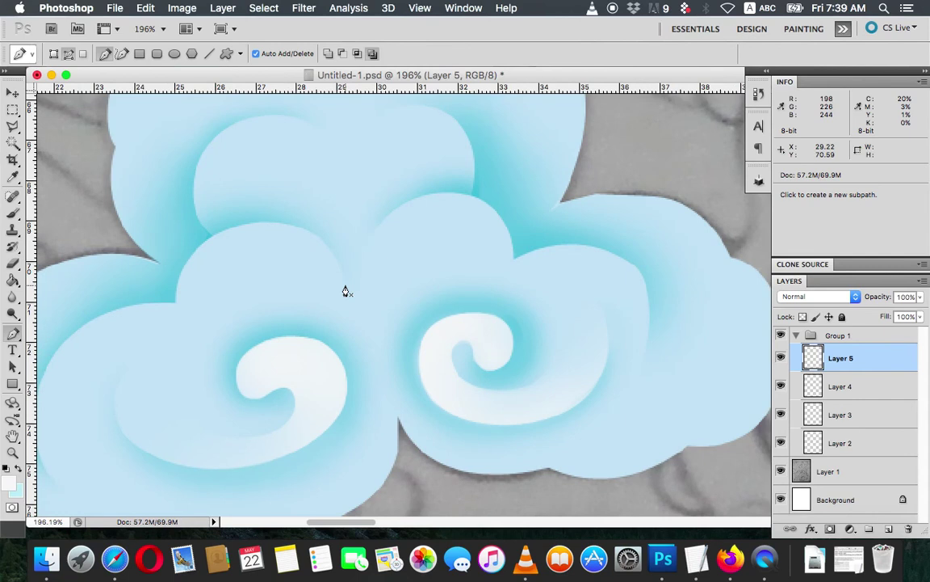
click(345, 285)
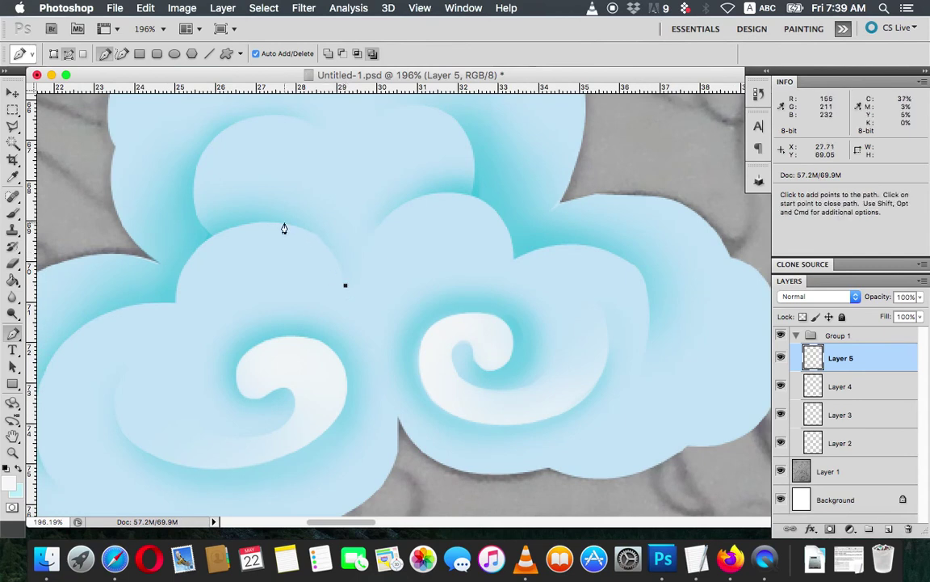
drag(284, 222, 232, 220)
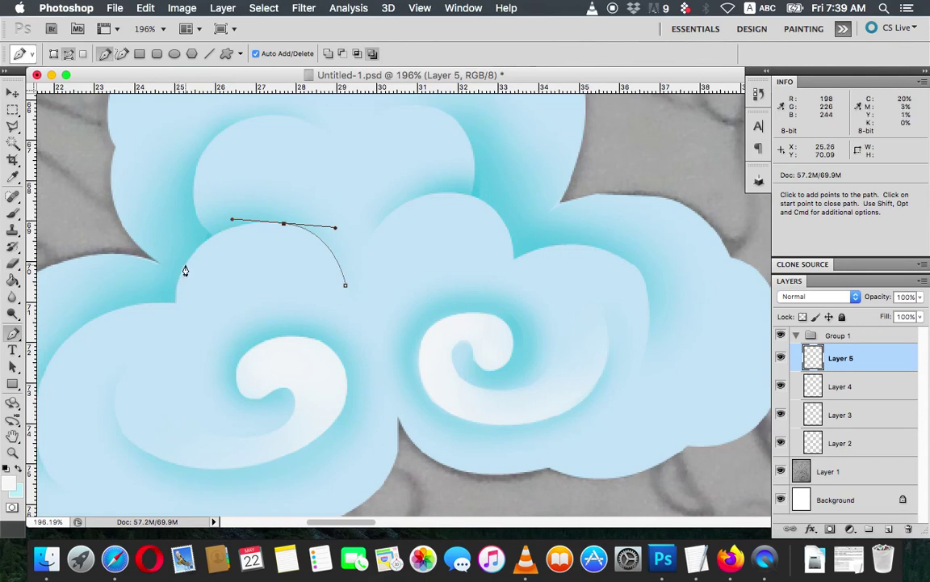
drag(186, 264, 179, 291)
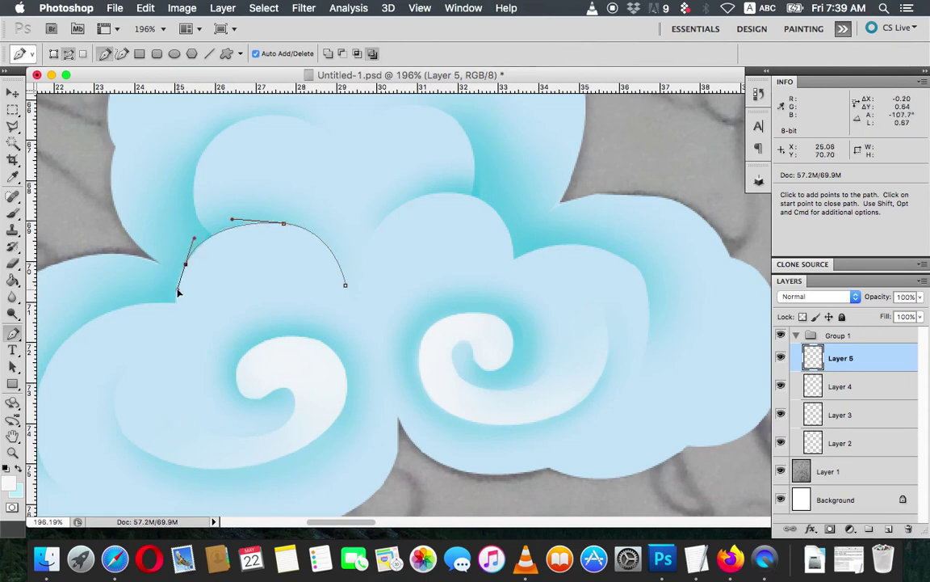
click(177, 303)
Step: Continue the outline around the lower-left puff's bottom and right side, closing it at the start
scroll(177, 308, left, 1)
scroll(177, 308, left, 3)
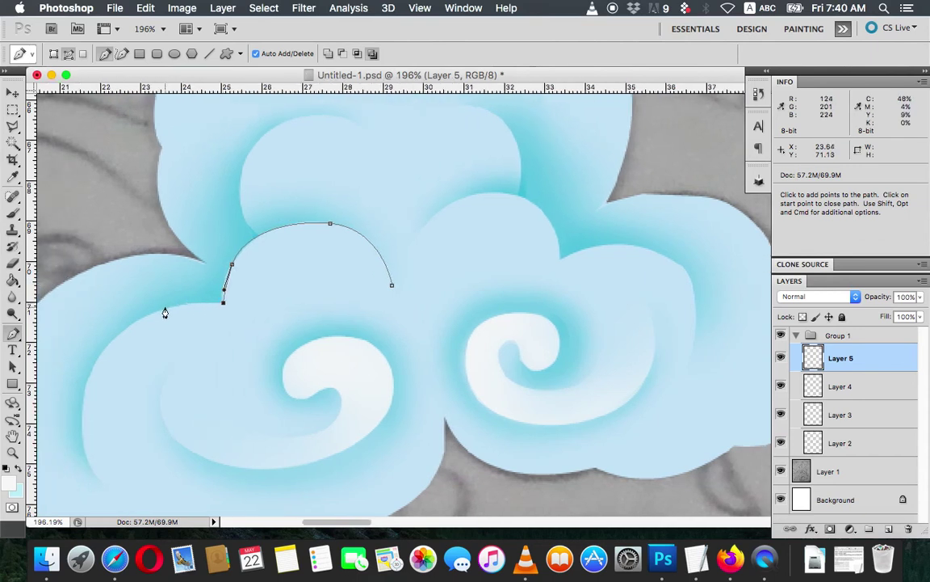
drag(163, 309, 142, 317)
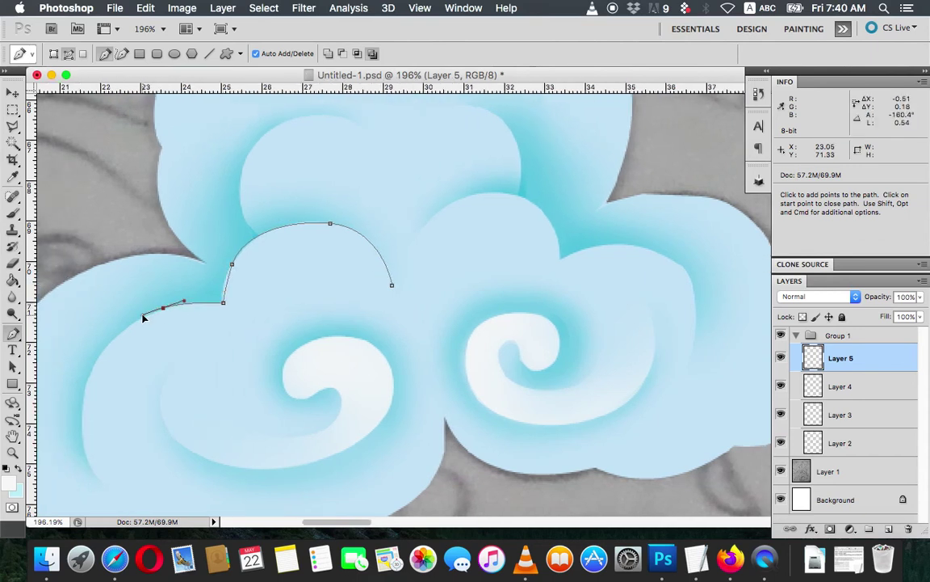
scroll(142, 317, down, 8)
scroll(142, 318, left, 2)
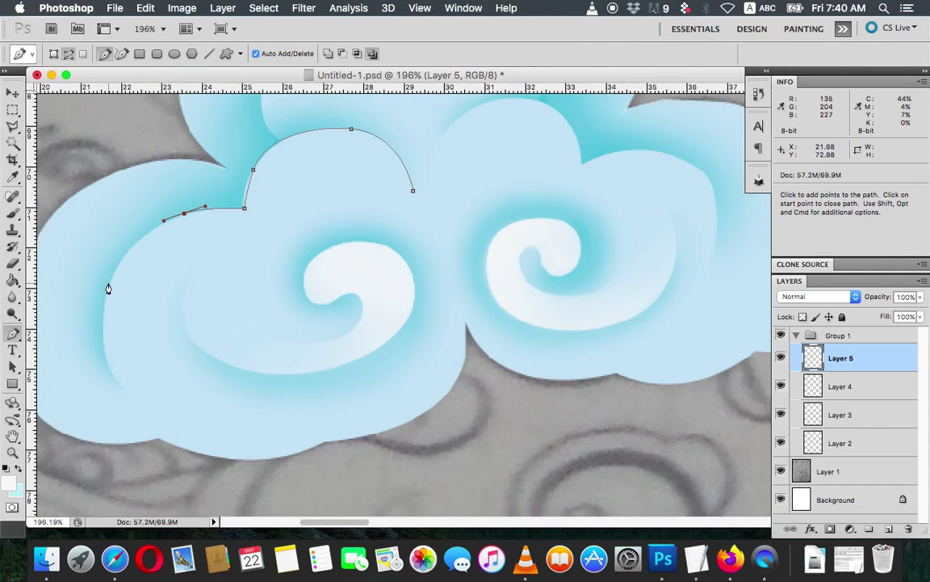
drag(111, 280, 102, 318)
drag(128, 395, 160, 423)
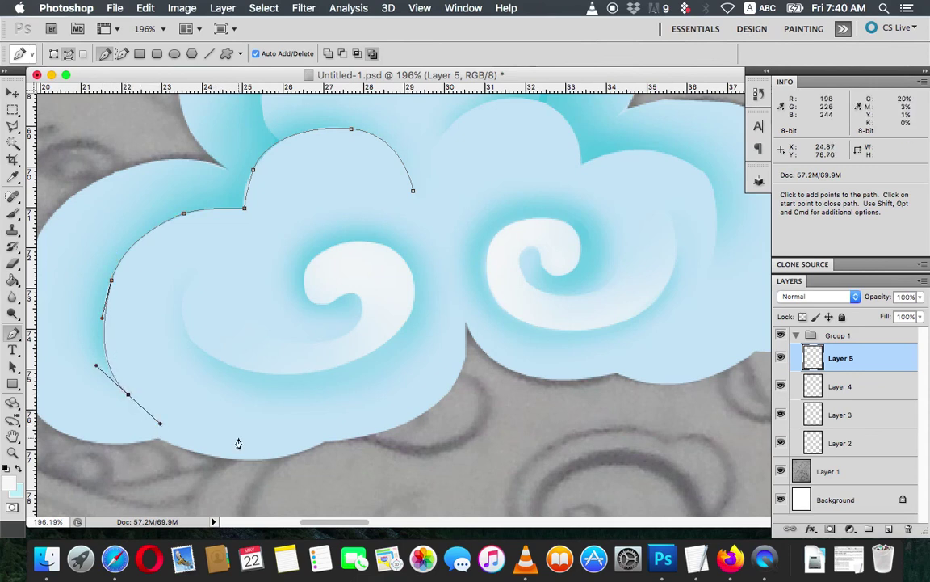
drag(238, 438, 268, 439)
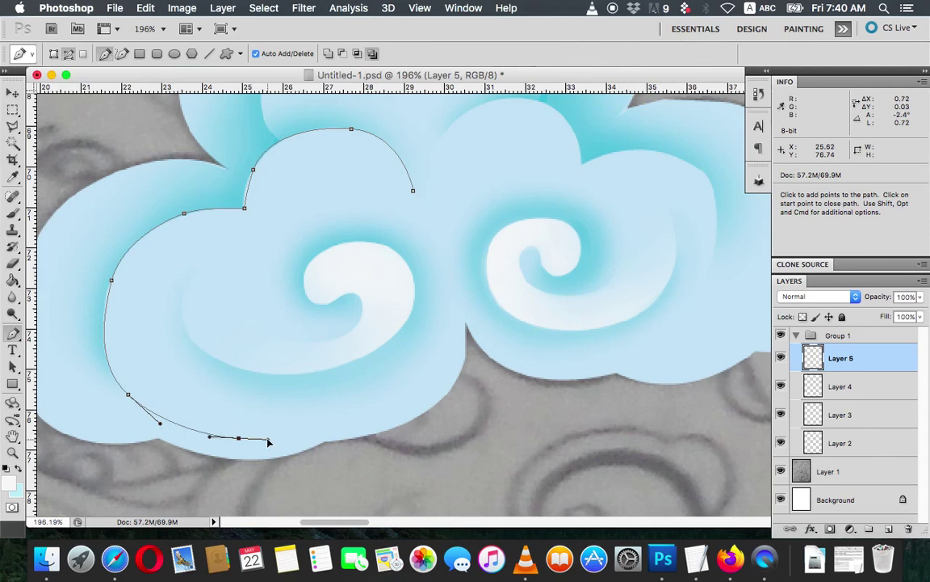
drag(403, 400, 456, 356)
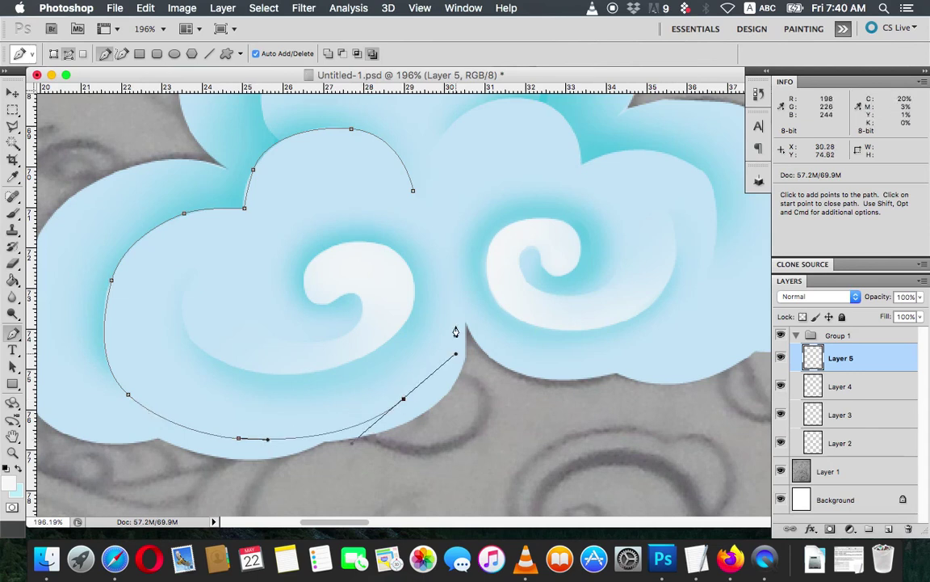
click(462, 280)
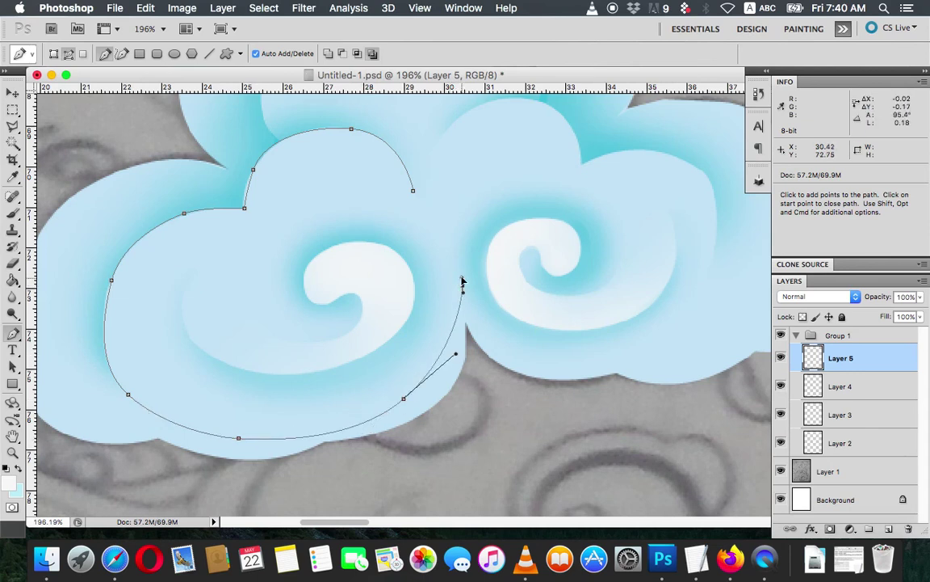
drag(412, 191, 377, 189)
click(425, 200)
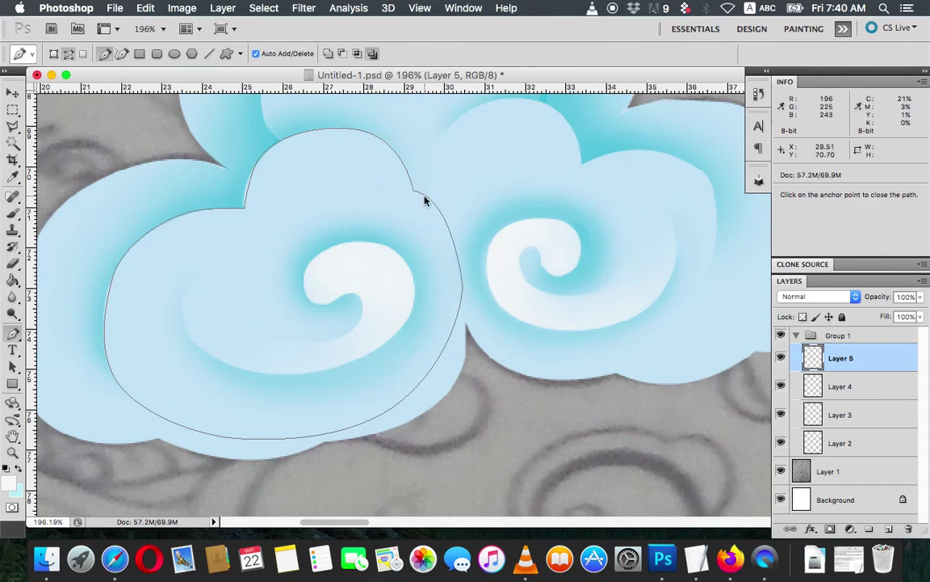
right_click(425, 201)
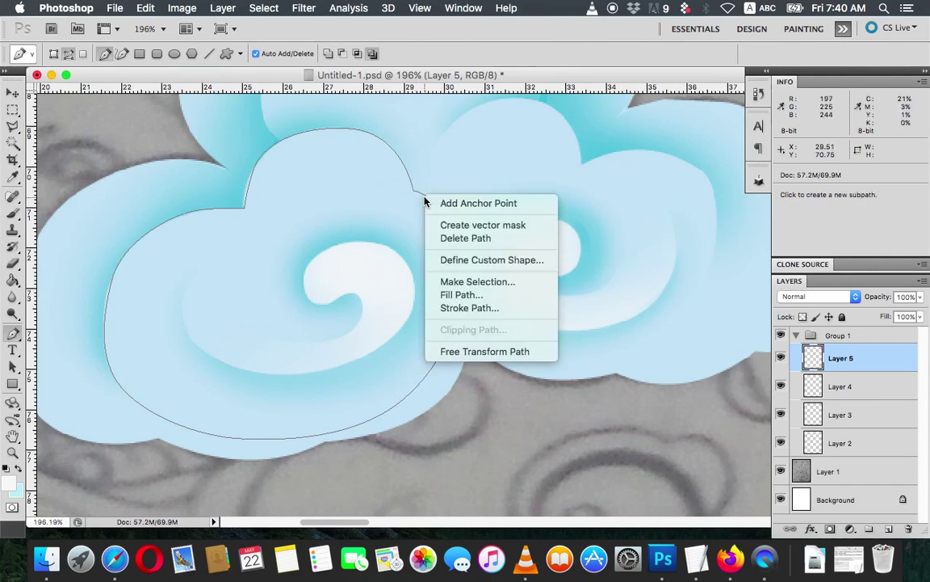
Step: Turn the puff outline into a selection and add a new empty highlight layer
click(466, 282)
key(Return)
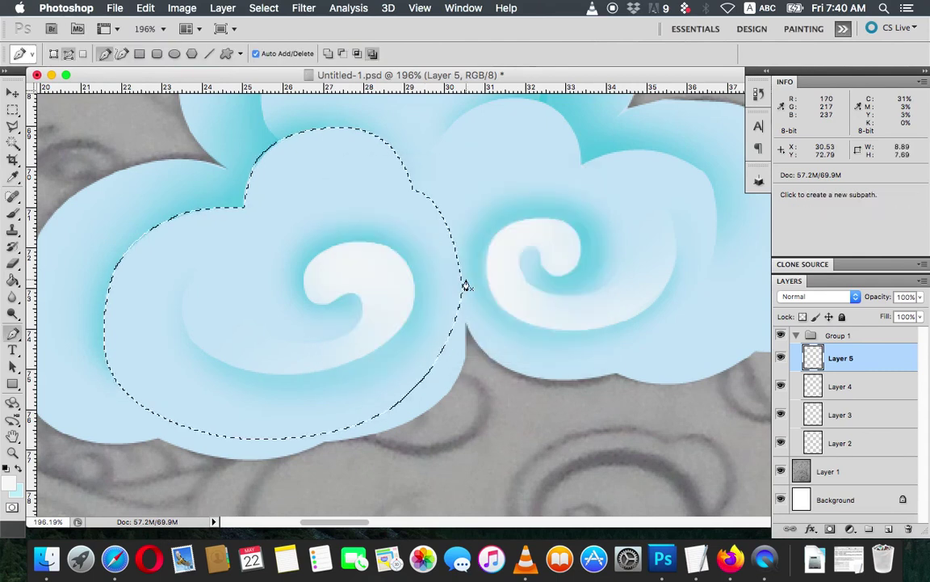
click(781, 358)
click(781, 358)
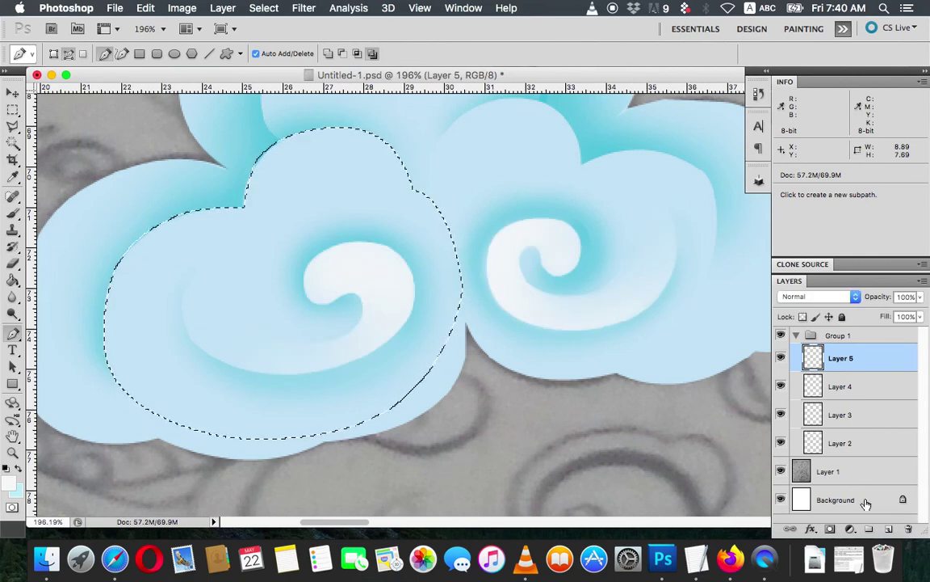
click(889, 530)
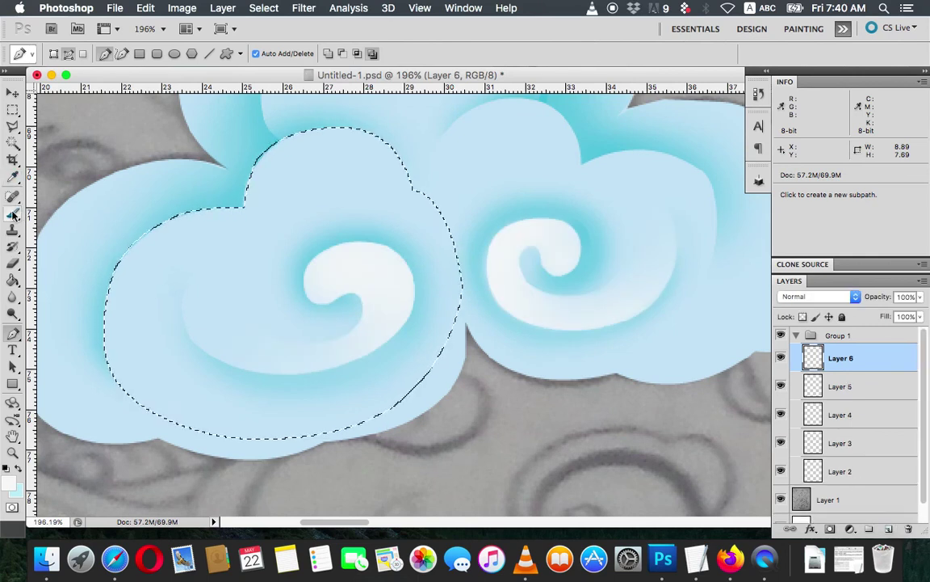
Step: Brush soft light-blue tone along the top and lower-left edges inside the left cloud selection
click(12, 214)
drag(243, 160, 254, 150)
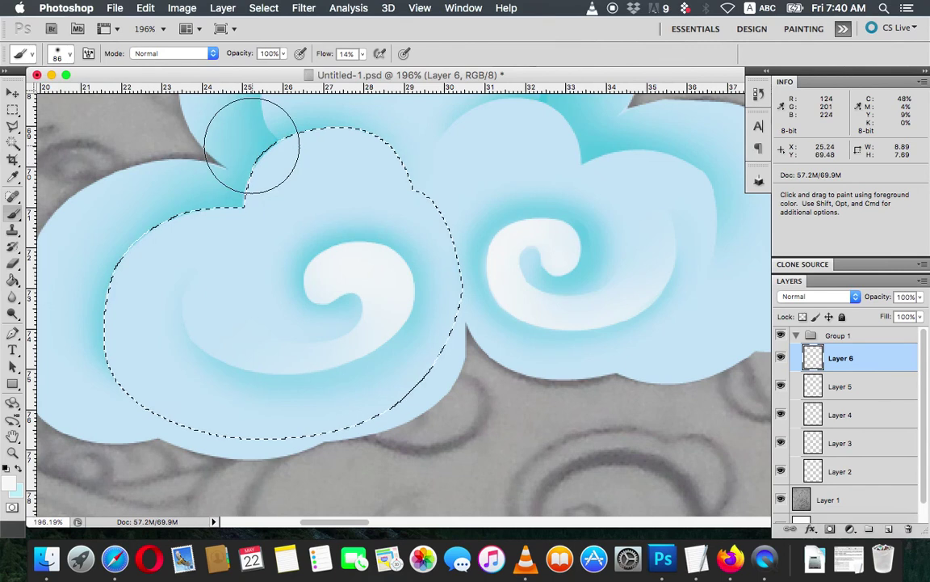
scroll(251, 146, up, 1)
scroll(251, 145, up, 1)
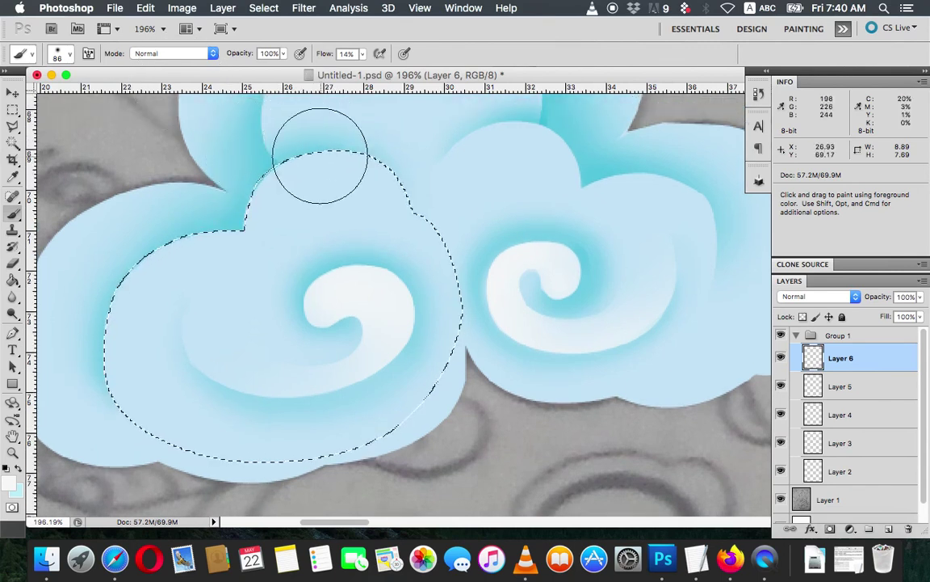
drag(279, 129, 243, 179)
key(ctrl+z)
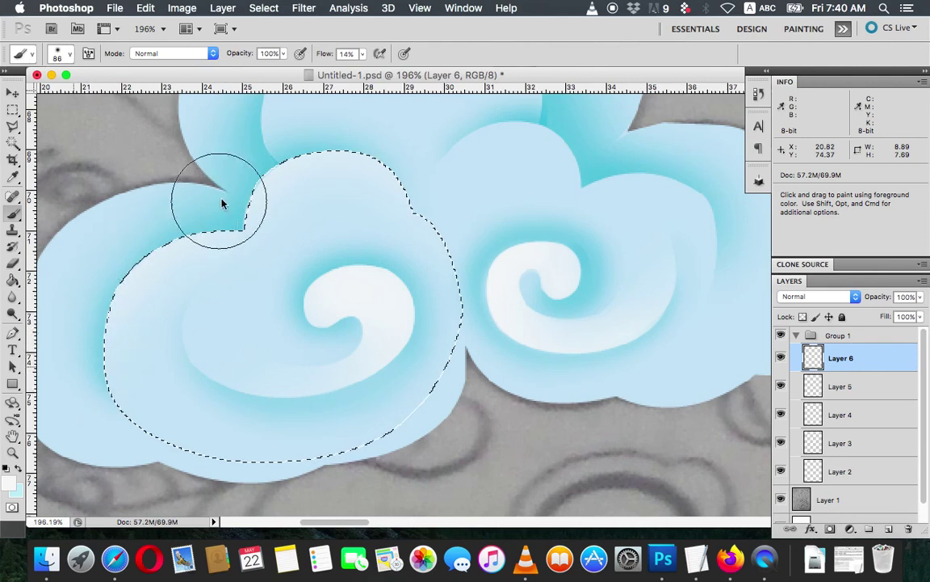
mouse_move(281, 160)
mouse_down()
mouse_move(418, 182)
mouse_move(256, 173)
mouse_move(70, 356)
mouse_up()
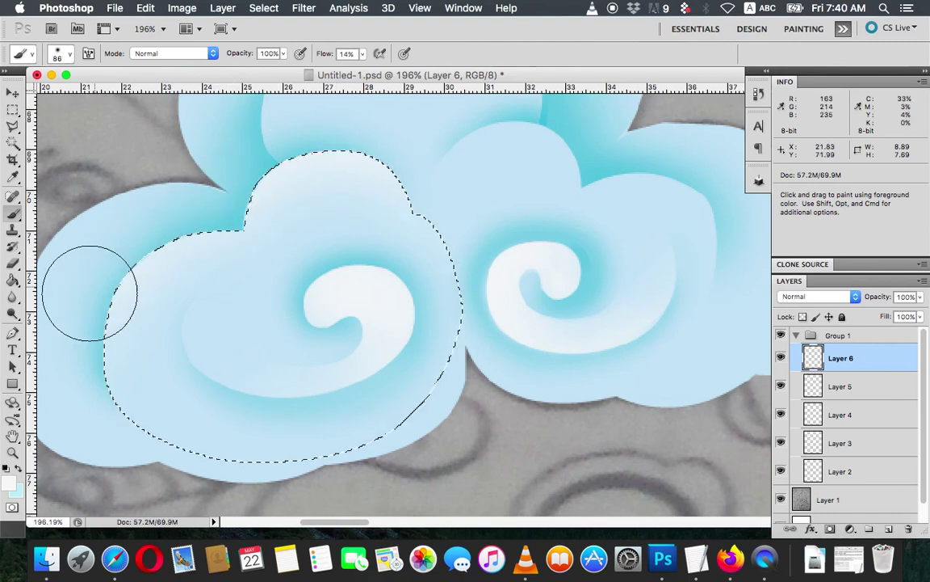
drag(70, 356, 93, 417)
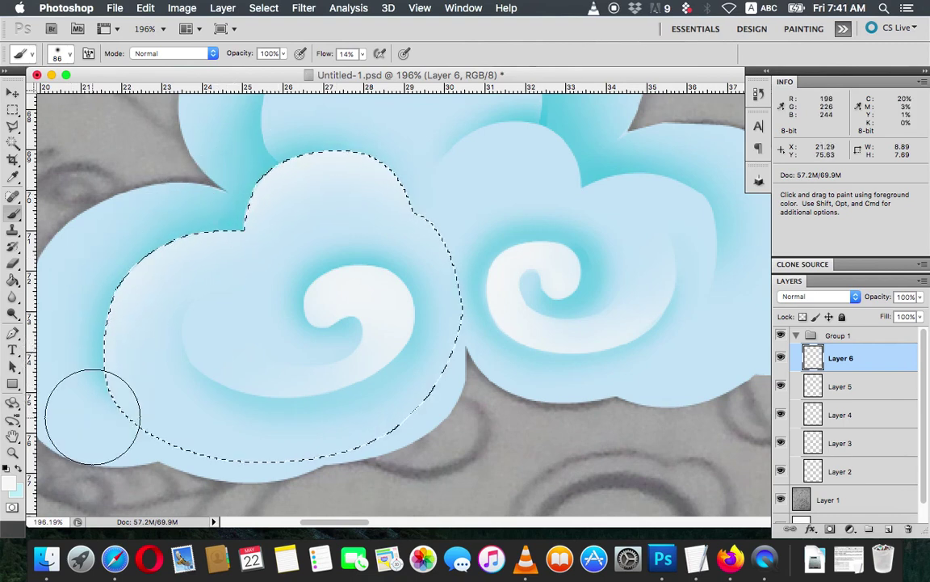
Step: Check the shading by toggling the selection, then release the left cloud selection
key(super+d)
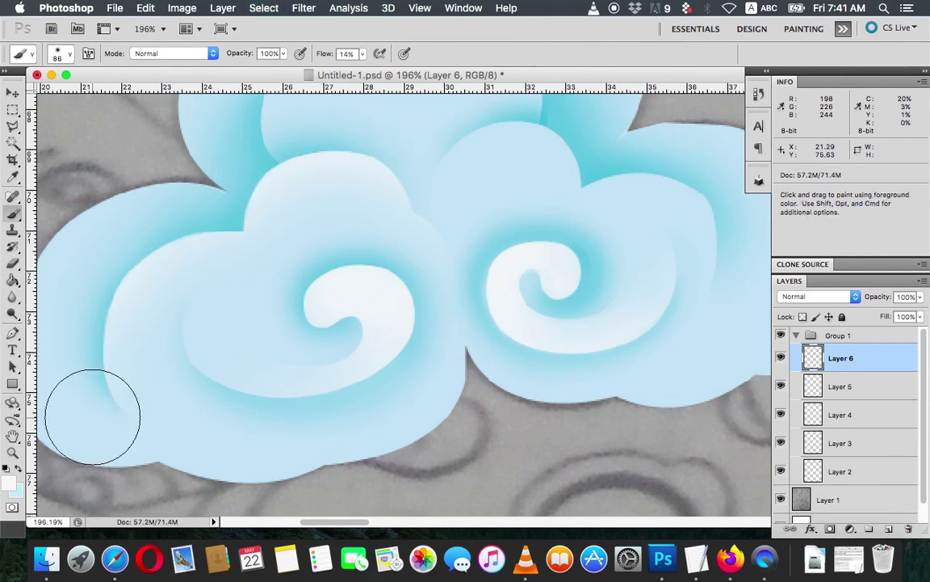
key(super+z)
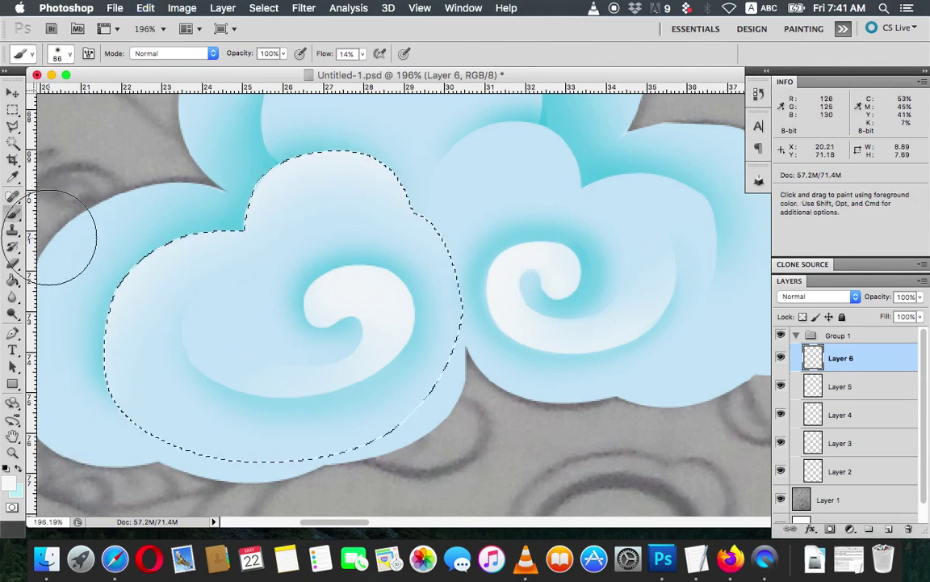
click(13, 266)
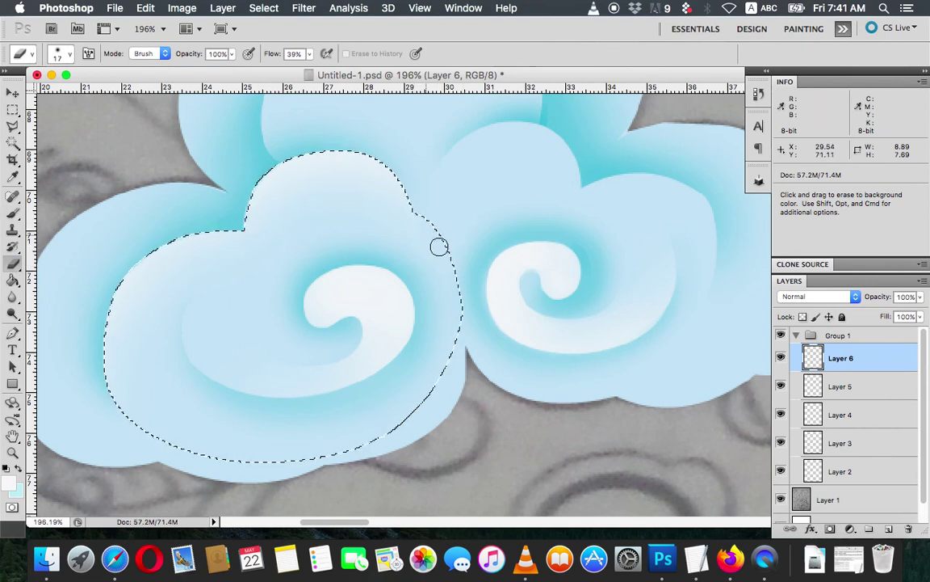
key(super+d)
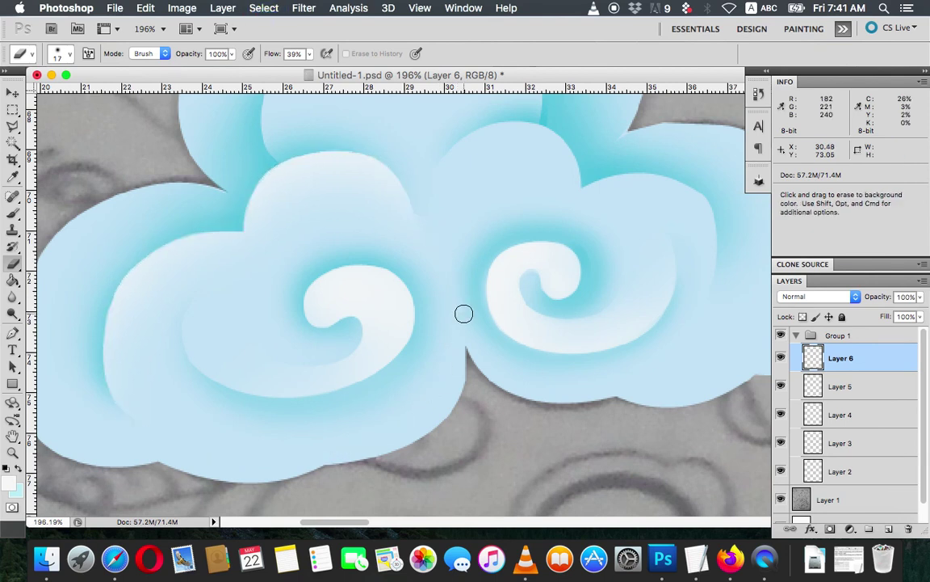
scroll(464, 314, down, 1)
scroll(464, 313, down, 3)
scroll(463, 313, up, 2)
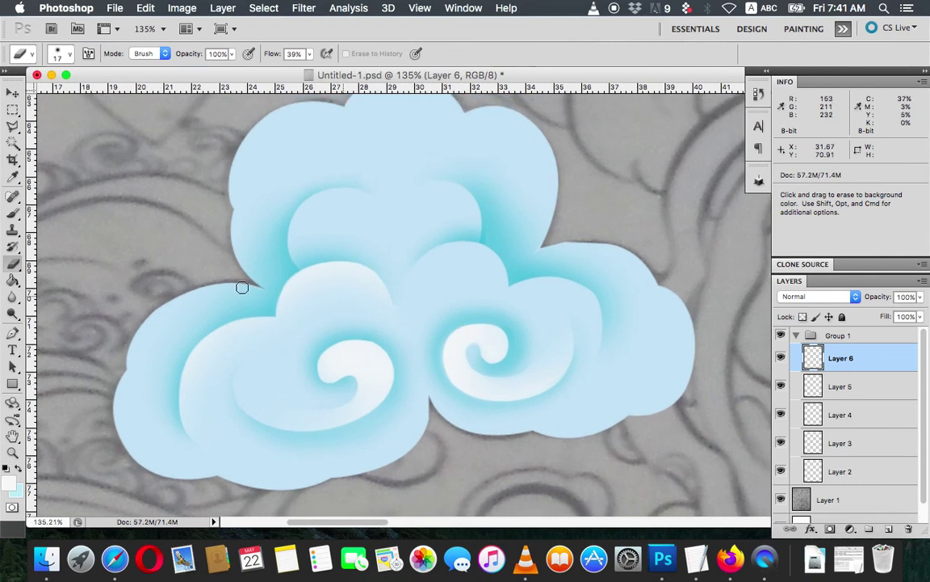
click(13, 333)
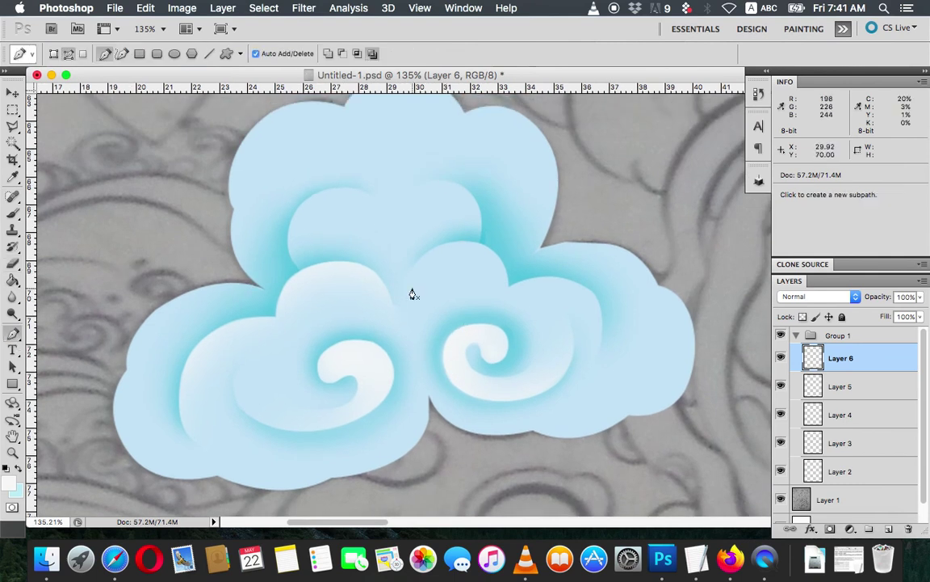
Step: Trace a pen outline from the right cloud's left edge, over its notch, down the right and back
scroll(412, 294, up, 2)
scroll(412, 294, right, 2)
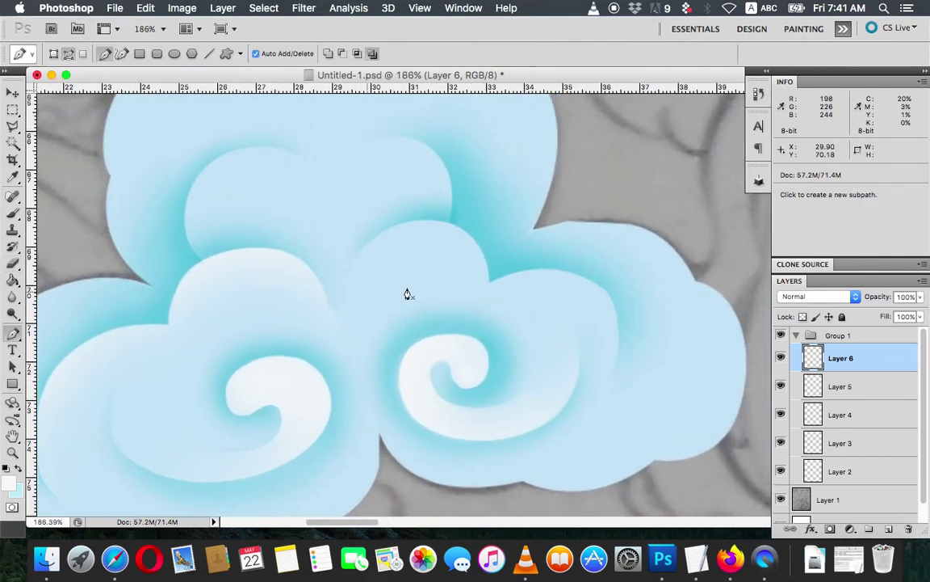
click(348, 281)
drag(417, 221, 476, 214)
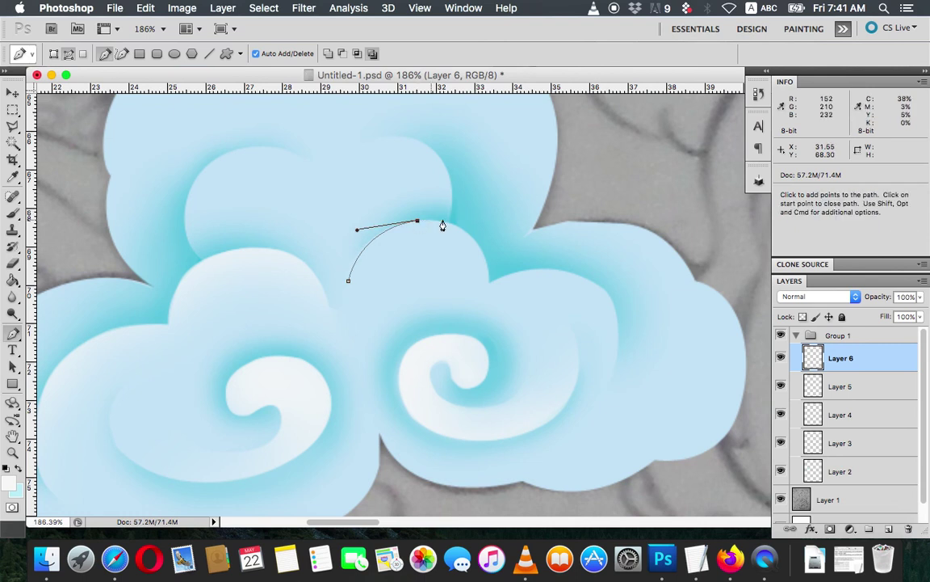
drag(485, 256, 497, 293)
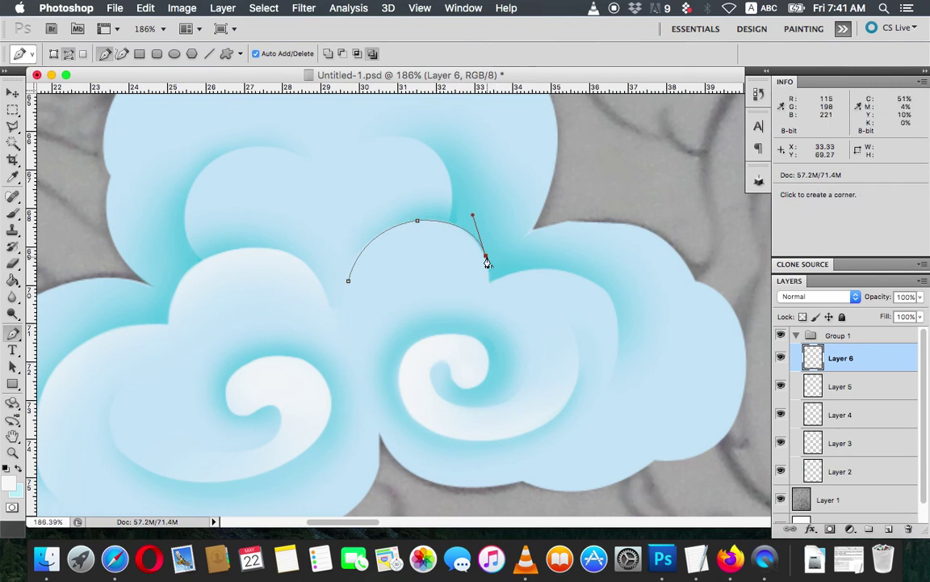
click(490, 285)
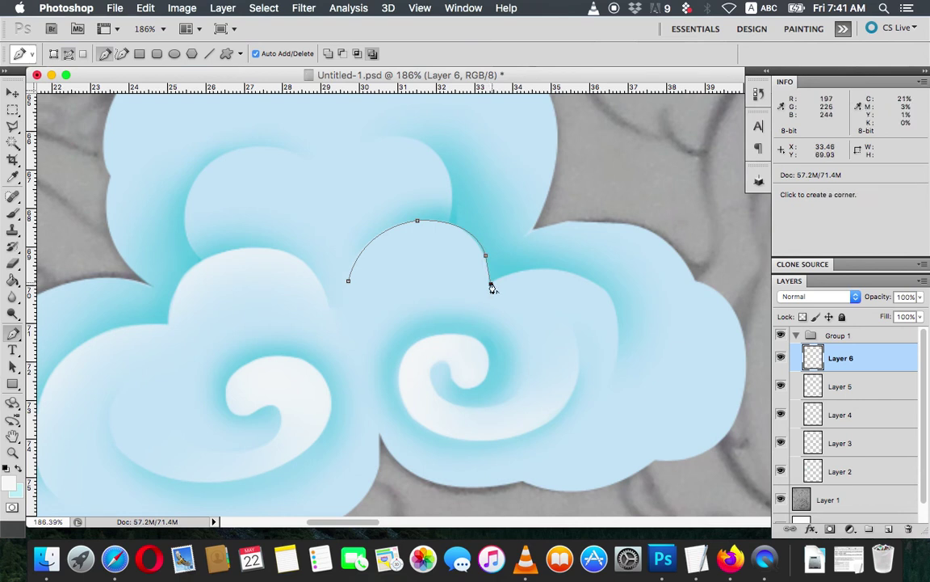
drag(580, 275, 621, 291)
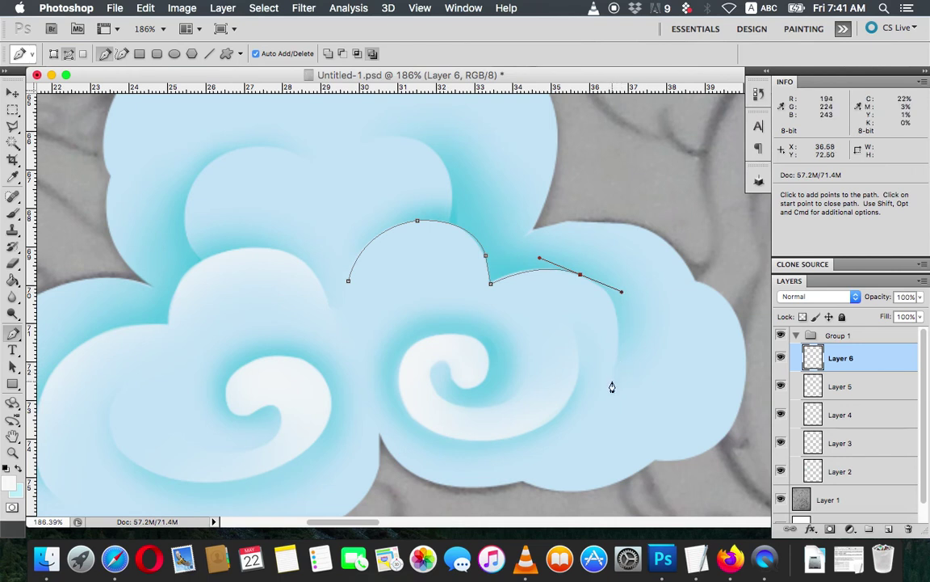
drag(613, 381, 595, 433)
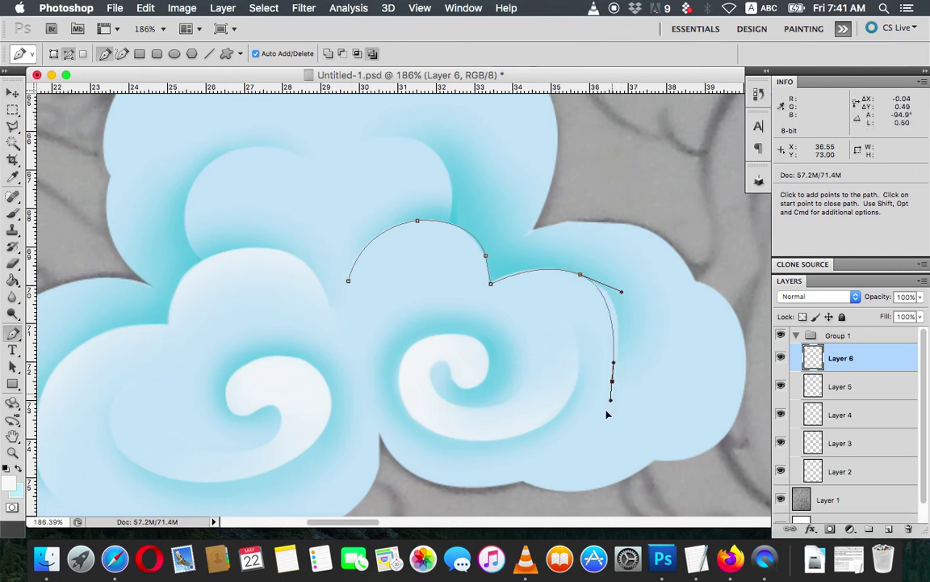
click(552, 446)
click(454, 453)
click(370, 395)
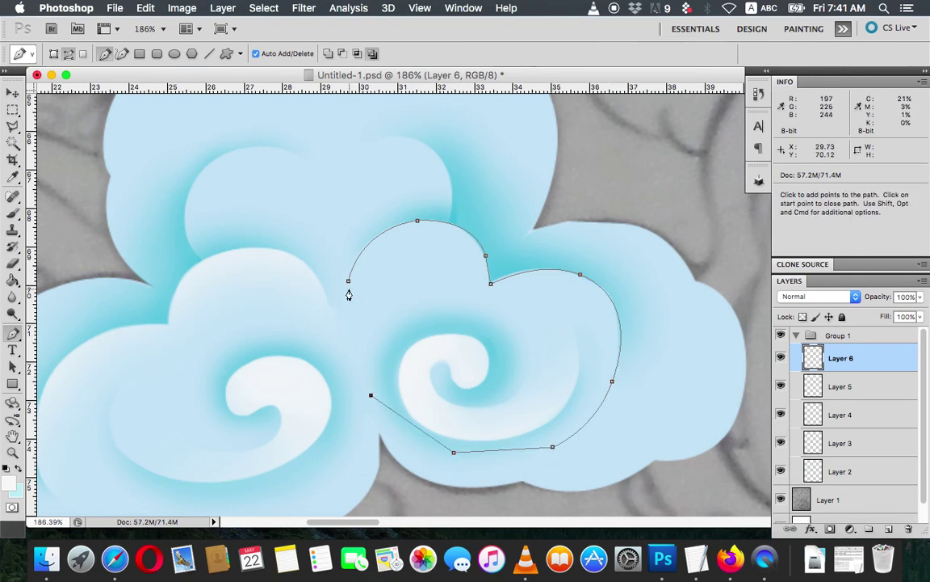
drag(348, 281, 366, 233)
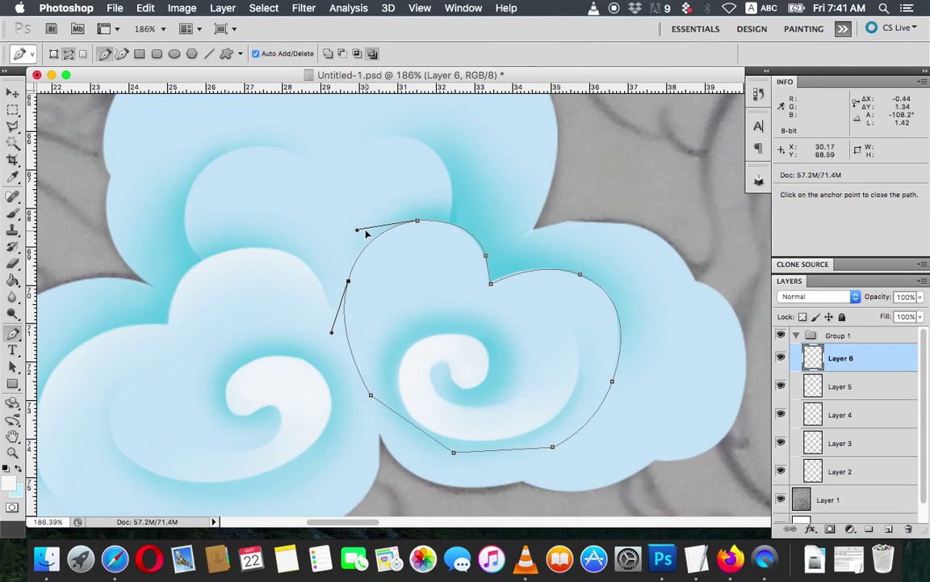
Step: Convert the right lobe outline to a selection and brush soft pale tone inside its top edge
right_click(348, 281)
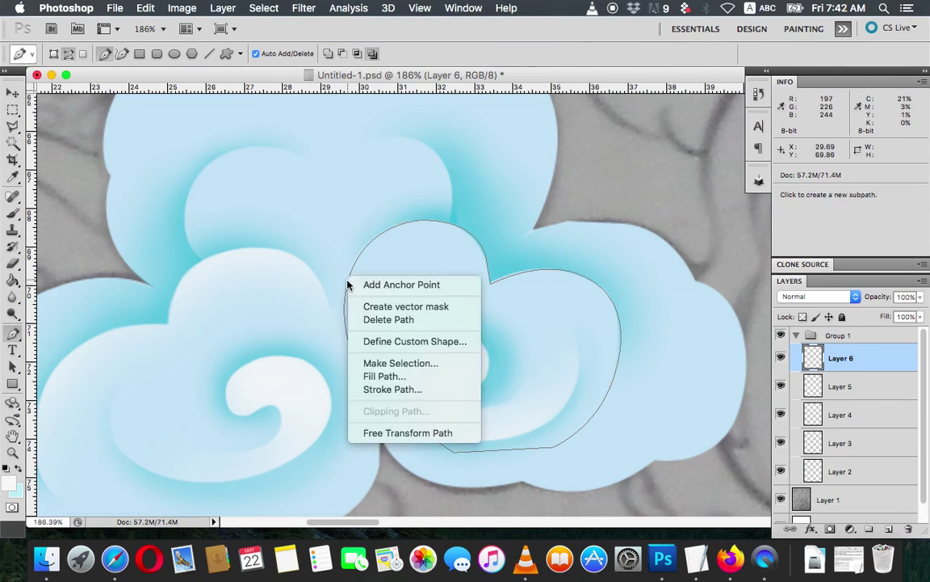
click(391, 365)
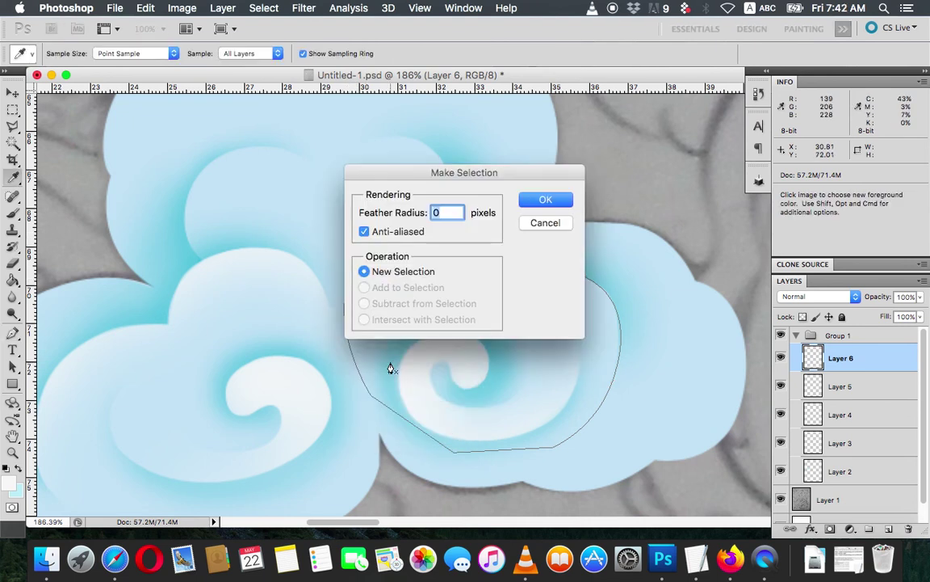
key(Return)
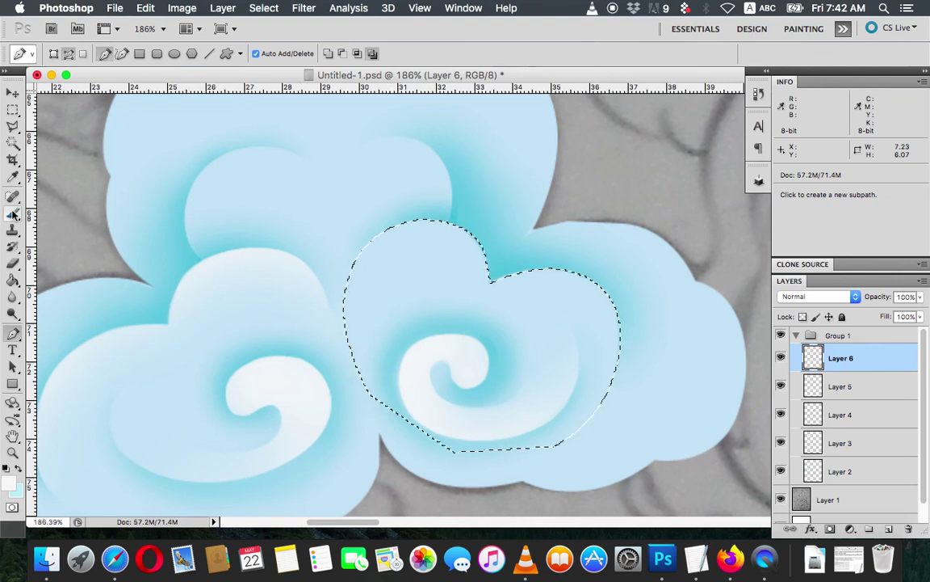
key(b)
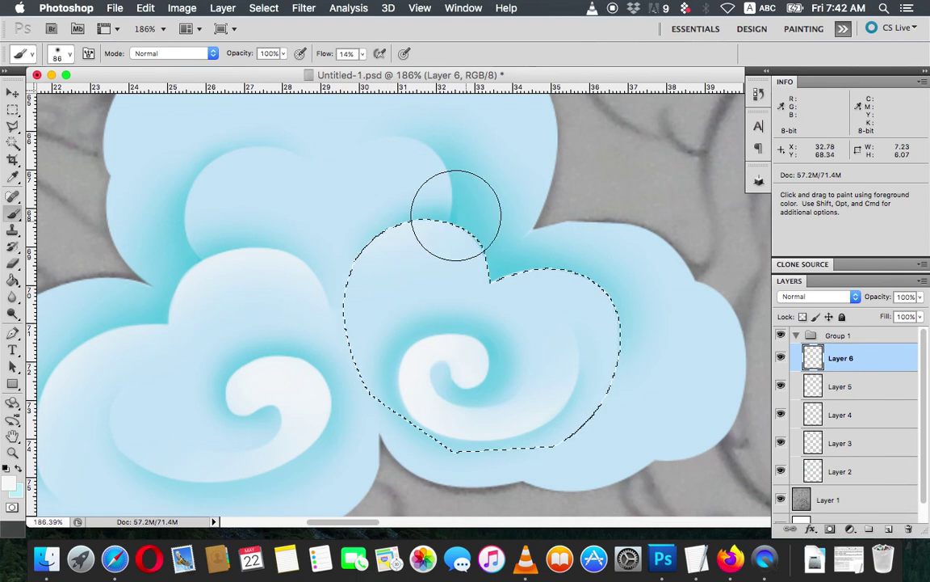
drag(366, 207, 478, 232)
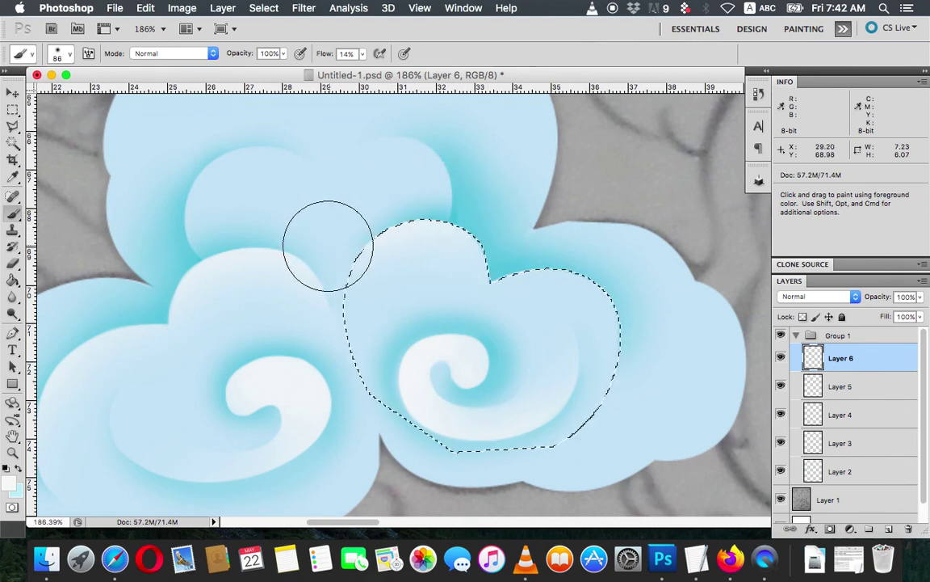
mouse_move(502, 241)
mouse_down()
mouse_move(502, 259)
mouse_move(571, 250)
mouse_move(619, 284)
mouse_move(640, 313)
mouse_move(646, 363)
mouse_move(634, 410)
mouse_move(650, 294)
mouse_move(604, 272)
mouse_move(607, 262)
mouse_move(550, 243)
mouse_move(588, 243)
mouse_move(478, 209)
mouse_up()
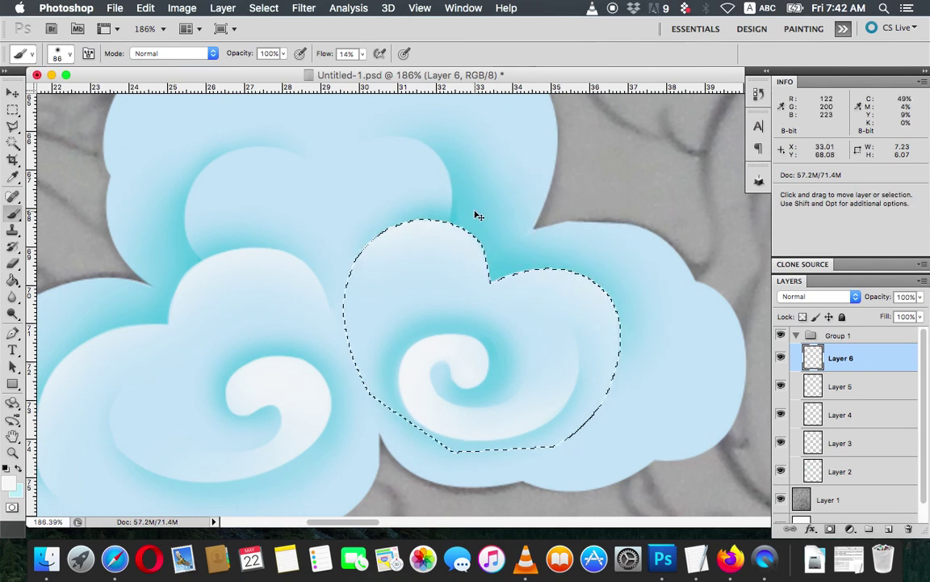
Step: Release the selection and zoom the cloud to about 198% for precise tracing
key(ctrl+d)
scroll(491, 182, down, 1)
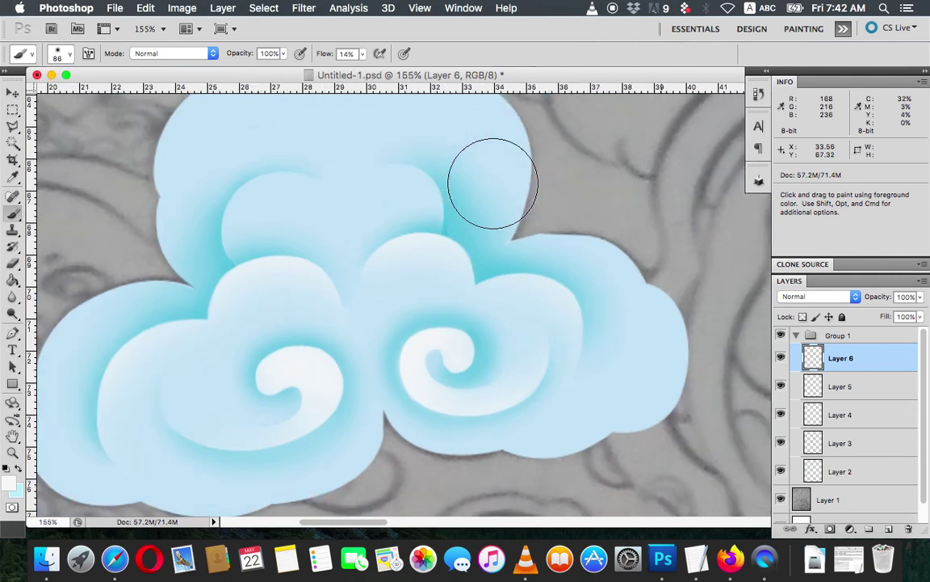
scroll(492, 182, down, 1)
scroll(492, 183, down, 2)
scroll(493, 182, up, 1)
scroll(493, 183, up, 2)
scroll(265, 212, up, 2)
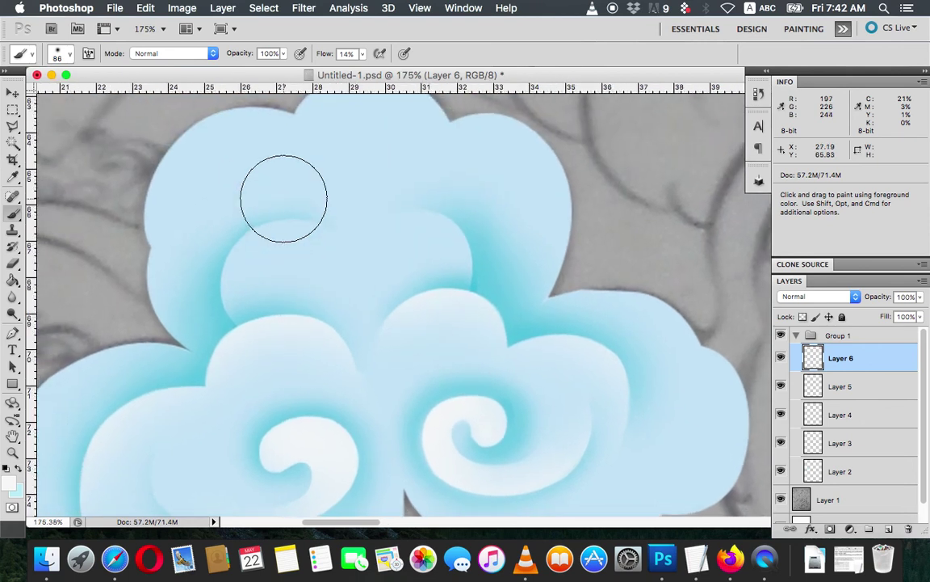
scroll(284, 198, down, 1)
scroll(286, 196, down, 1)
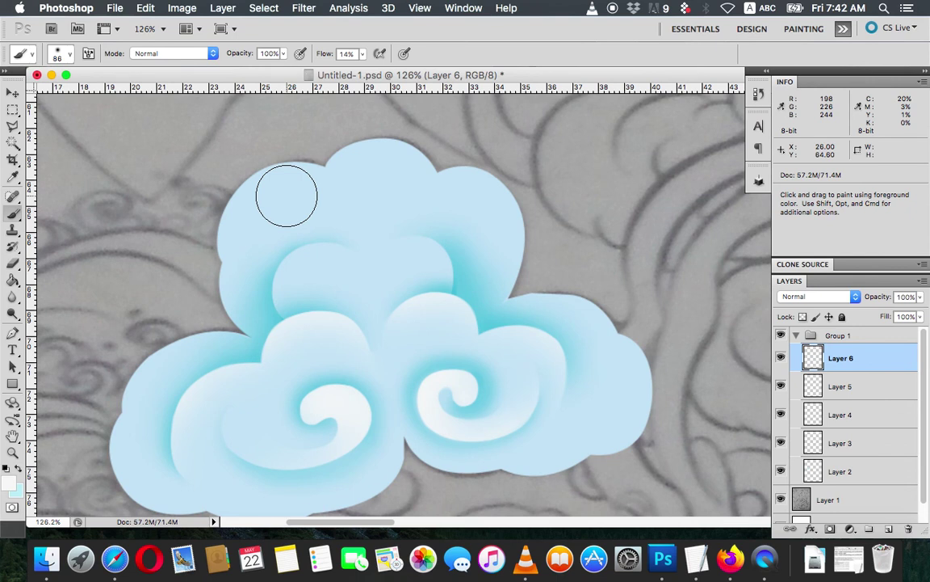
scroll(317, 222, up, 1)
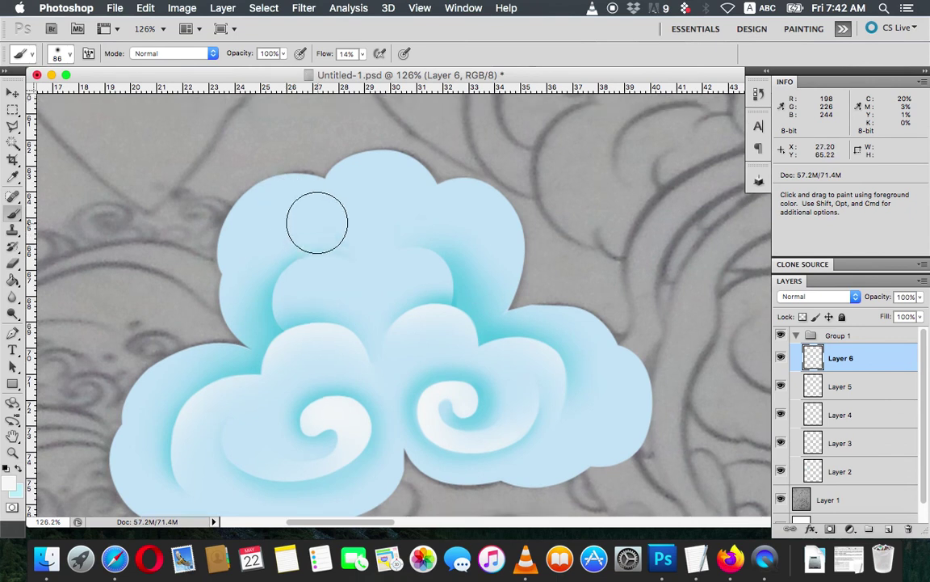
scroll(316, 222, up, 1)
scroll(317, 218, up, 2)
scroll(316, 216, up, 1)
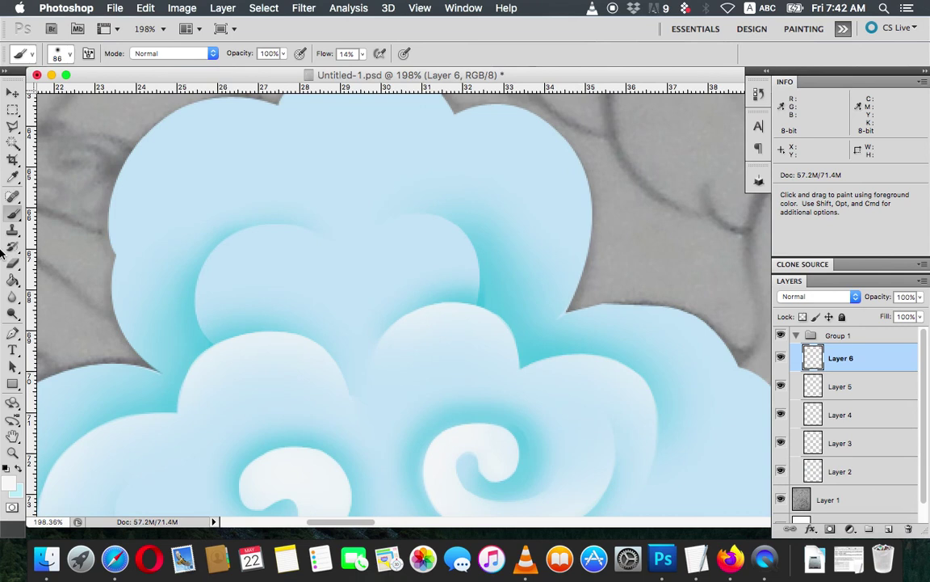
click(13, 334)
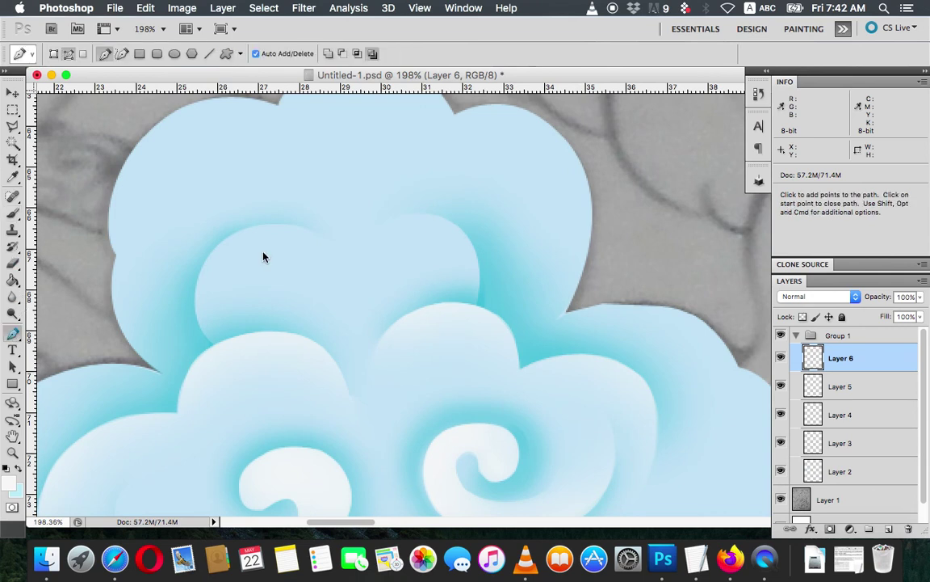
Step: Trace the upper inner lobe's top, left side and lower-left puff with curved anchors
click(332, 241)
drag(269, 225, 240, 227)
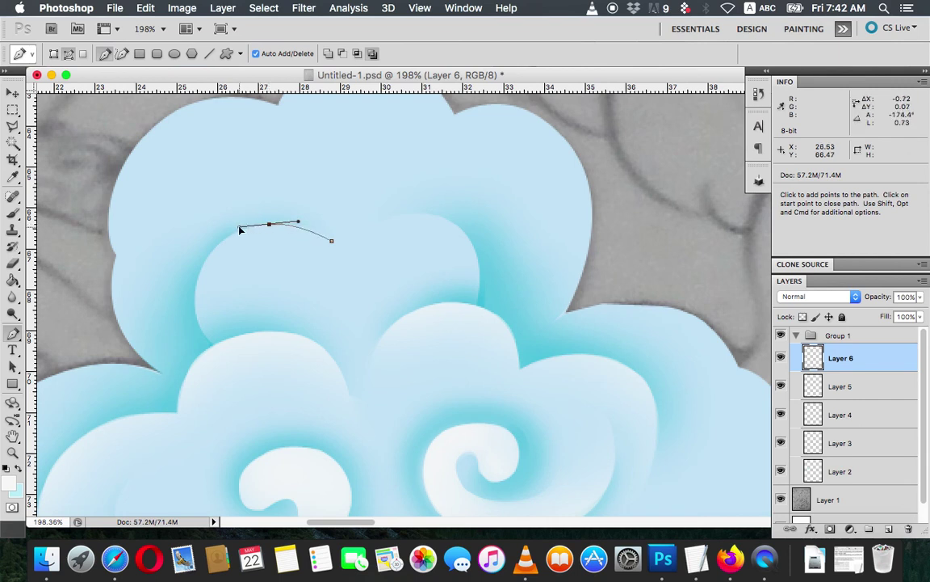
drag(199, 276, 195, 314)
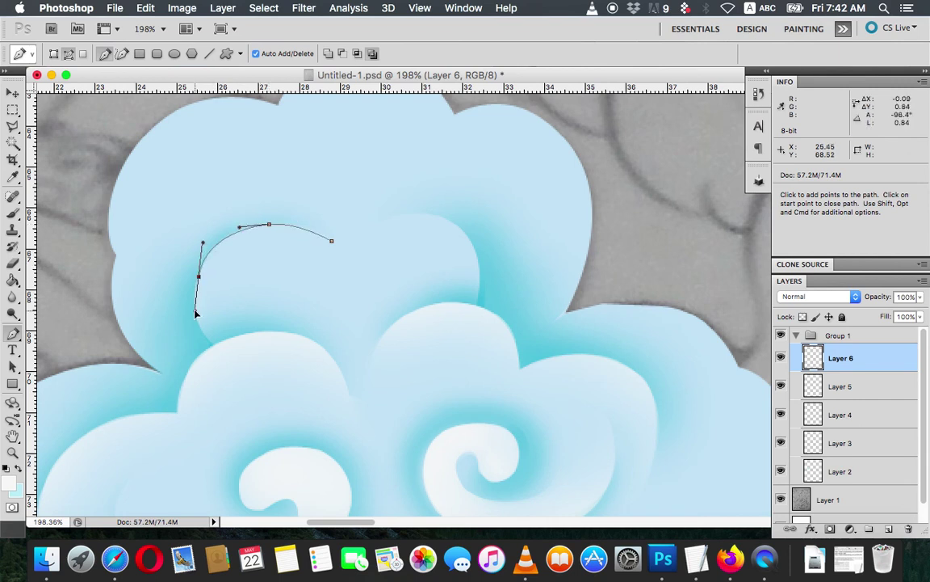
drag(211, 346, 230, 361)
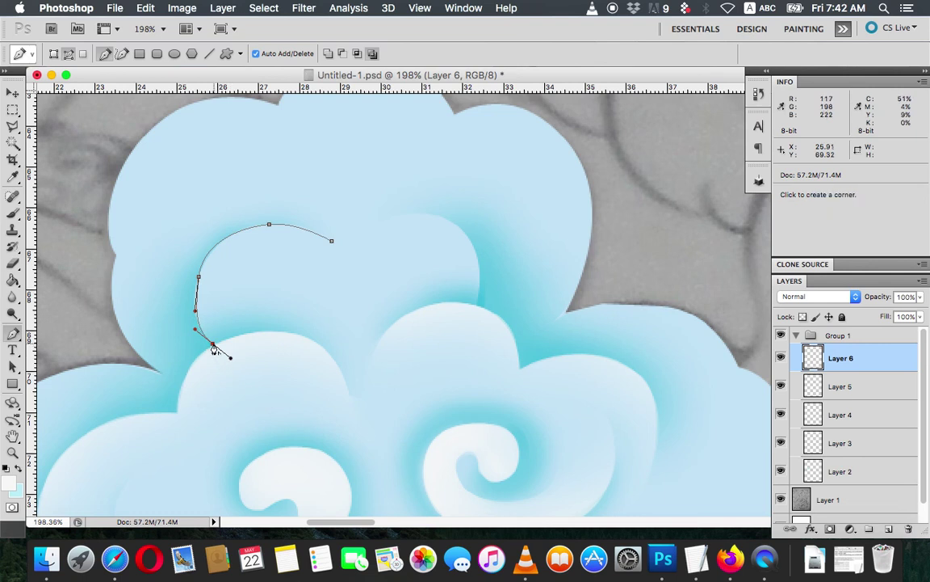
click(213, 347)
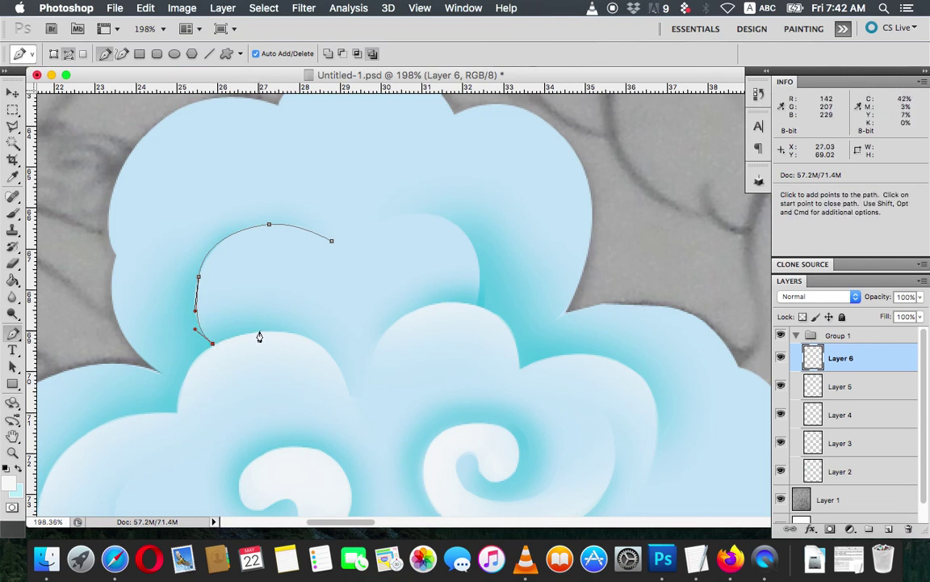
drag(260, 332, 273, 332)
drag(341, 368, 362, 413)
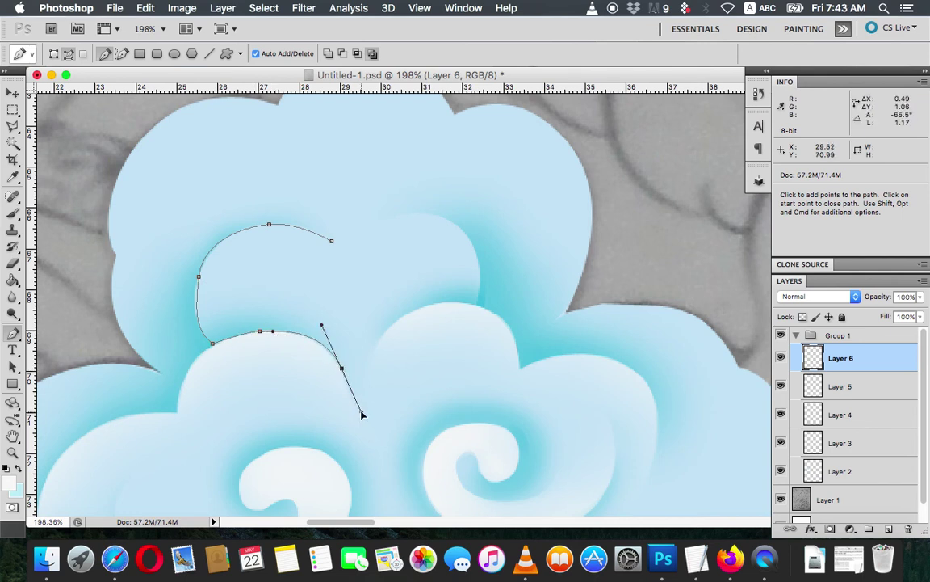
Step: Carry the path over the right lower puff and up the right side, closing it at the start
click(378, 345)
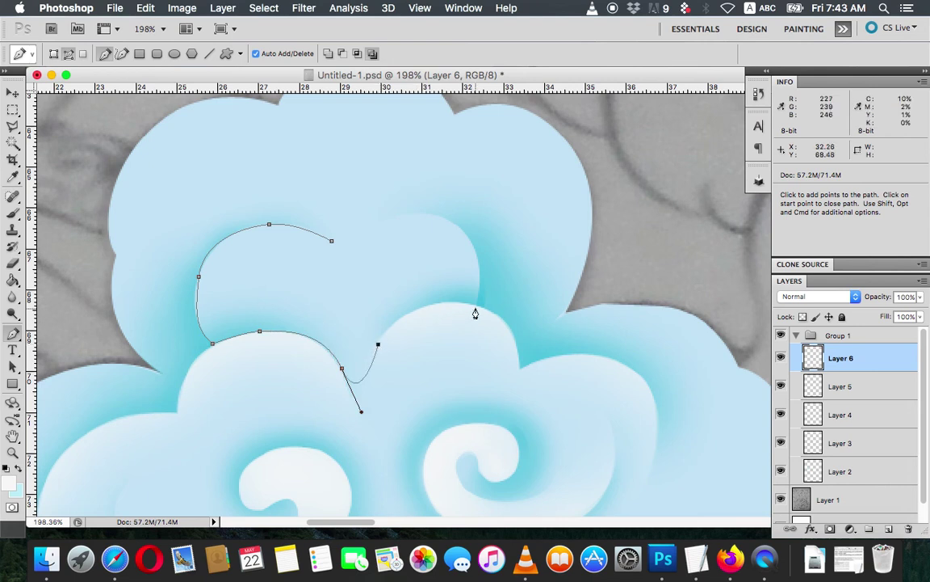
drag(476, 306, 548, 326)
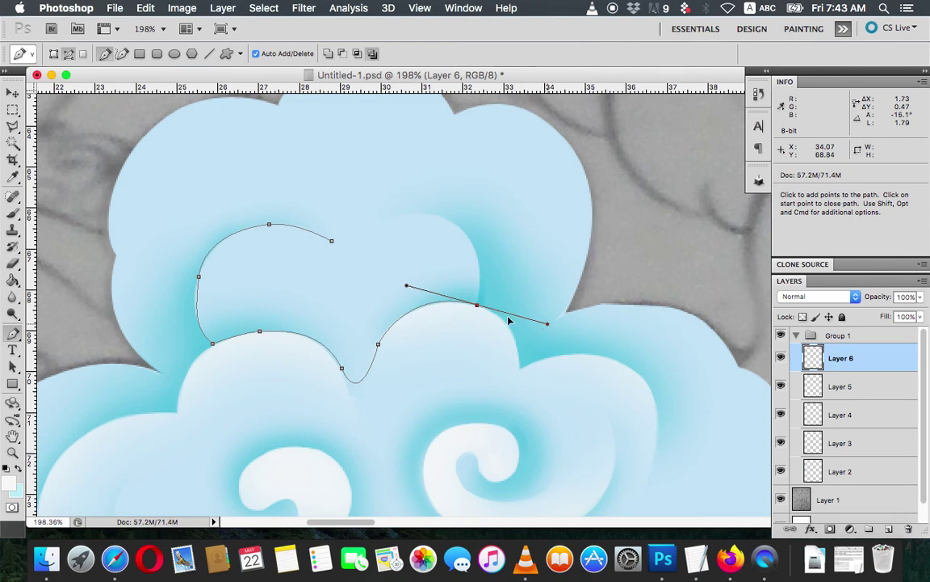
click(477, 306)
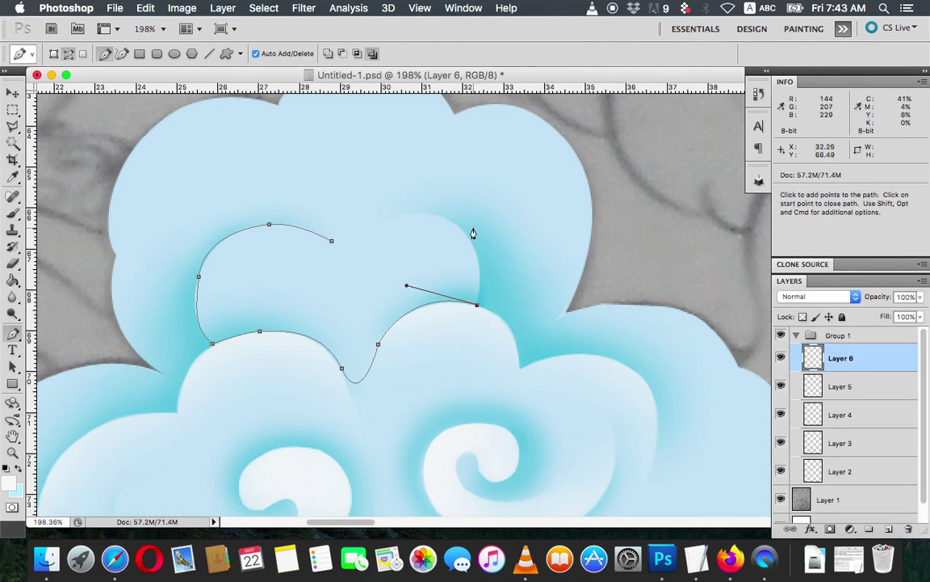
drag(442, 216, 390, 201)
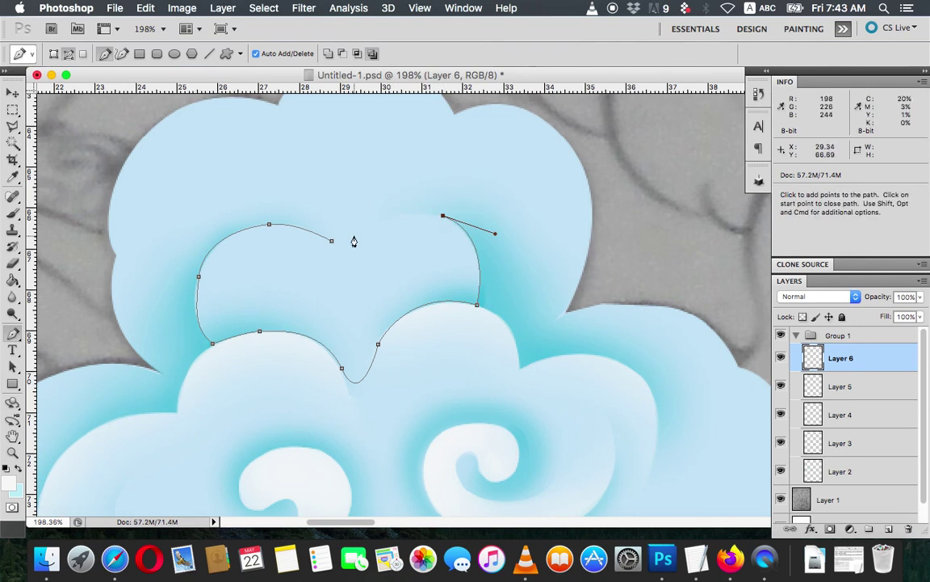
drag(354, 236, 315, 272)
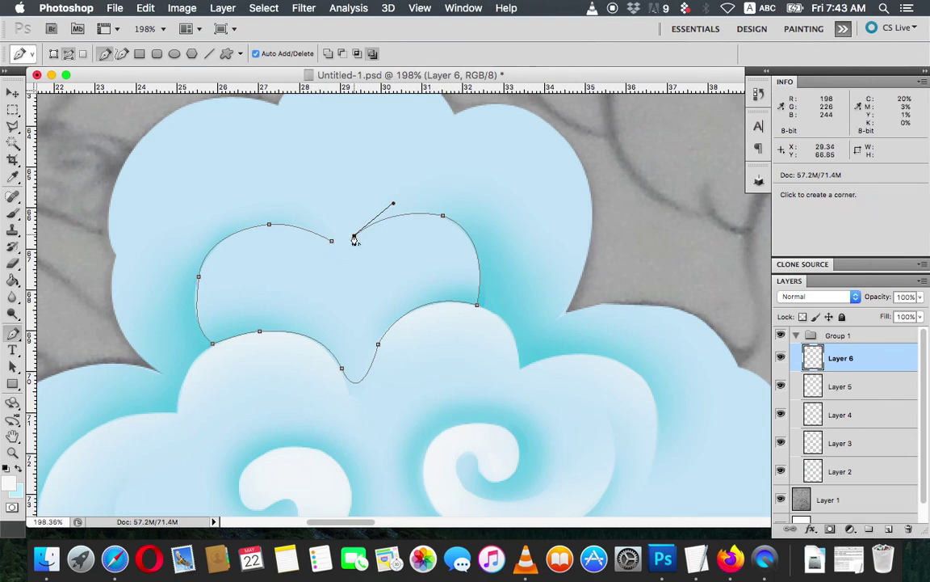
mouse_move(332, 243)
mouse_down()
mouse_move(321, 236)
mouse_move(348, 244)
mouse_up()
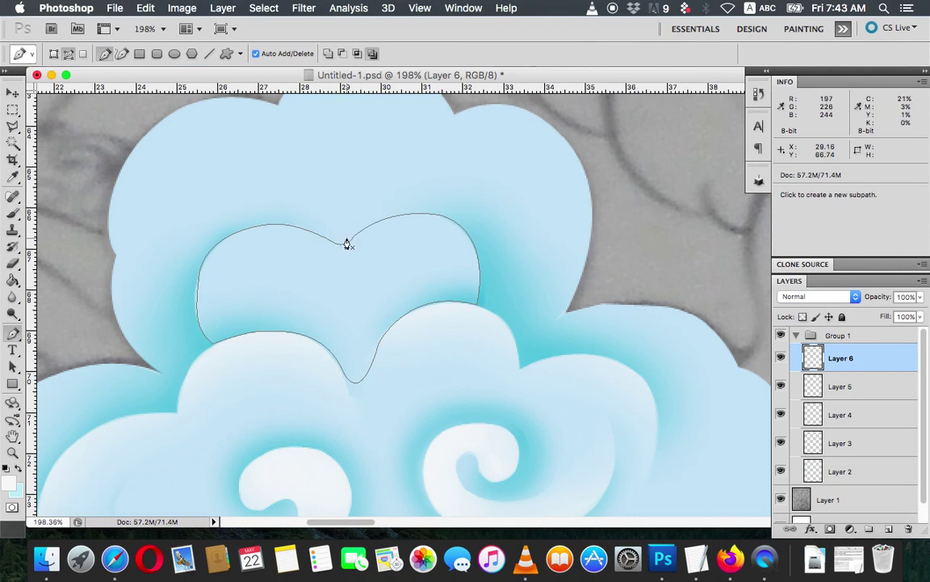
Step: Turn the upper lobe path into a selection
right_click(348, 244)
click(388, 304)
key(Return)
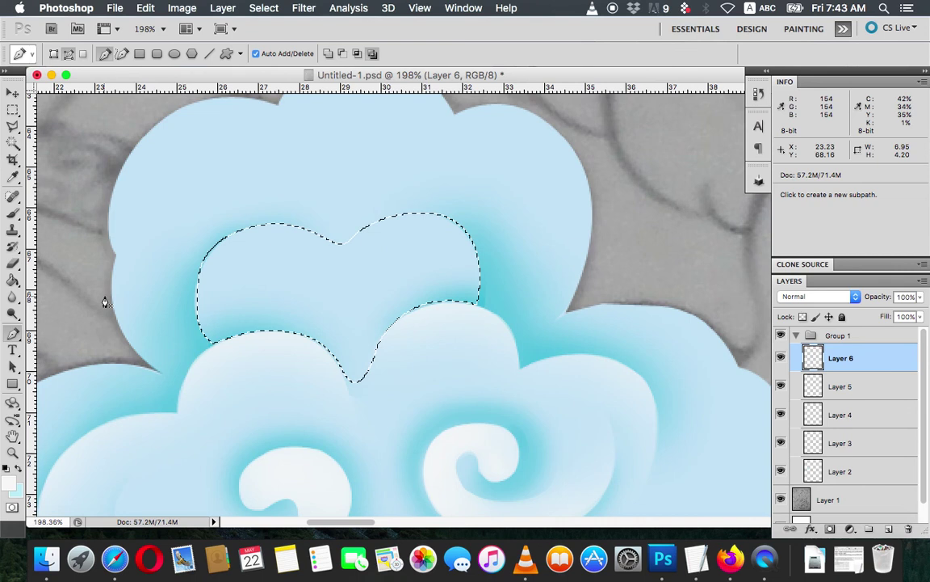
Step: Paint soft shading inside the lobe's edge with a 46 px brush, then deselect
click(13, 212)
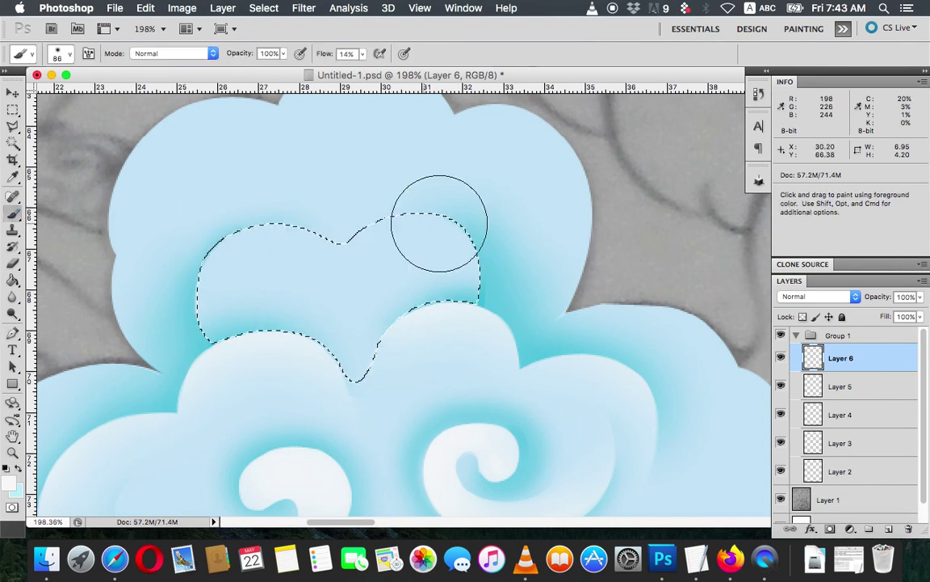
click(70, 55)
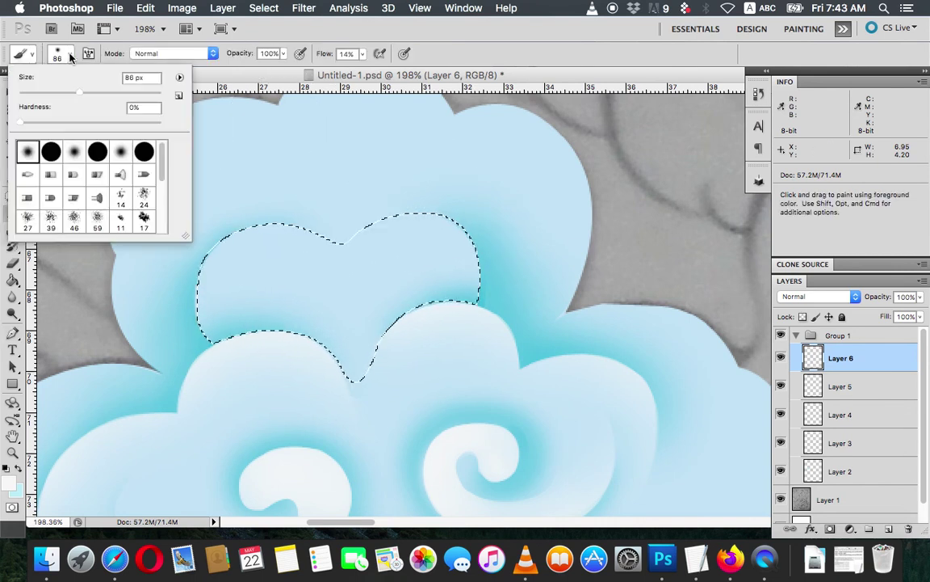
drag(78, 91, 51, 91)
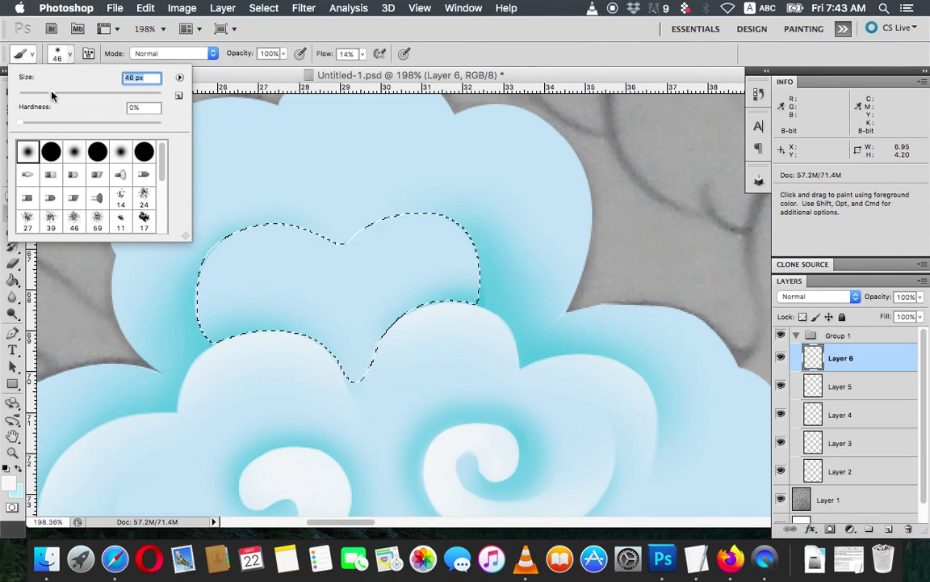
click(219, 78)
mouse_move(502, 254)
mouse_down()
mouse_move(430, 199)
mouse_move(494, 295)
mouse_up()
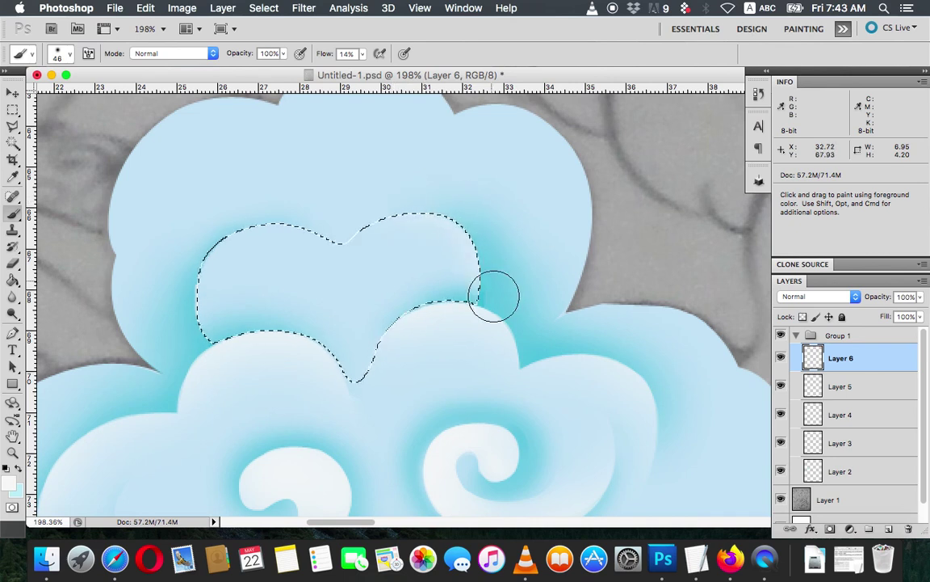
mouse_move(492, 294)
mouse_down()
mouse_move(395, 213)
mouse_move(233, 219)
mouse_move(183, 266)
mouse_move(182, 322)
mouse_move(191, 266)
mouse_move(258, 215)
mouse_move(302, 208)
mouse_move(189, 260)
mouse_move(258, 207)
mouse_move(321, 222)
mouse_move(191, 291)
mouse_move(270, 349)
mouse_up()
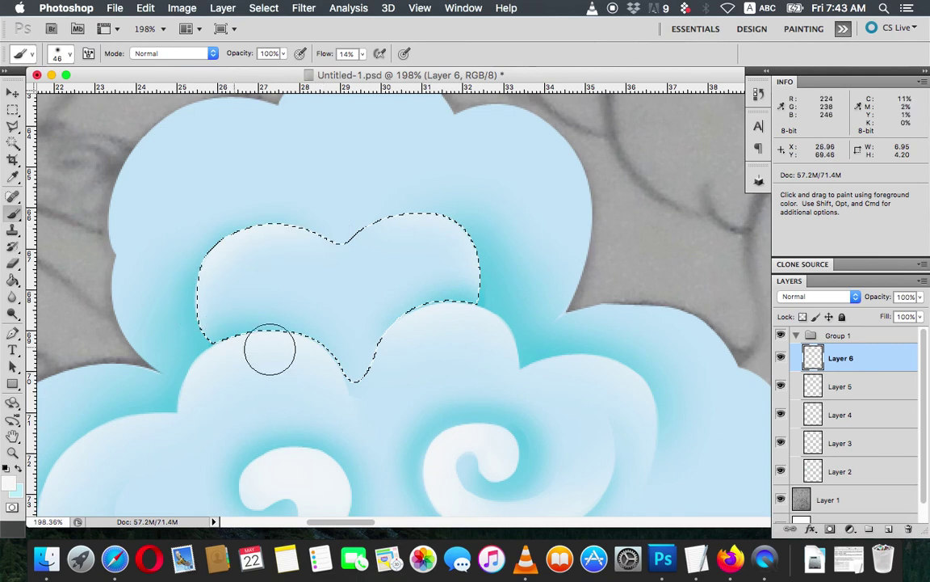
key(super+d)
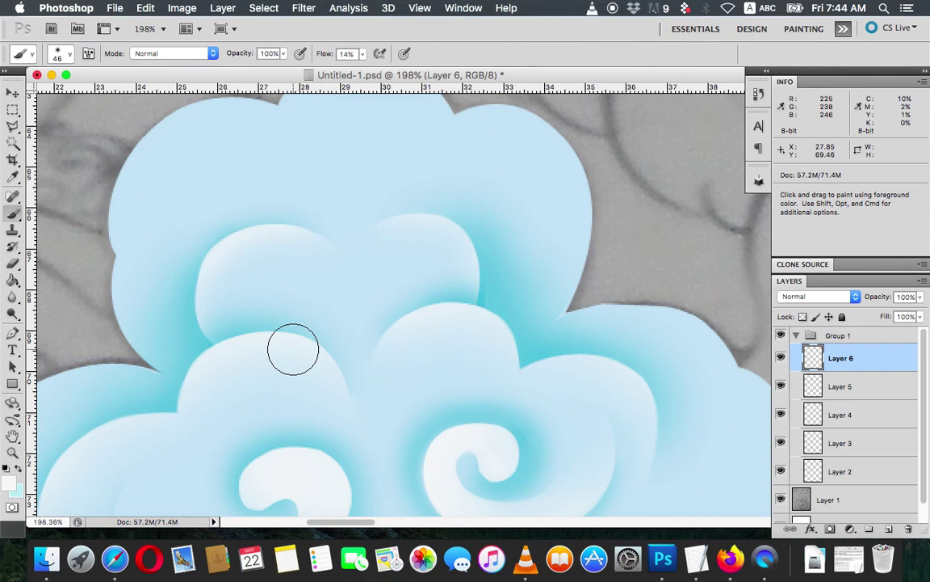
Step: Zoom out to the whole cloud, save the painting, and bring QuickTime Player forward
scroll(293, 349, down, 3)
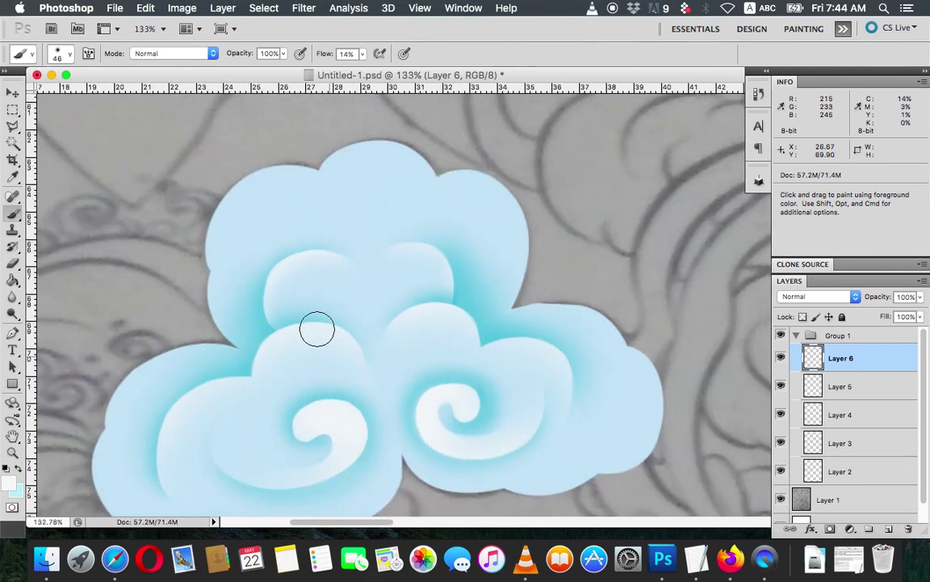
scroll(317, 328, down, 1)
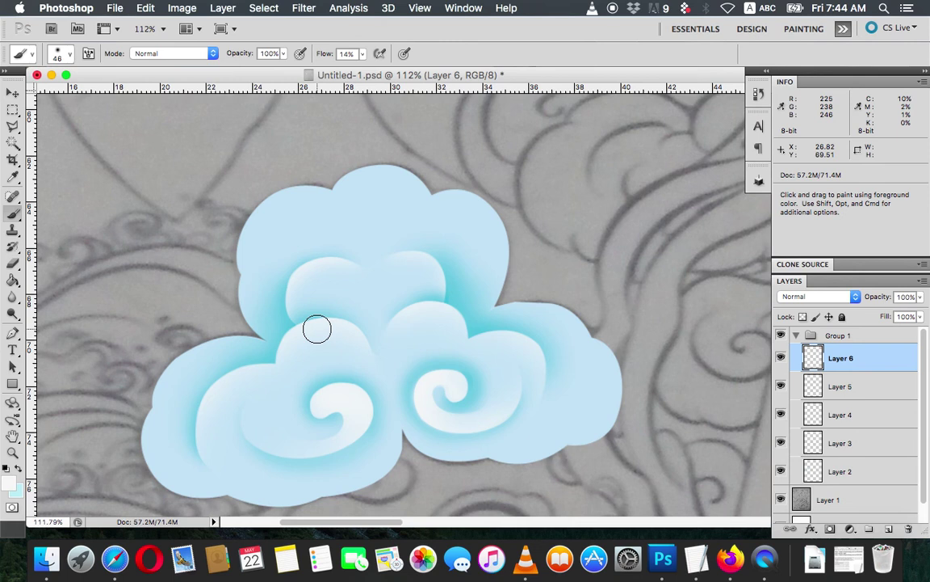
key(ctrl)
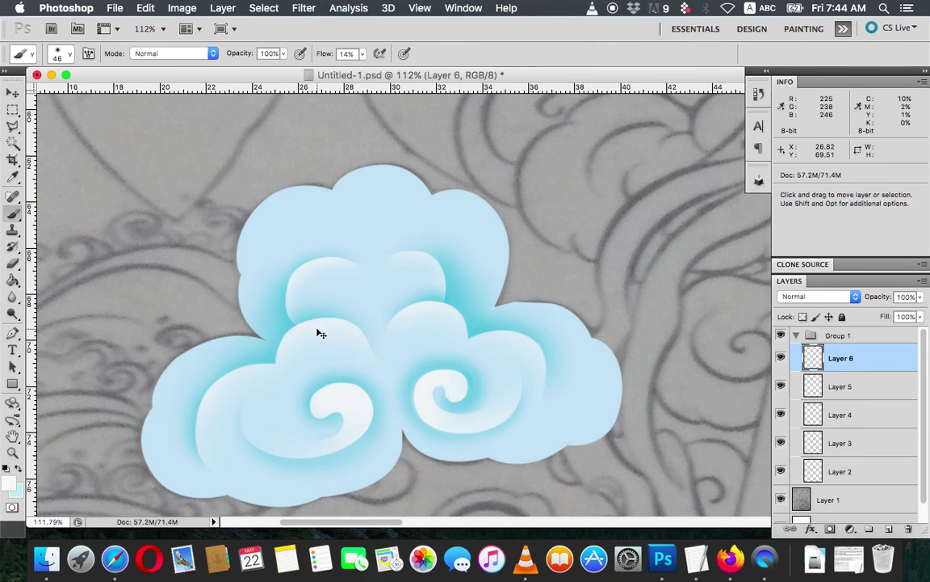
key(ctrl+s)
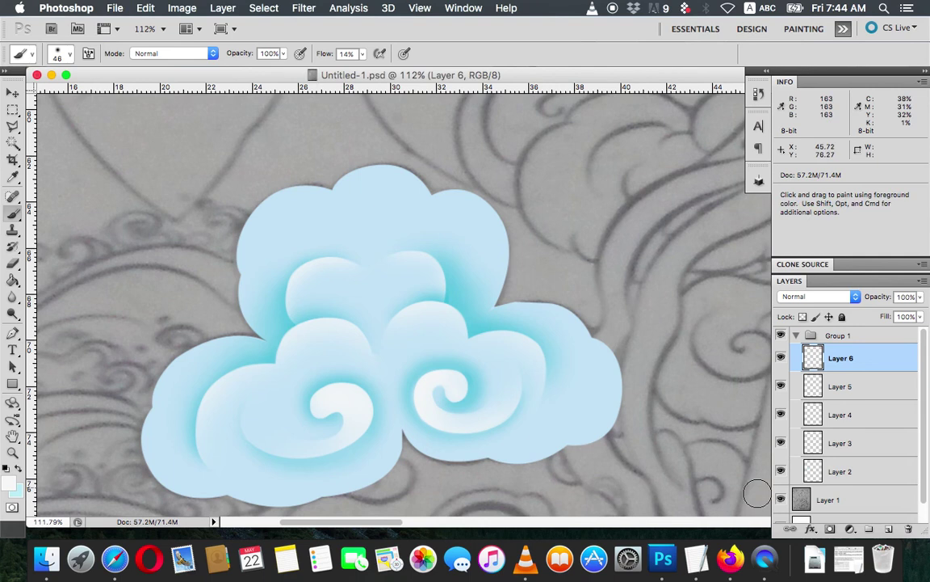
click(765, 558)
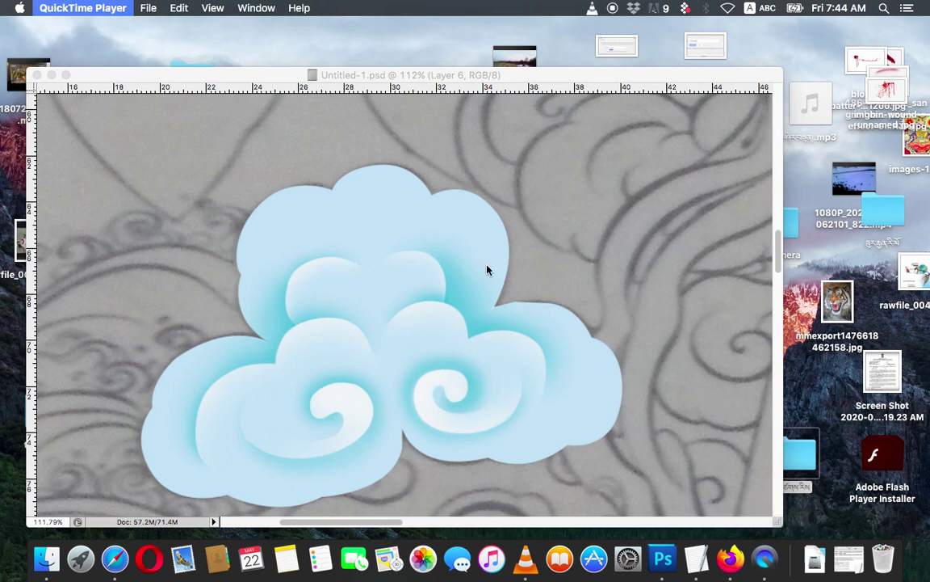
Step: Close the screen recording to get its save prompt and name it '002'
key(super+q)
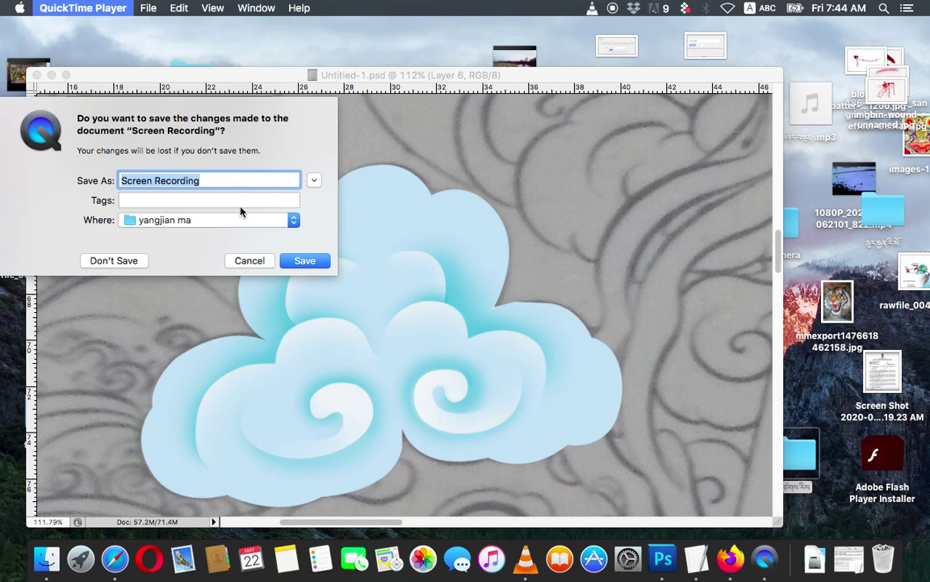
text(0)
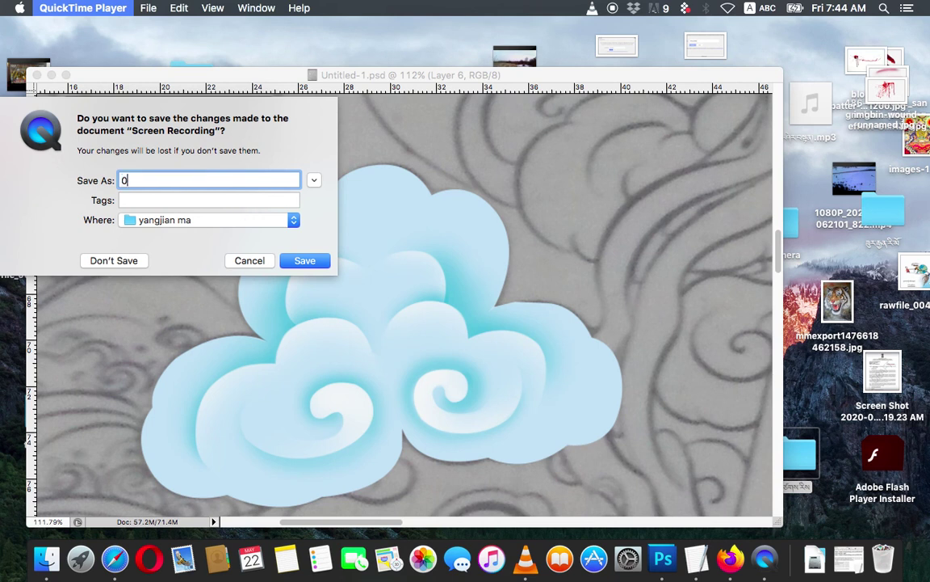